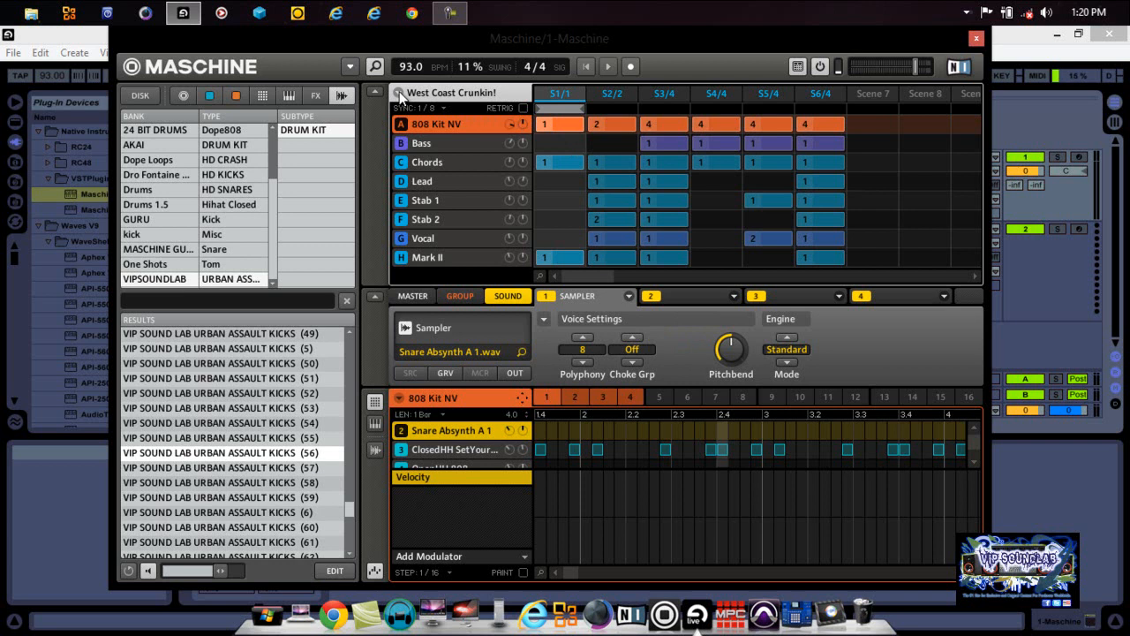
Step: Step through the song's scenes from S1/1 to S6/4 and return to the first scene
{"action": "key", "text": "Right"}
{"action": "key", "text": "Right"}
{"action": "key", "text": "Right"}
{"action": "key", "text": "Right"}
{"action": "key", "text": "Right"}
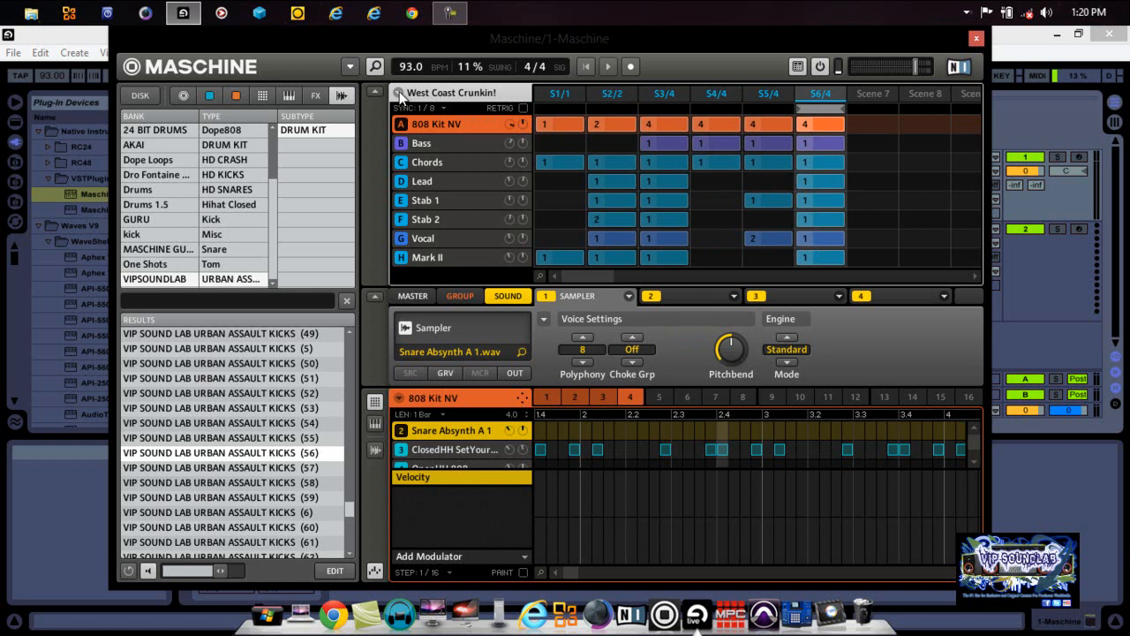
{"action": "key", "text": "Left"}
{"action": "key", "text": "Home"}
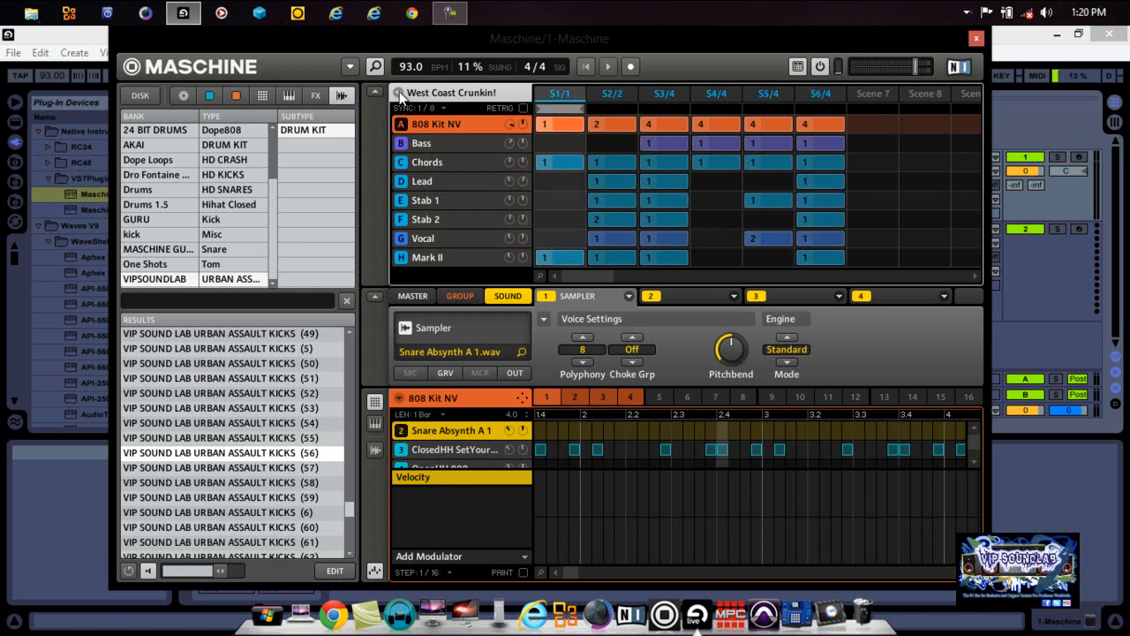
Step: Step forward one scene at a time from S1/1 up to S6/4, and step back through them to S1/1
{"action": "key", "text": "Right"}
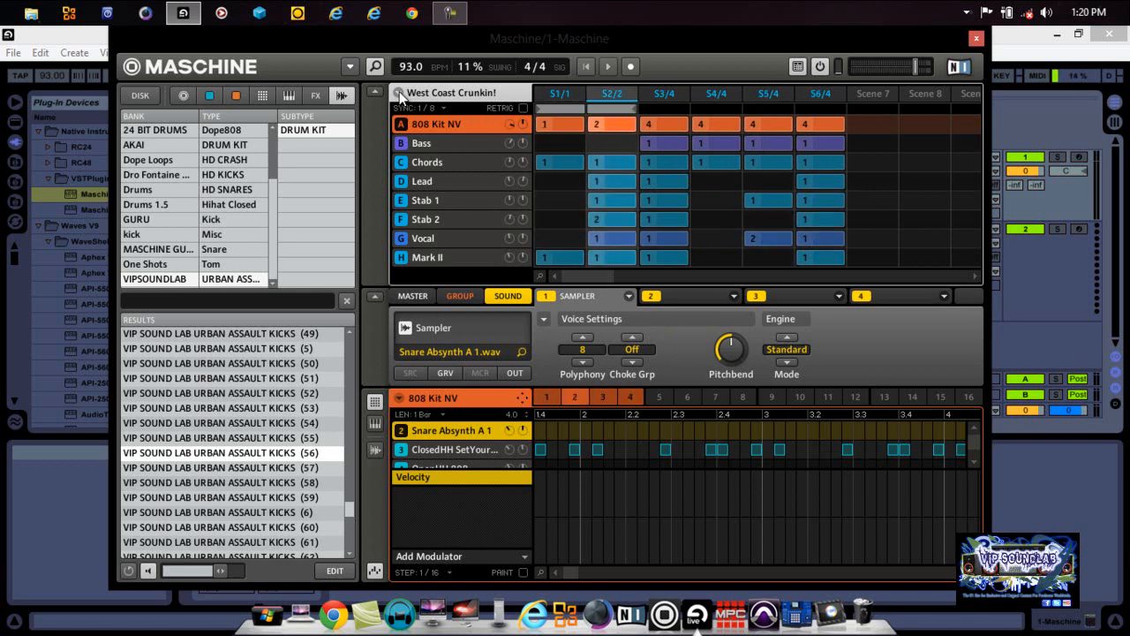
{"action": "key", "text": "Right"}
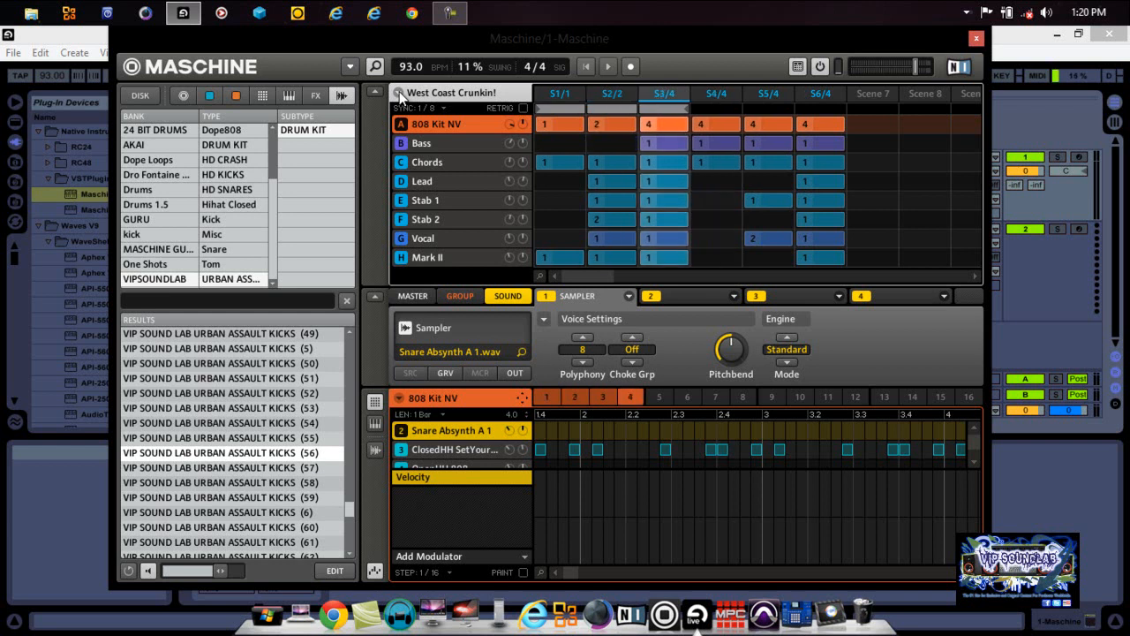
{"action": "key", "text": "Left"}
{"action": "key", "text": "Right"}
{"action": "key", "text": "Right"}
{"action": "key", "text": "Right"}
{"action": "key", "text": "Right"}
{"action": "key", "text": "Left"}
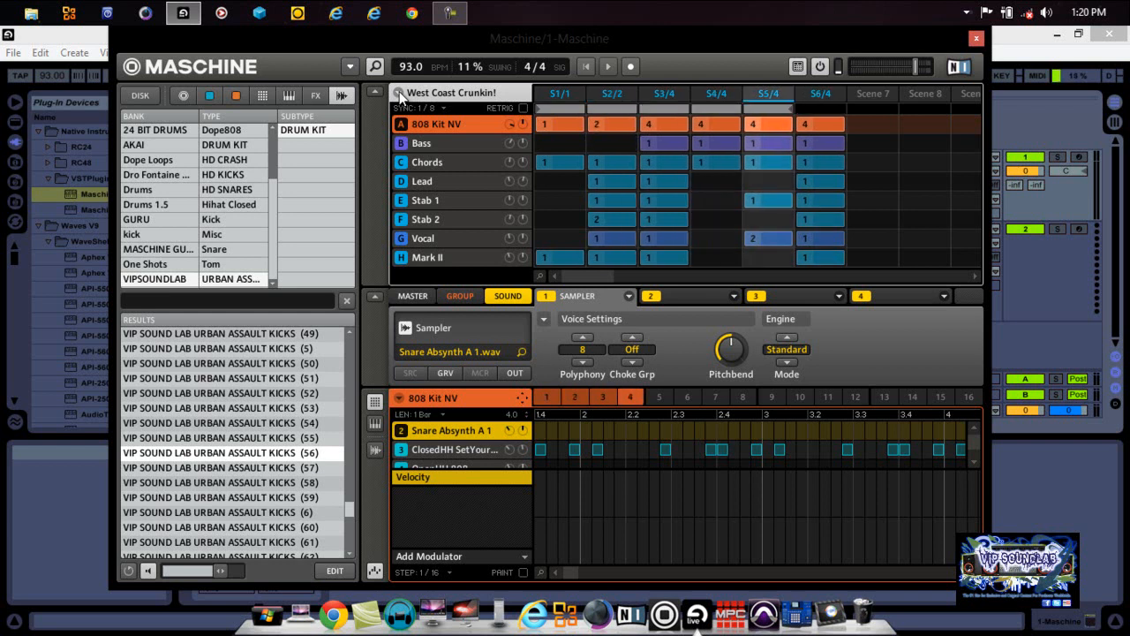
{"action": "key", "text": "Left"}
{"action": "key", "text": "Left"}
{"action": "key", "text": "Left"}
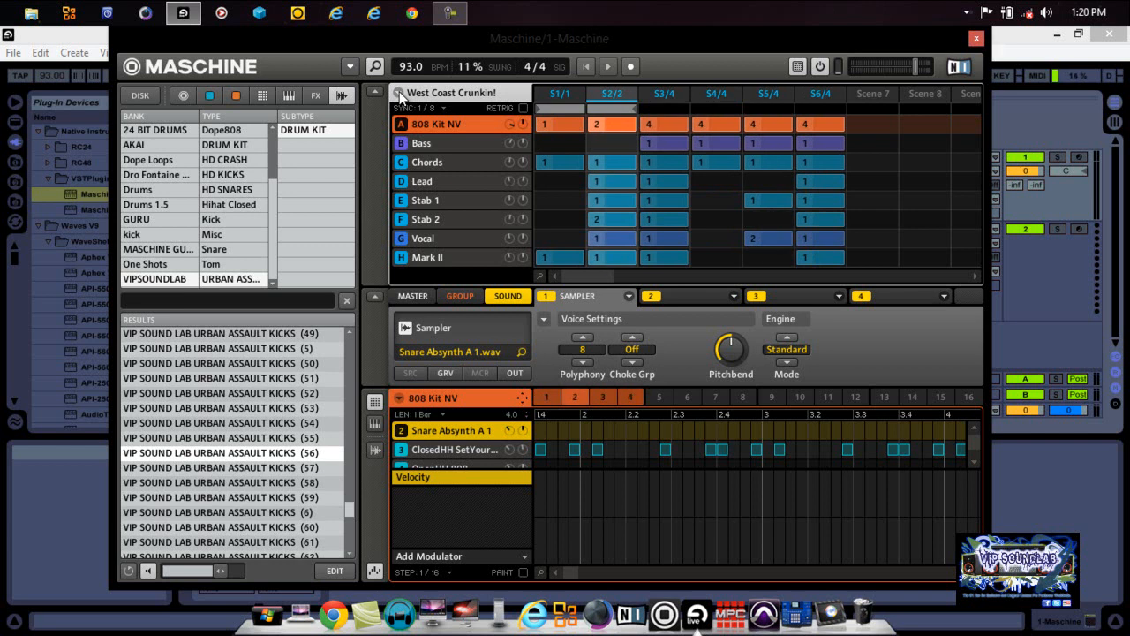
{"action": "key", "text": "Left"}
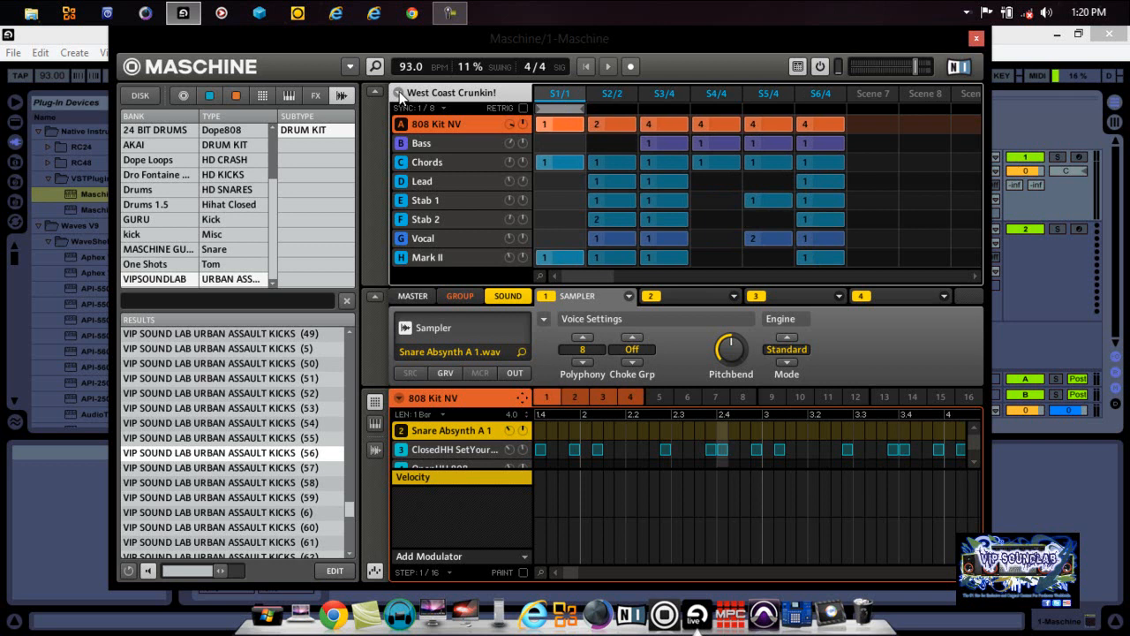
Step: Switch from the first scene to Scene 16 and step backward through the empty and filled scenes to S1/1
{"action": "key", "text": "Left"}
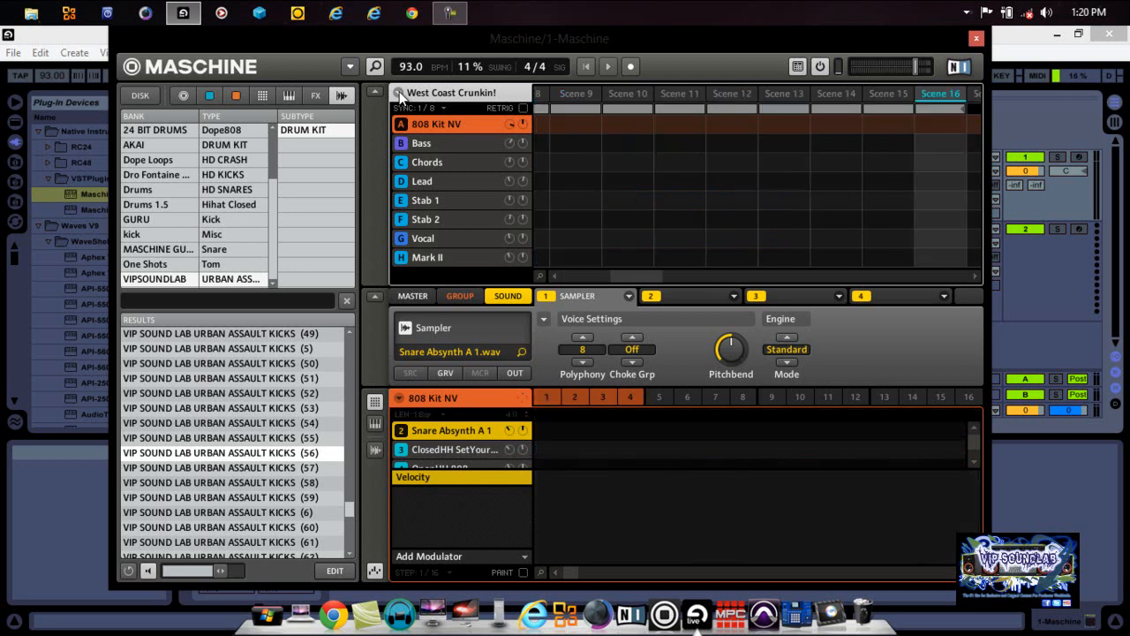
{"action": "key", "text": "Left"}
{"action": "key", "text": "Left"}
{"action": "key", "text": "Left"}
{"action": "key", "text": "Left"}
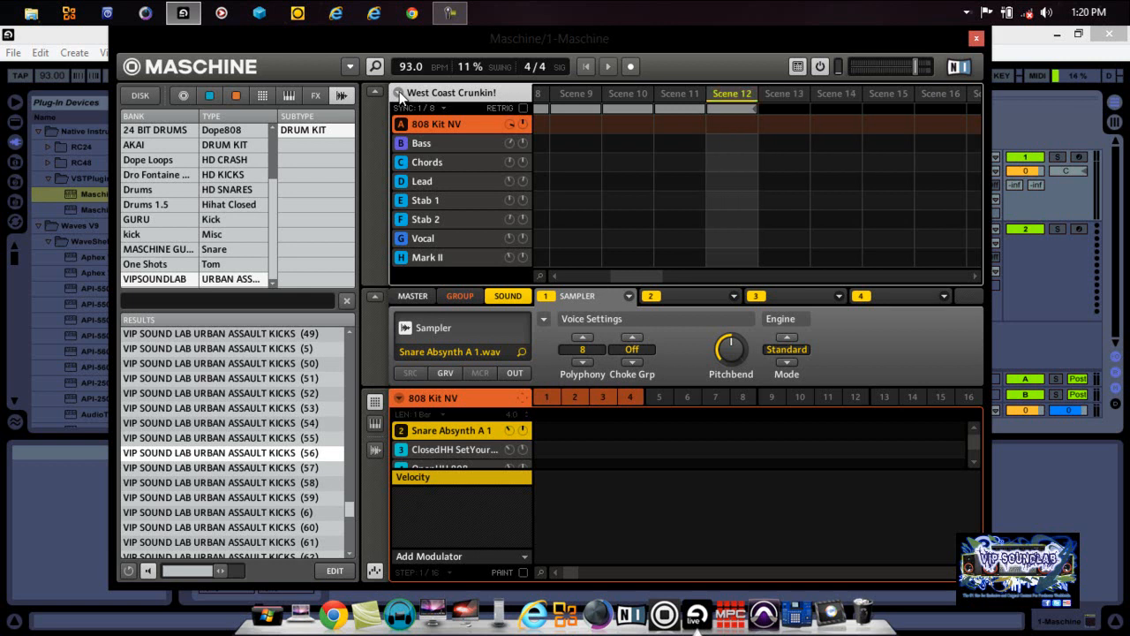
{"action": "key", "text": "Left"}
{"action": "key", "text": "Left"}
{"action": "key", "text": "Left"}
{"action": "key", "text": "Left"}
{"action": "key", "text": "Left"}
{"action": "key", "text": "Left"}
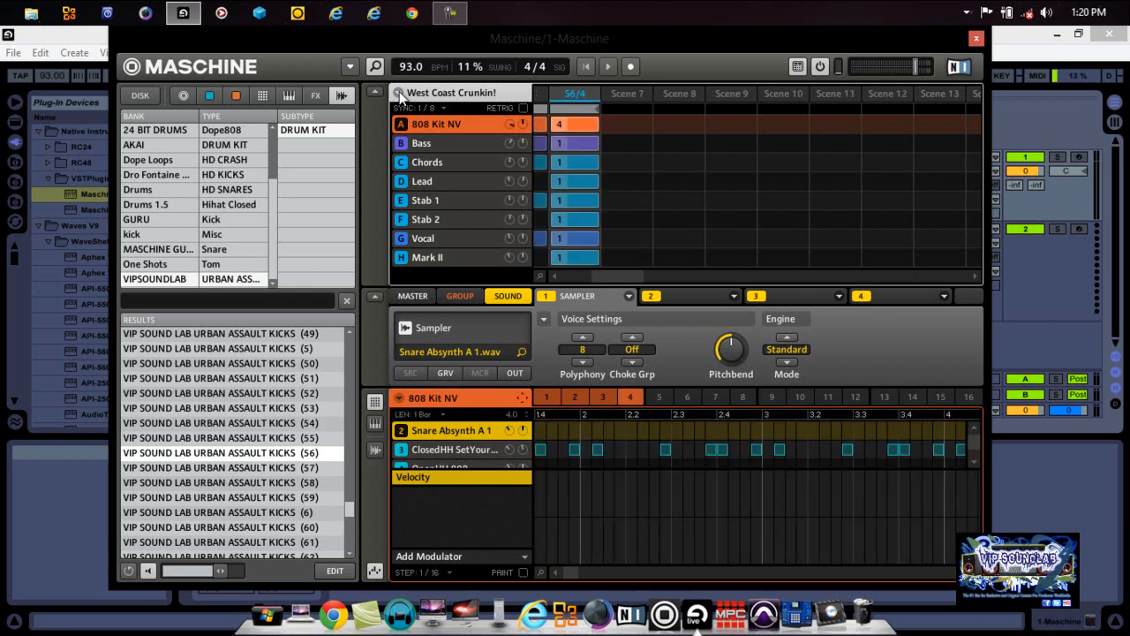
{"action": "key", "text": "Left"}
{"action": "key", "text": "Left"}
{"action": "key", "text": "Left"}
{"action": "key", "text": "Left"}
{"action": "key", "text": "Left"}
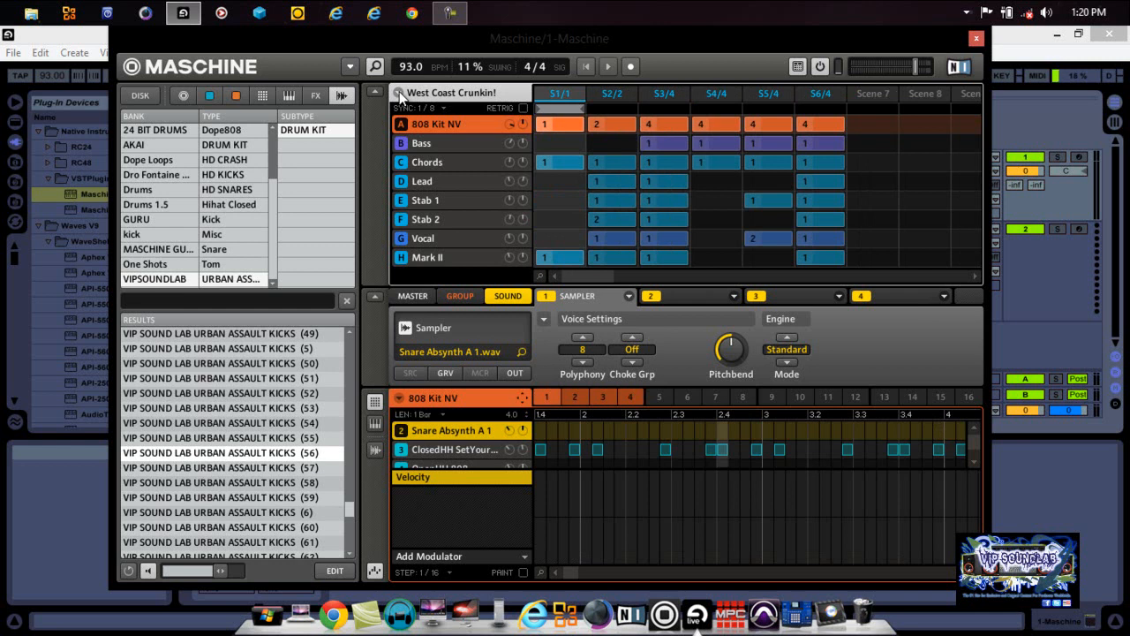
Step: Step forward from S1/1 to the empty Scene 7 and return to S1/1
{"action": "key", "text": "Right"}
{"action": "key", "text": "Right"}
{"action": "key", "text": "Right"}
{"action": "key", "text": "Right"}
{"action": "key", "text": "Right"}
{"action": "key", "text": "Right"}
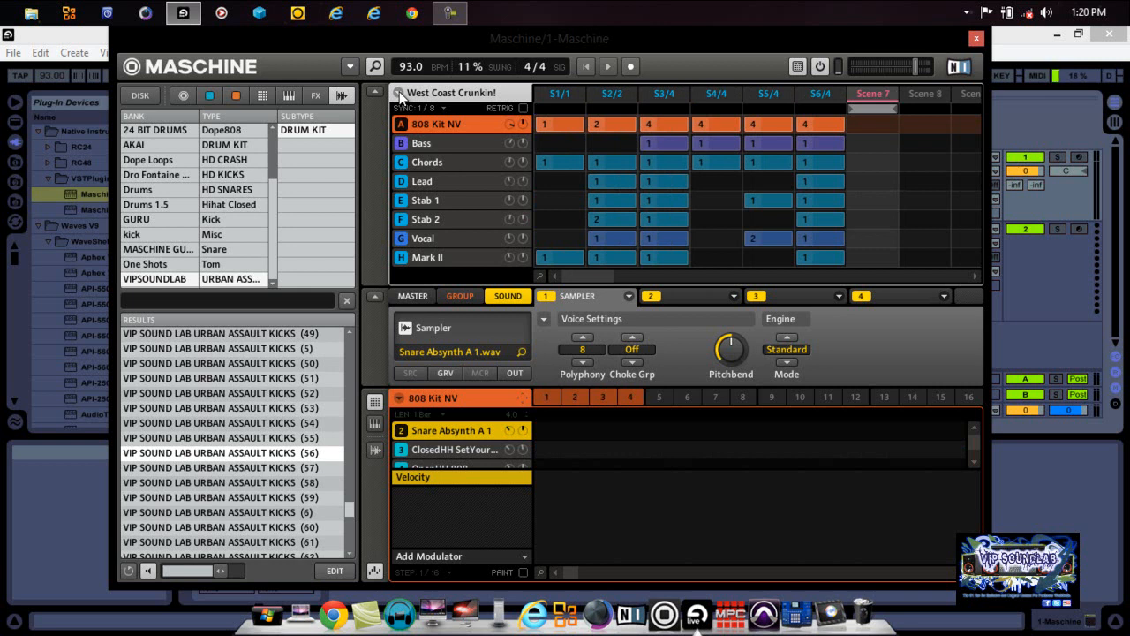
{"action": "key", "text": "Left"}
{"action": "key", "text": "Left"}
{"action": "key", "text": "Left"}
{"action": "key", "text": "Left"}
{"action": "key", "text": "Left"}
{"action": "key", "text": "Left"}
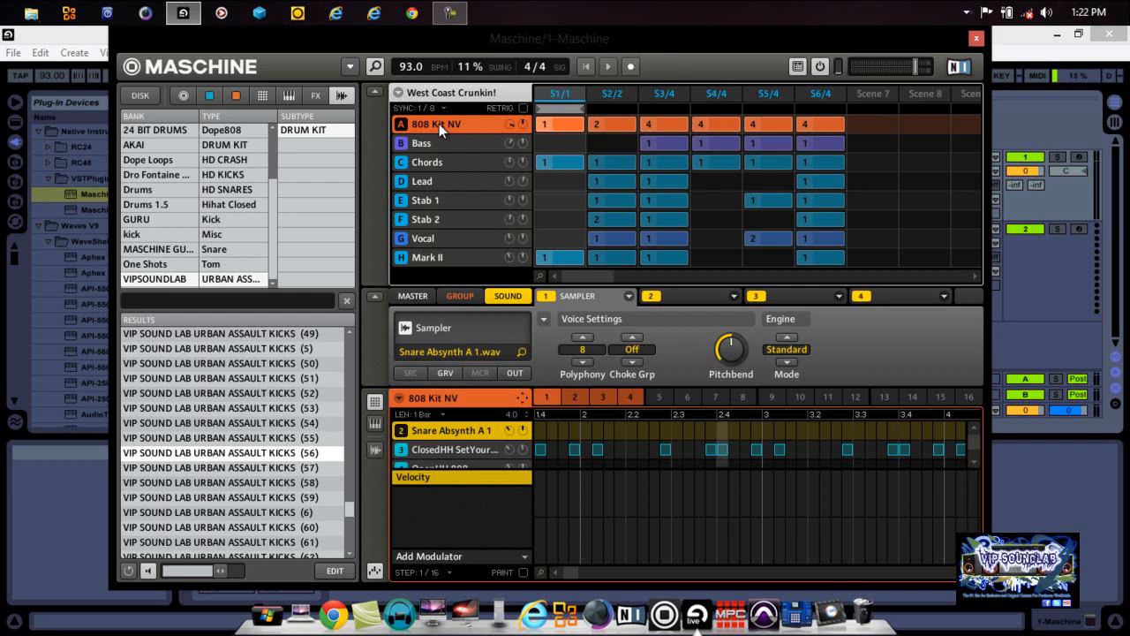
Step: Enable scene MIDI control using MIDI Program Change on channel 1, and close the Maschine plug-in window
{"action": "left_click", "coordinate": [398, 91]}
{"action": "left_click", "coordinate": [427, 164]}
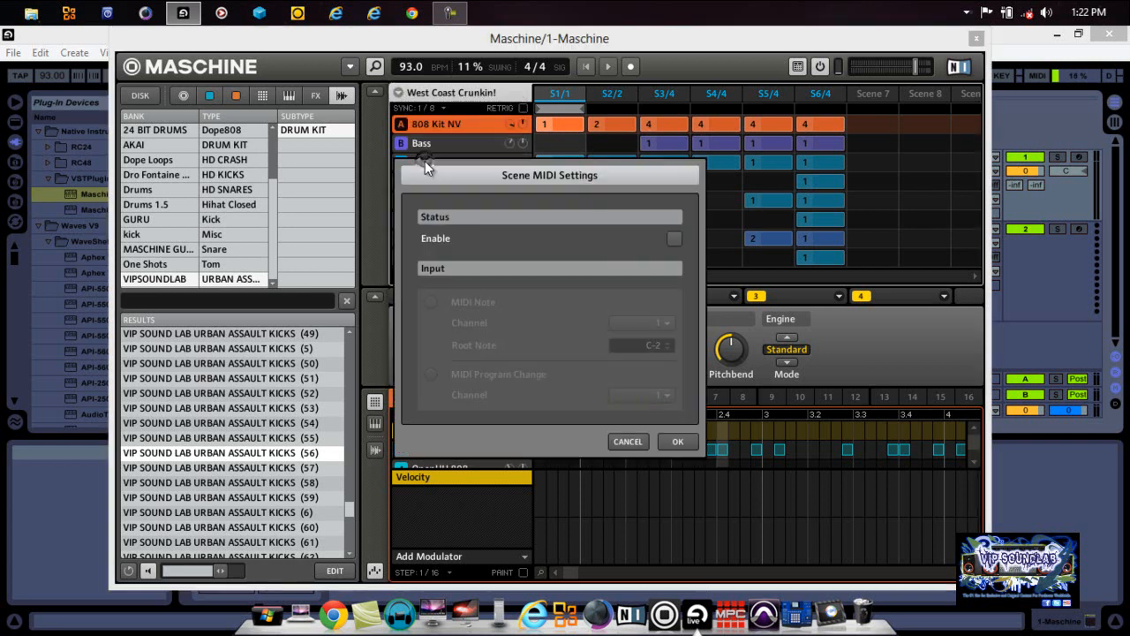
{"action": "left_click", "coordinate": [674, 238]}
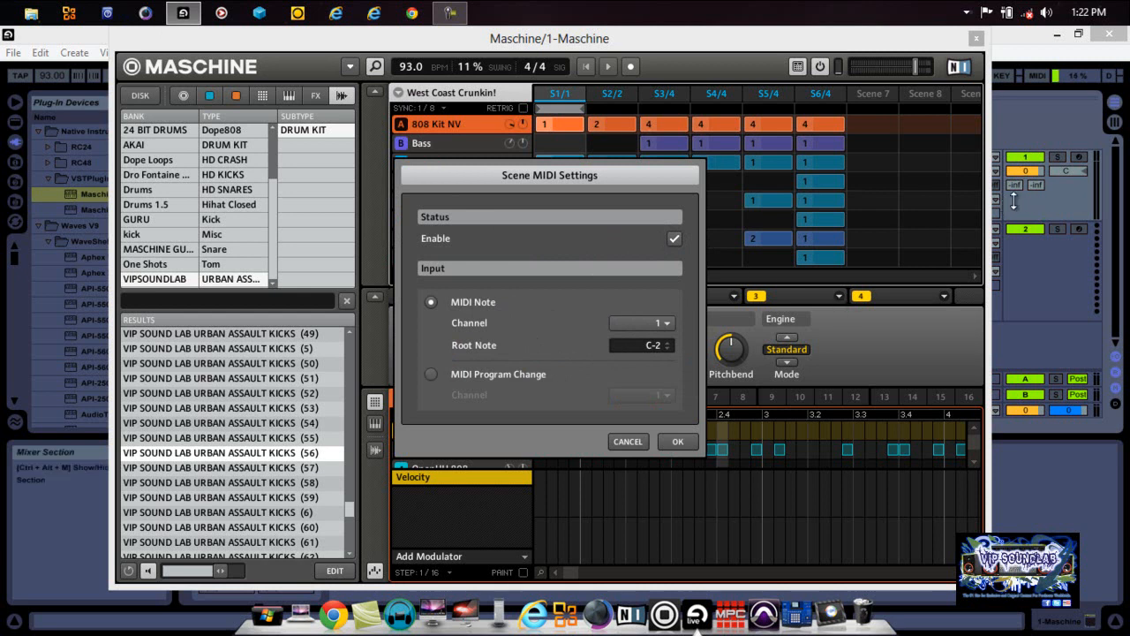
{"action": "left_click", "coordinate": [434, 373]}
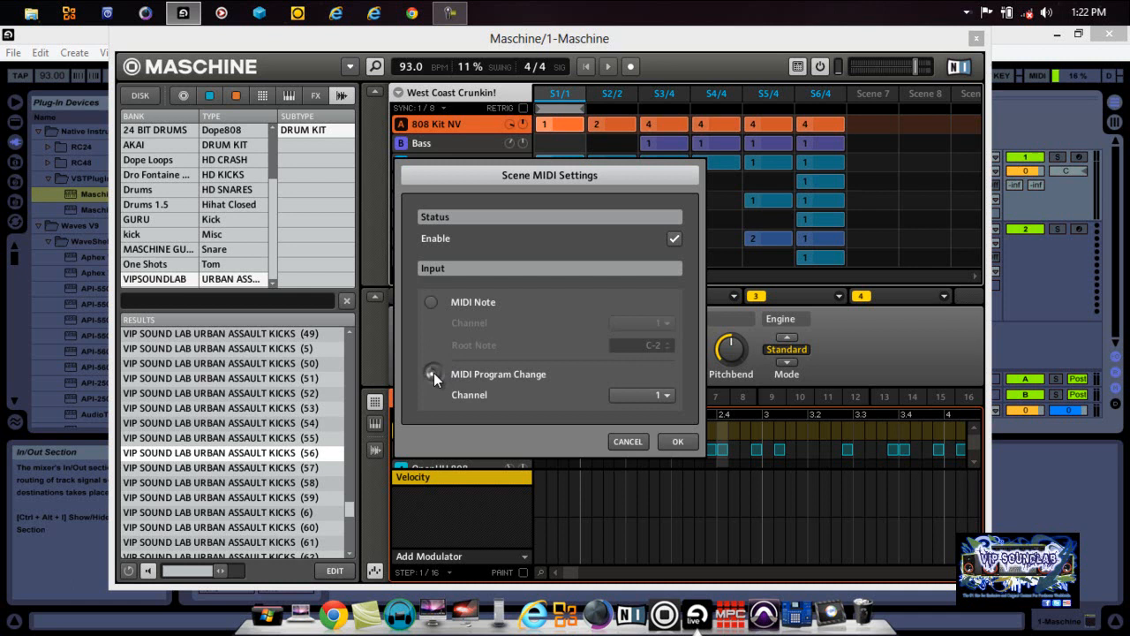
{"action": "left_click", "coordinate": [629, 397]}
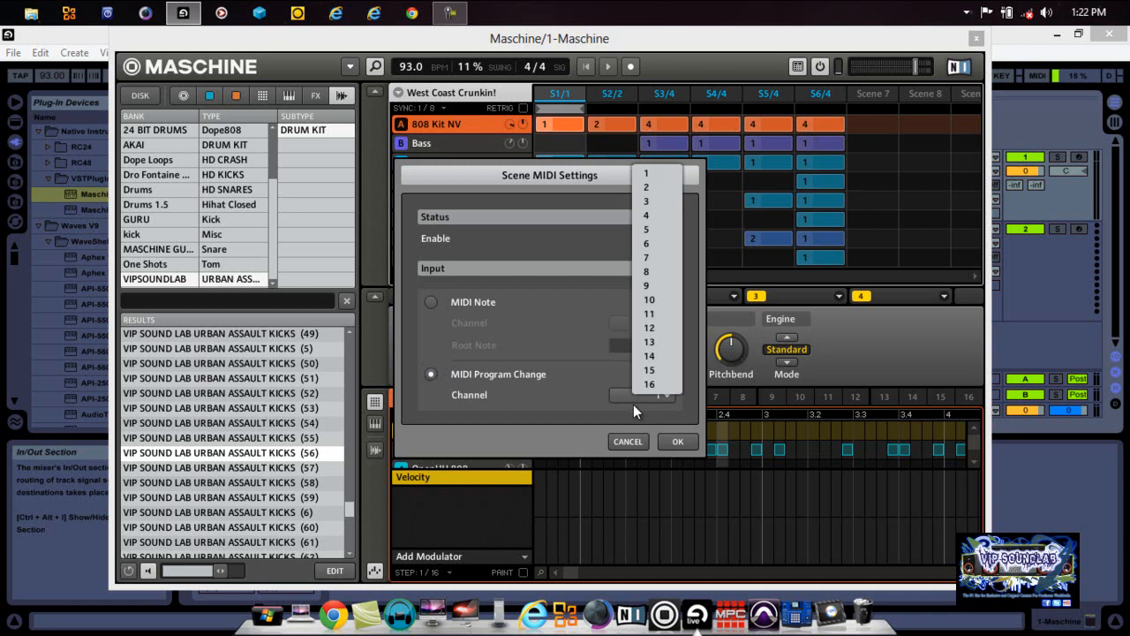
{"action": "left_click", "coordinate": [633, 405]}
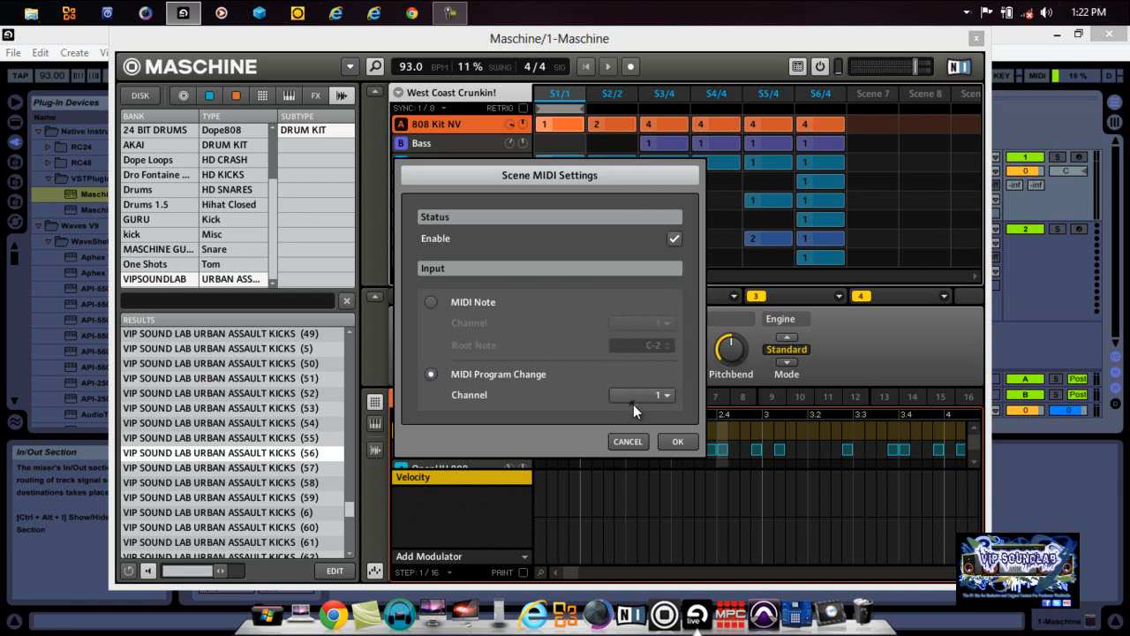
{"action": "left_click", "coordinate": [678, 440]}
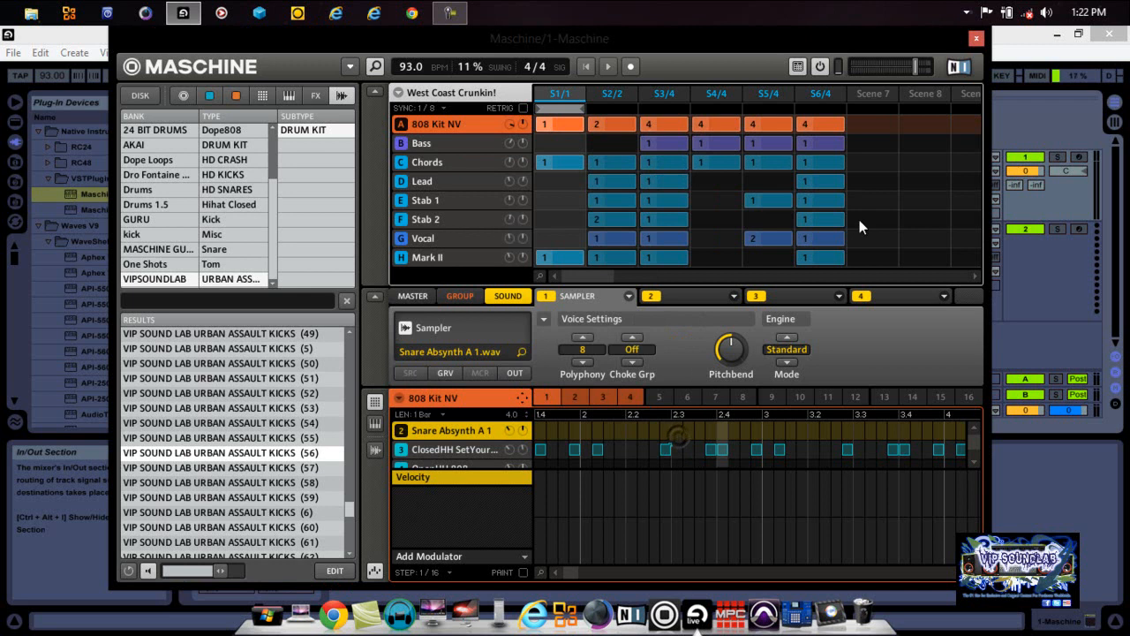
{"action": "left_click", "coordinate": [975, 39]}
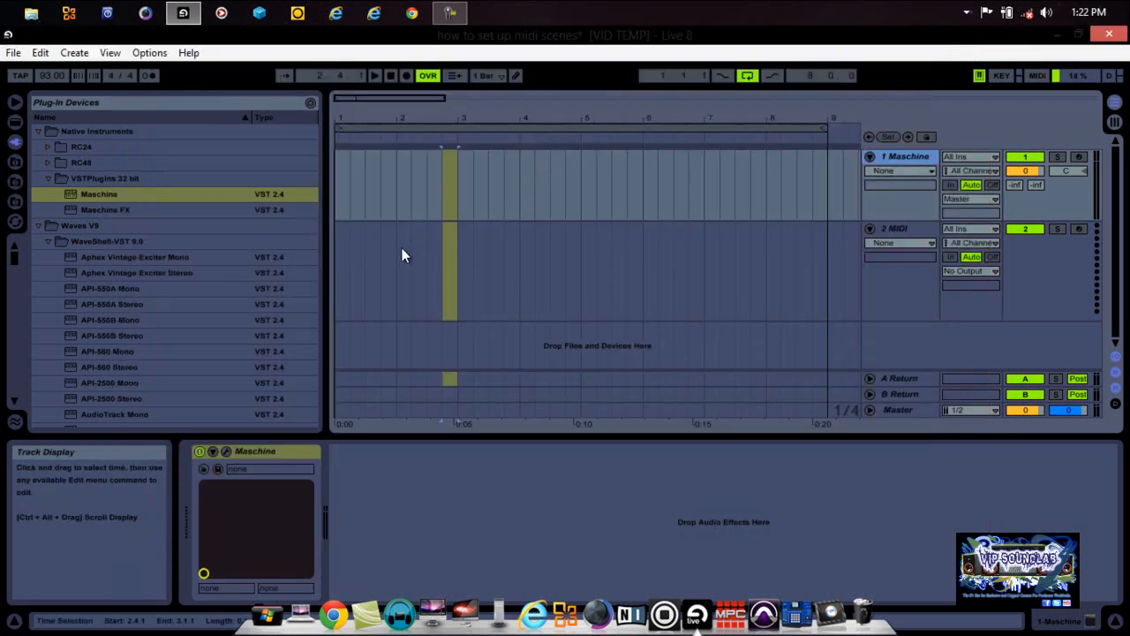
Step: Insert an empty one-bar MIDI clip at bar 1 of the 2 MIDI track
{"action": "left_click_drag", "start_coordinate": [400, 247], "coordinate": [341, 250]}
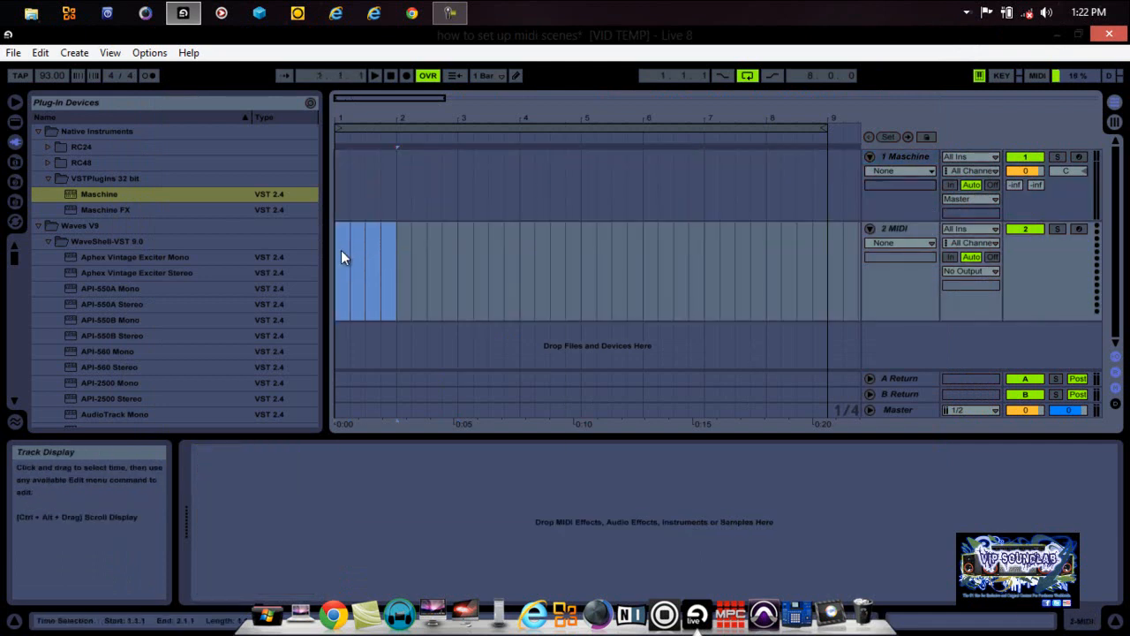
{"action": "right_click", "coordinate": [340, 250]}
{"action": "left_click", "coordinate": [404, 340]}
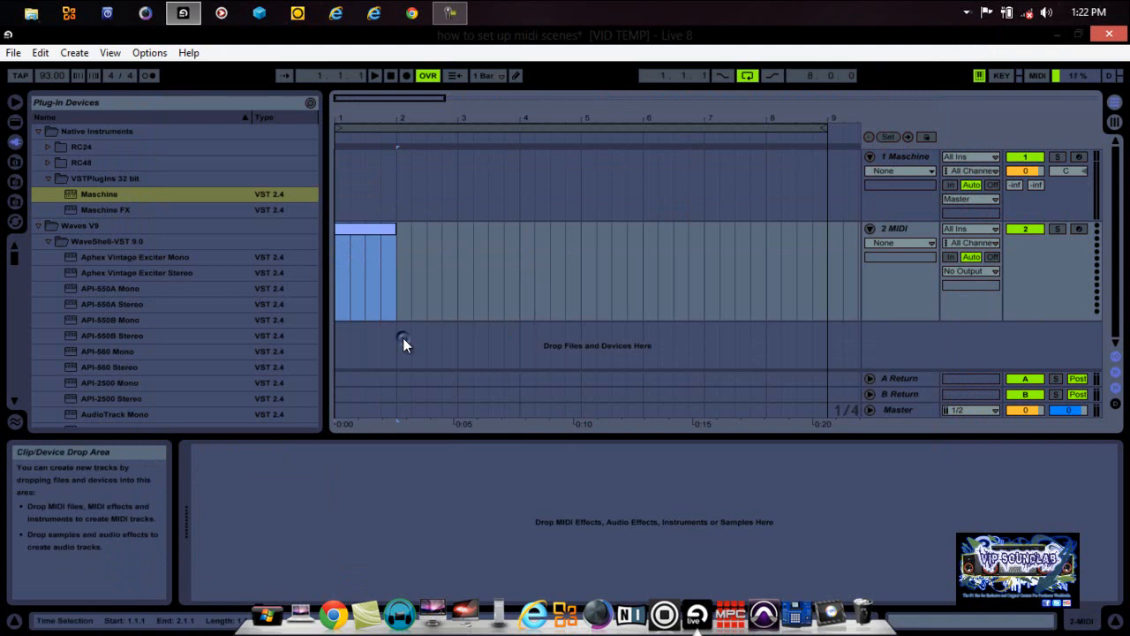
Step: Open the new clip's properties and look through its available Program change numbers
{"action": "double_click", "coordinate": [367, 232]}
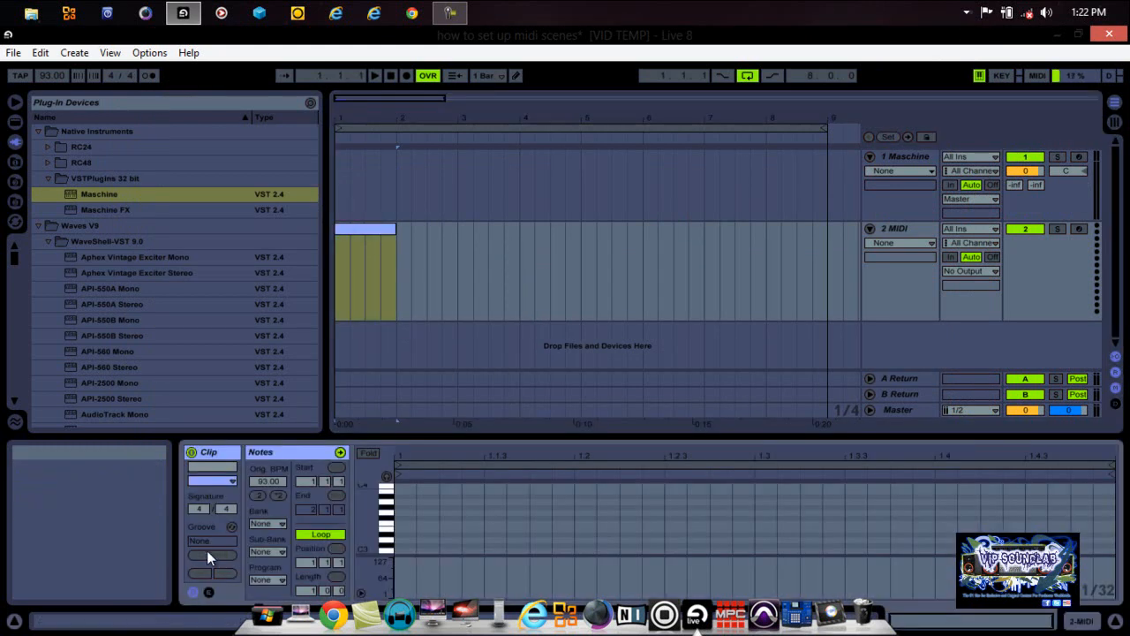
{"action": "left_click", "coordinate": [268, 580]}
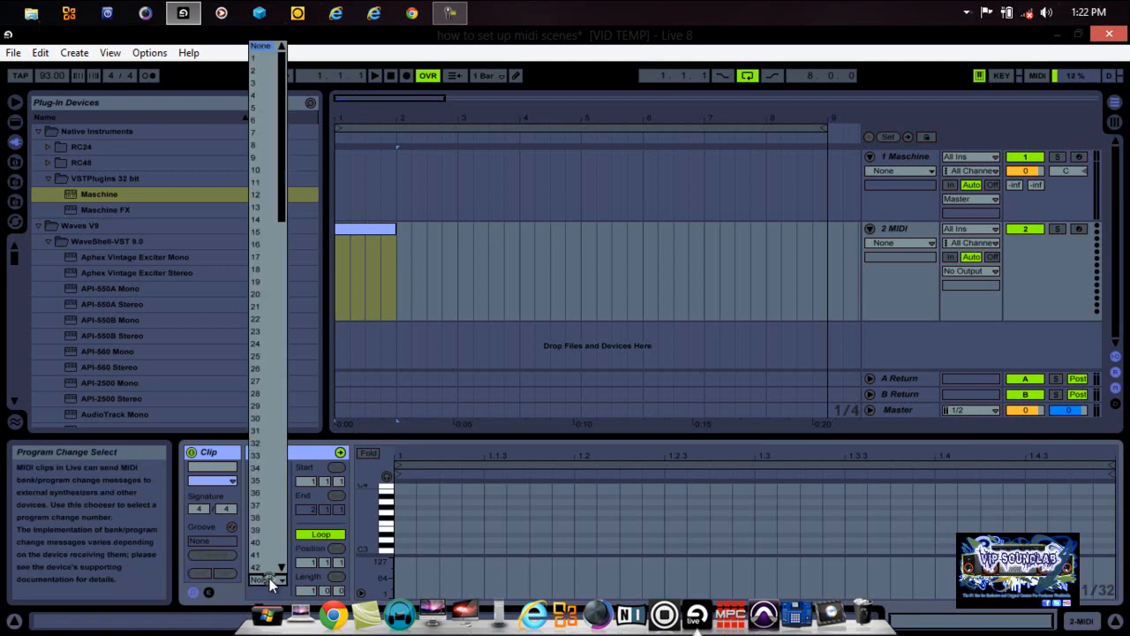
{"action": "mouse_move", "coordinate": [280, 165]}
{"action": "left_mouse_down"}
{"action": "mouse_move", "coordinate": [265, 507]}
{"action": "mouse_move", "coordinate": [267, 153]}
{"action": "left_mouse_up"}
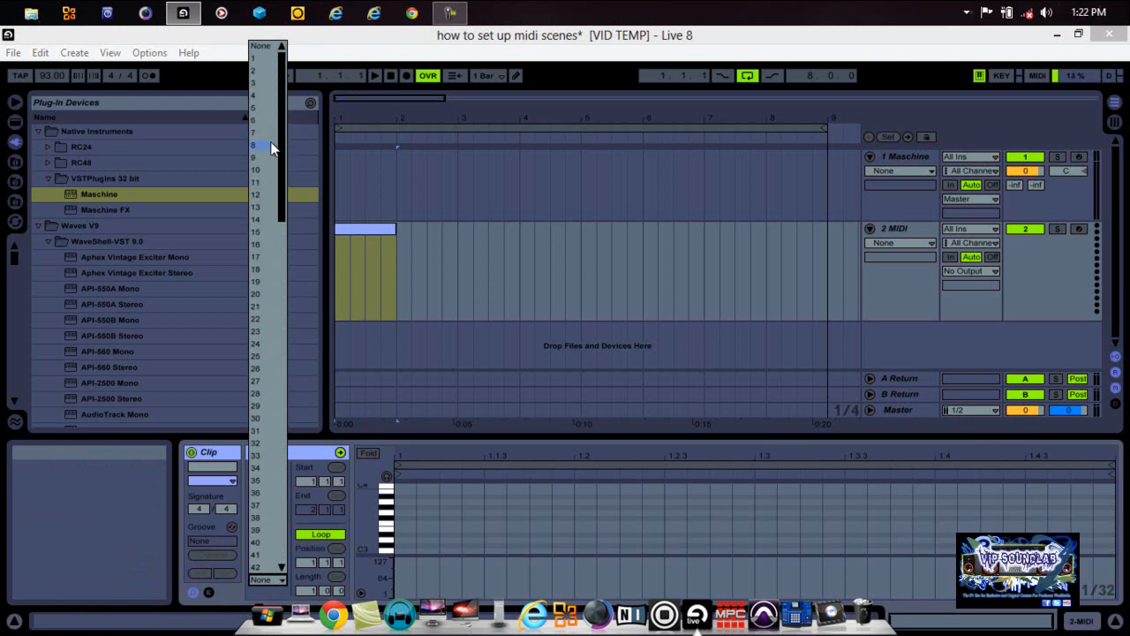
Step: Leave the Program choices unset and delete the one-bar clip from the 2 MIDI track
{"action": "left_click", "coordinate": [385, 234]}
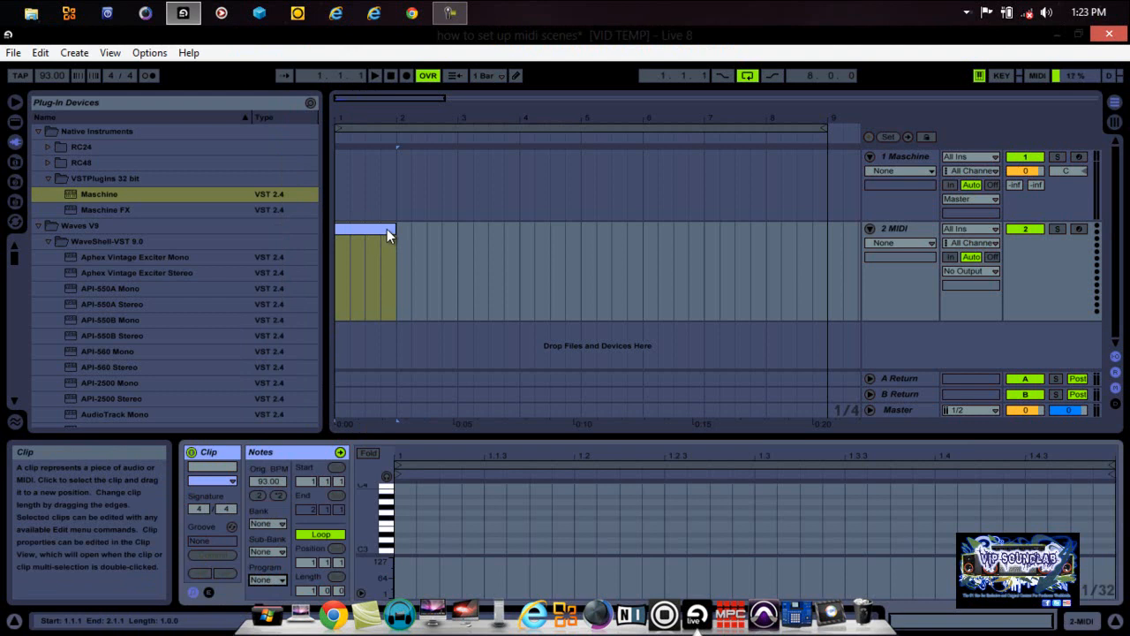
{"action": "left_click", "coordinate": [386, 229]}
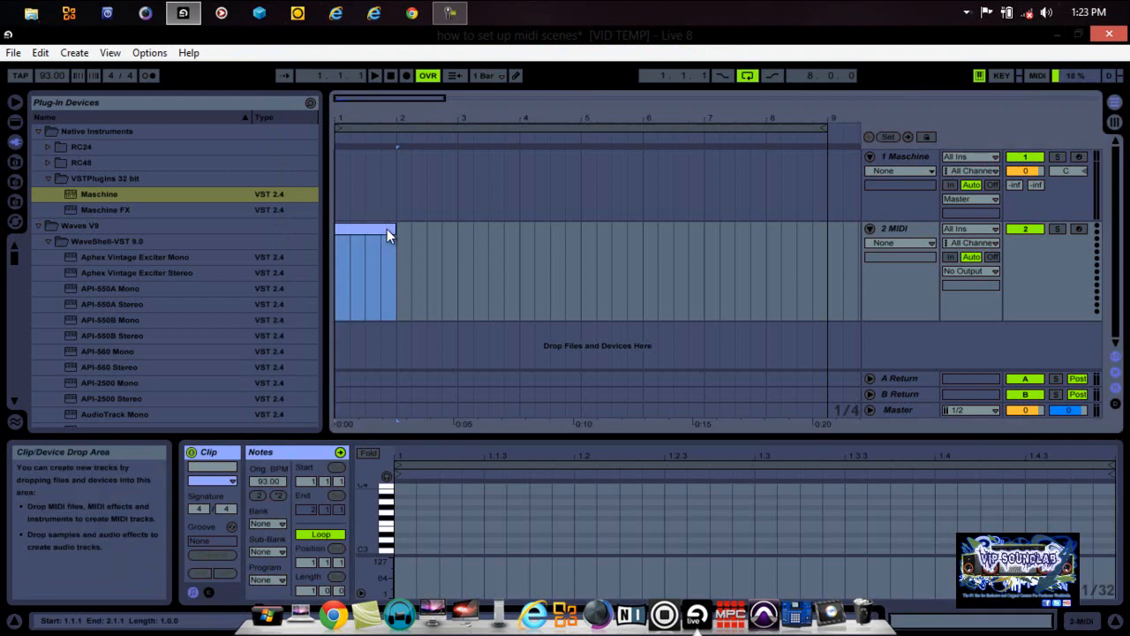
{"action": "key", "text": "Delete"}
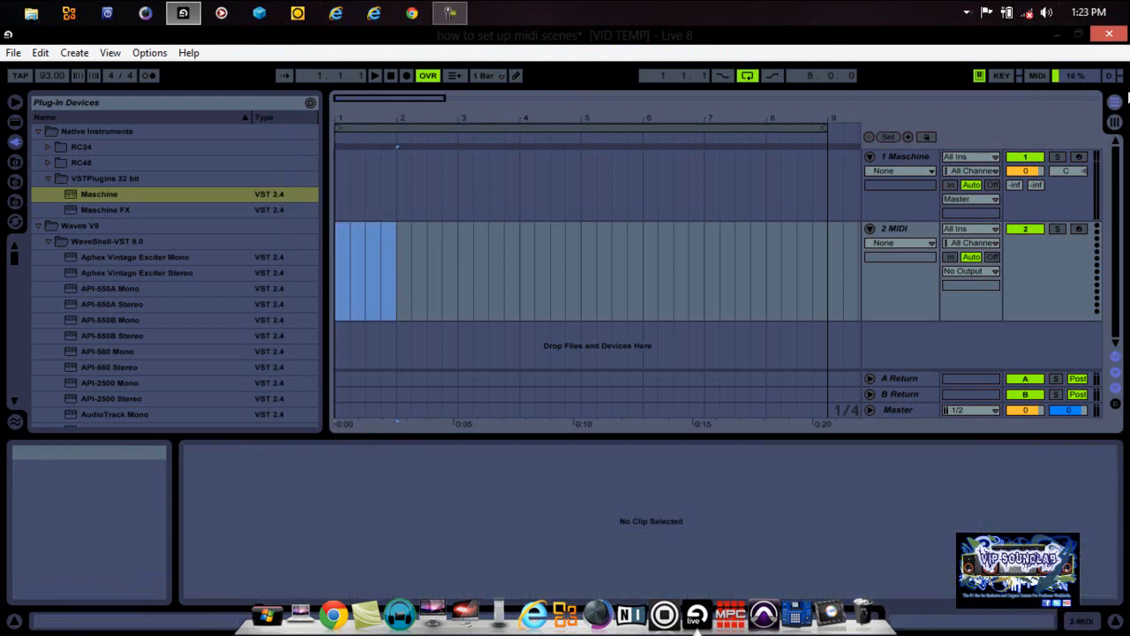
Step: Create a MIDI clip in the 2 MIDI track's first Session View slot and enlarge the clip editor
{"action": "left_click", "coordinate": [1116, 122]}
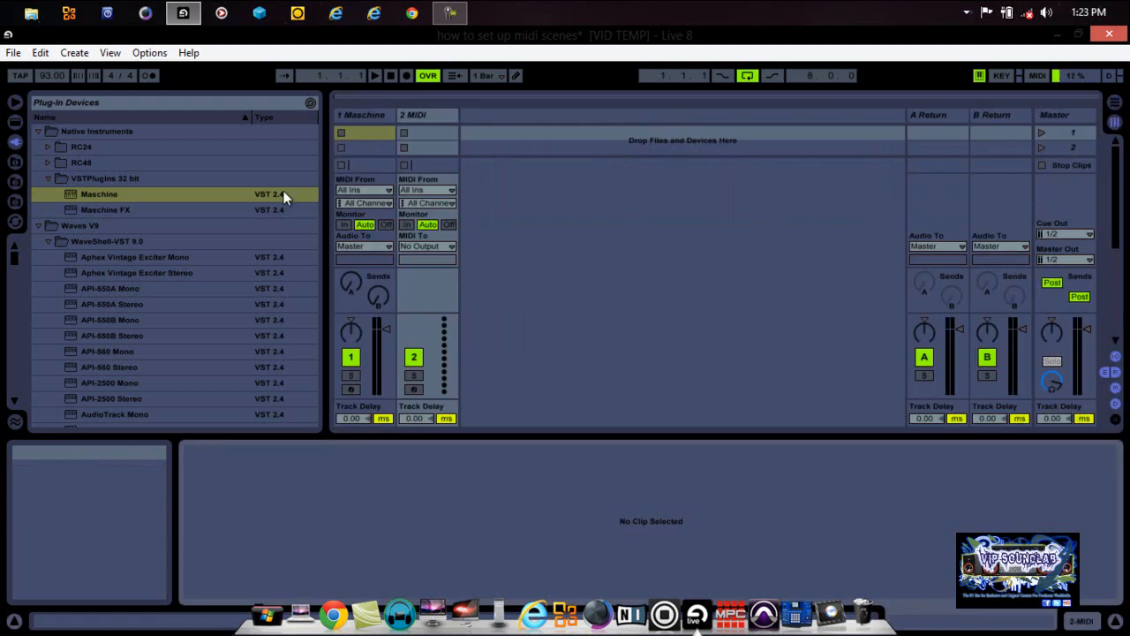
{"action": "double_click", "coordinate": [440, 133]}
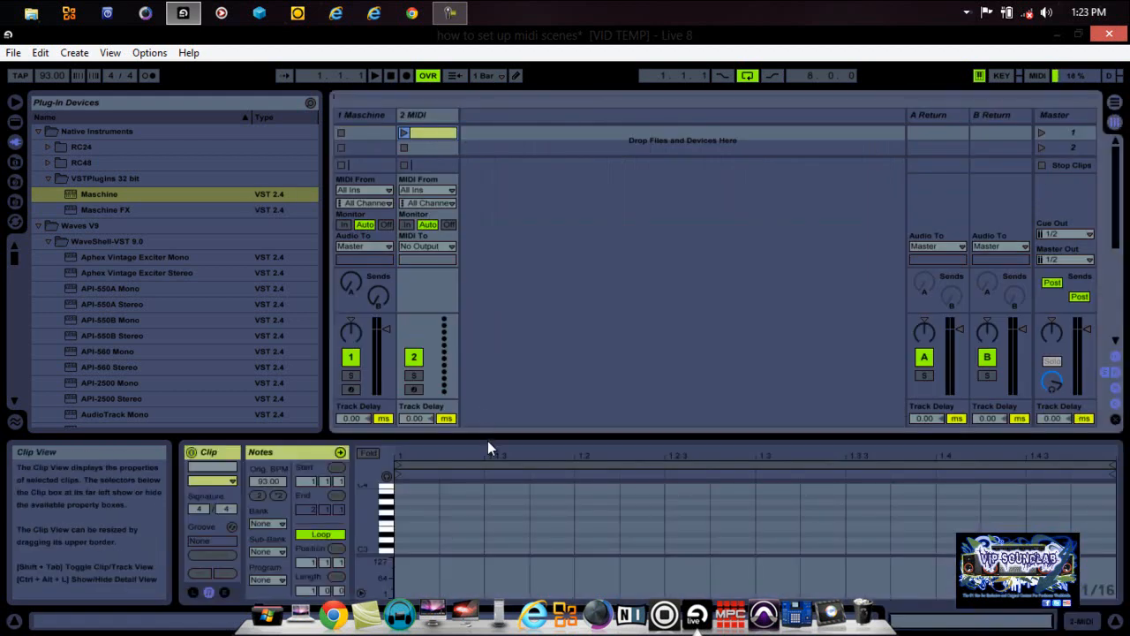
{"action": "left_click_drag", "start_coordinate": [489, 435], "coordinate": [490, 352]}
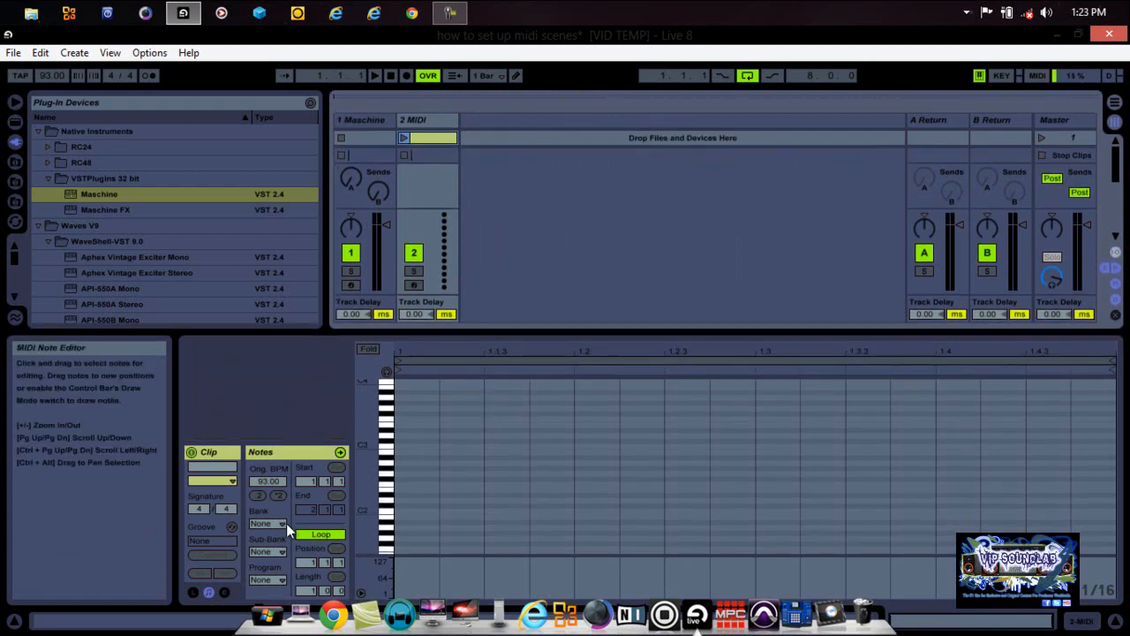
Step: Check the session clip's Program change choices and delete the clip from its slot
{"action": "left_click", "coordinate": [273, 575]}
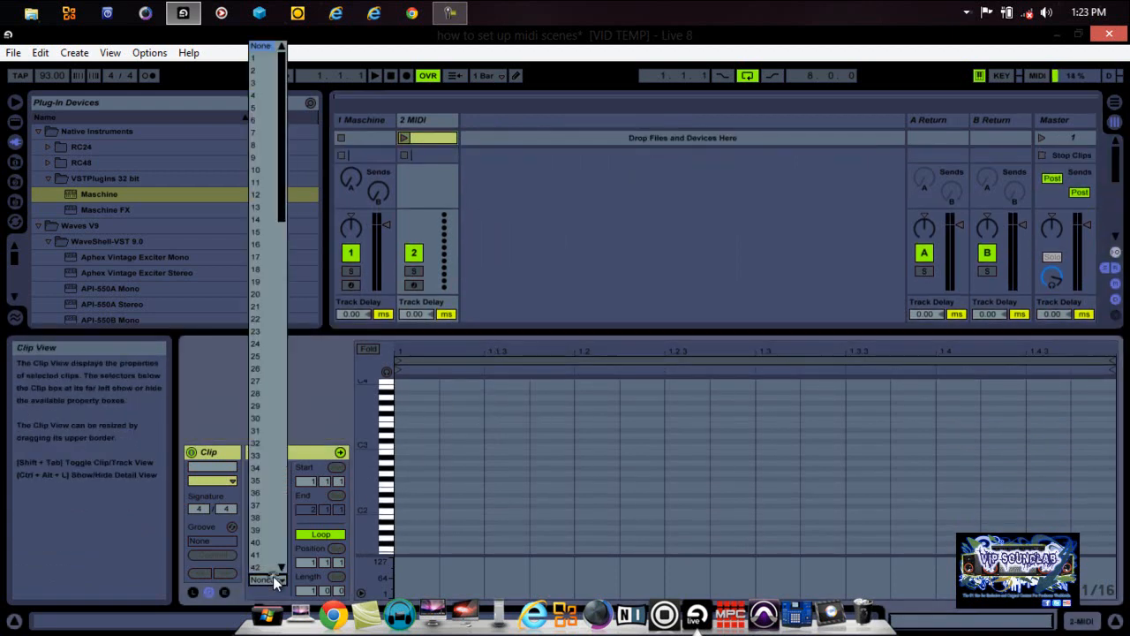
{"action": "left_click", "coordinate": [273, 575]}
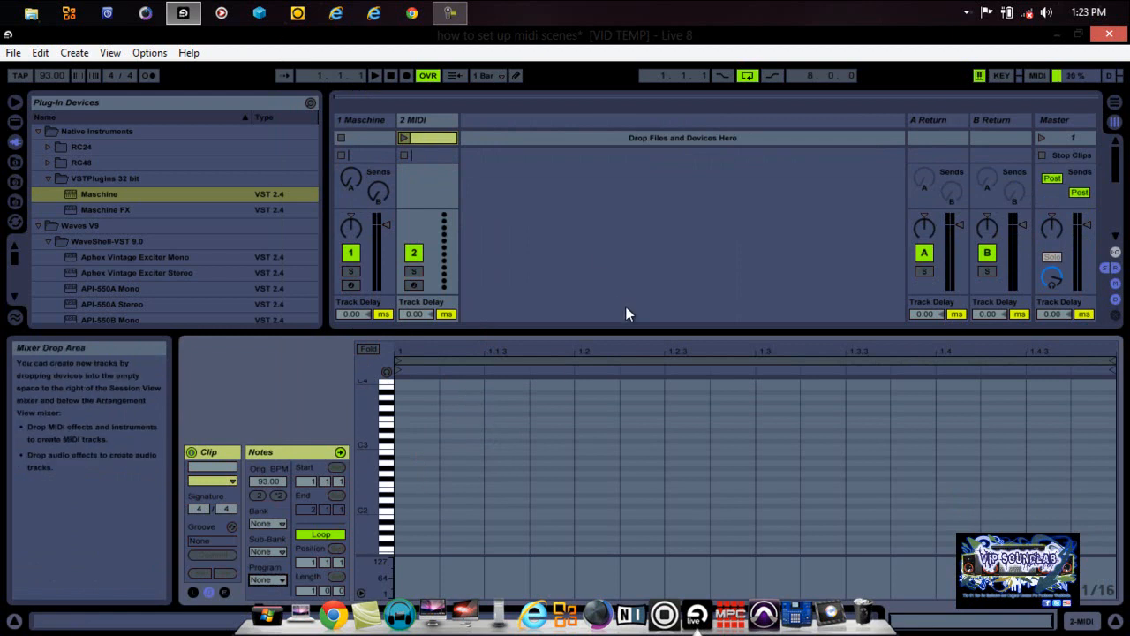
{"action": "right_click", "coordinate": [415, 141]}
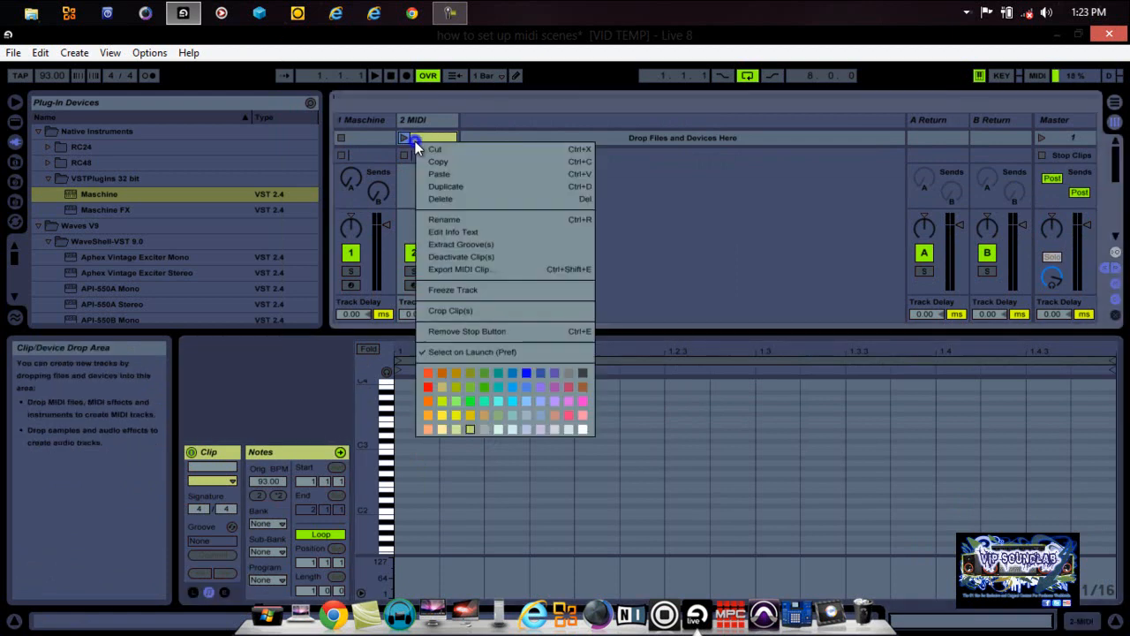
{"action": "left_click", "coordinate": [449, 199]}
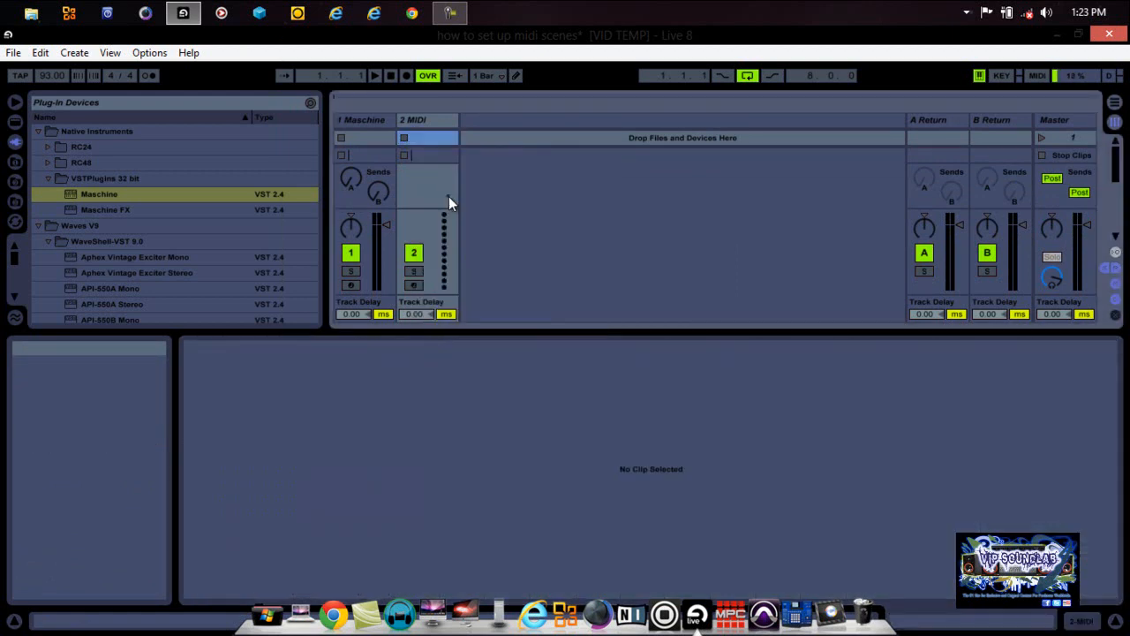
Step: Switch to Arrangement View and open the Maschine plug-in window from the 1 Maschine track
{"action": "left_click", "coordinate": [1115, 105]}
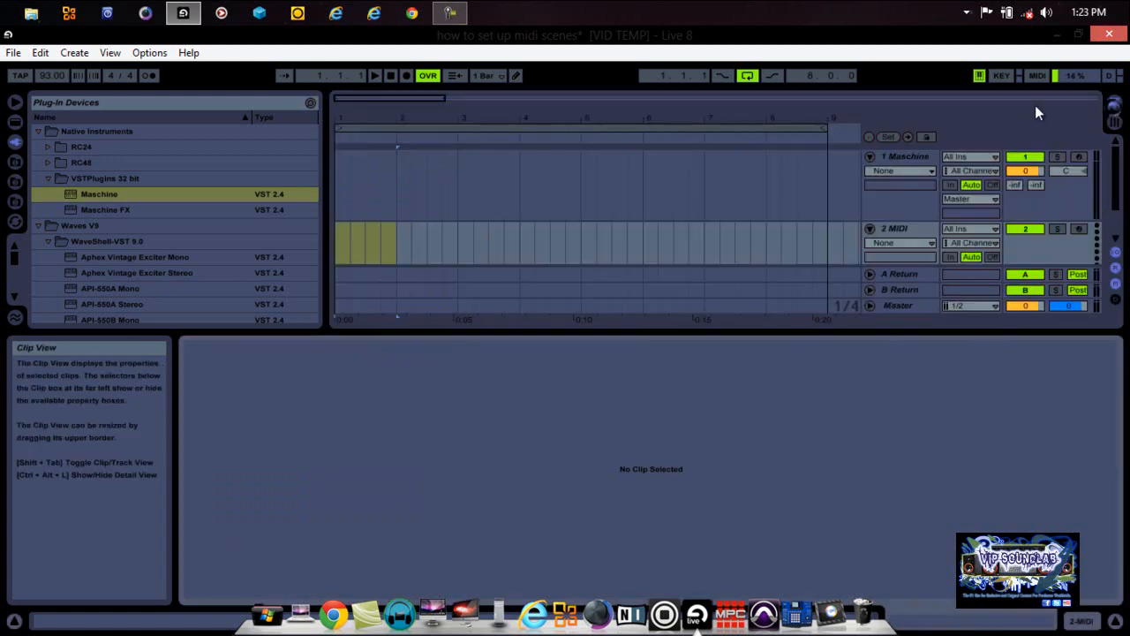
{"action": "double_click", "coordinate": [910, 157]}
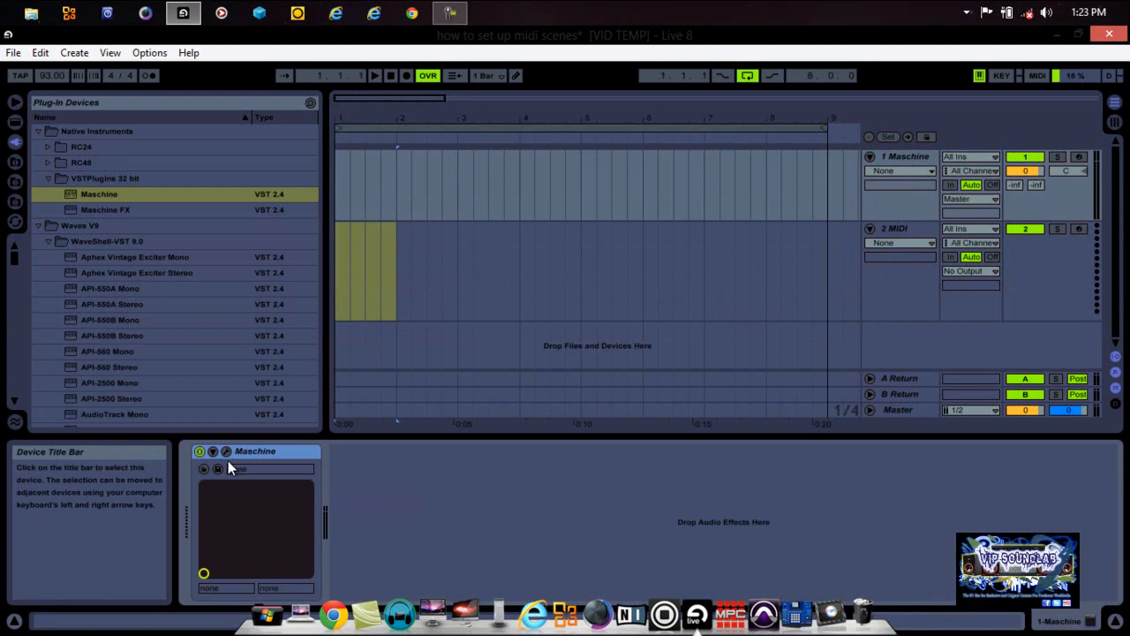
{"action": "left_click", "coordinate": [223, 450]}
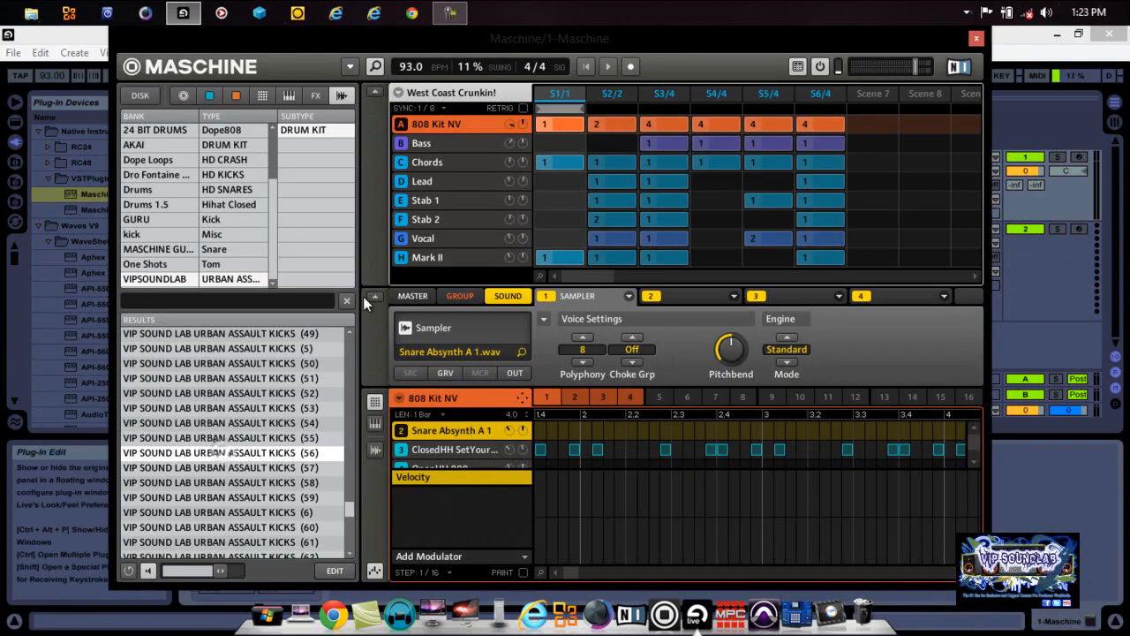
Step: Set the input in Maschine's Scene MIDI Settings to MIDI Note on channel 1 with root note C-2
{"action": "left_click", "coordinate": [398, 93]}
{"action": "left_click", "coordinate": [450, 167]}
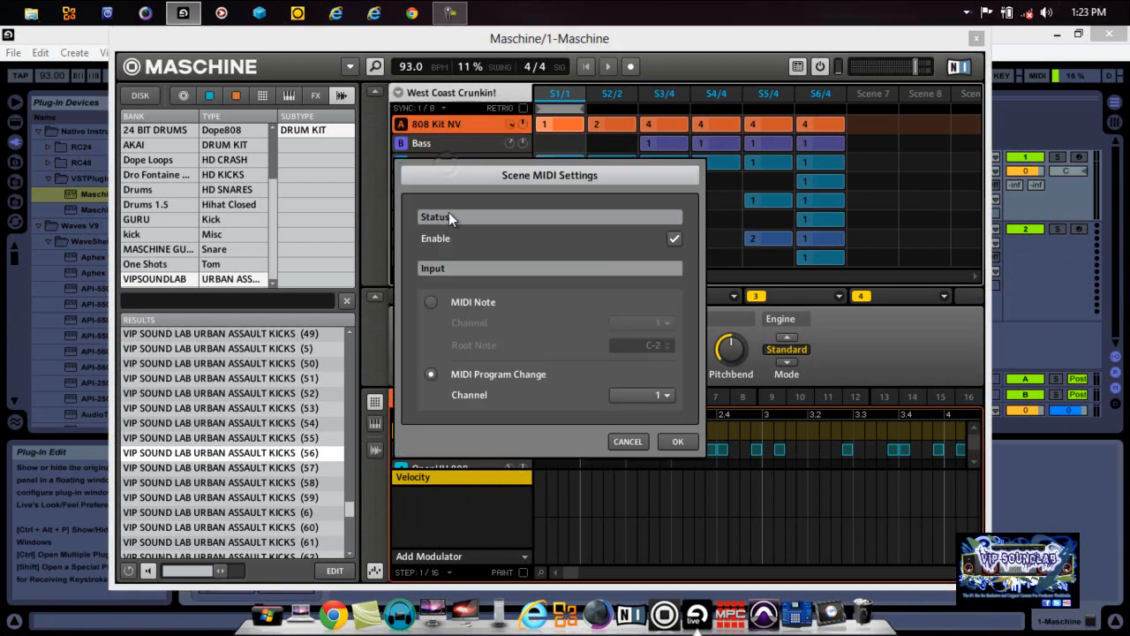
{"action": "left_click", "coordinate": [430, 301]}
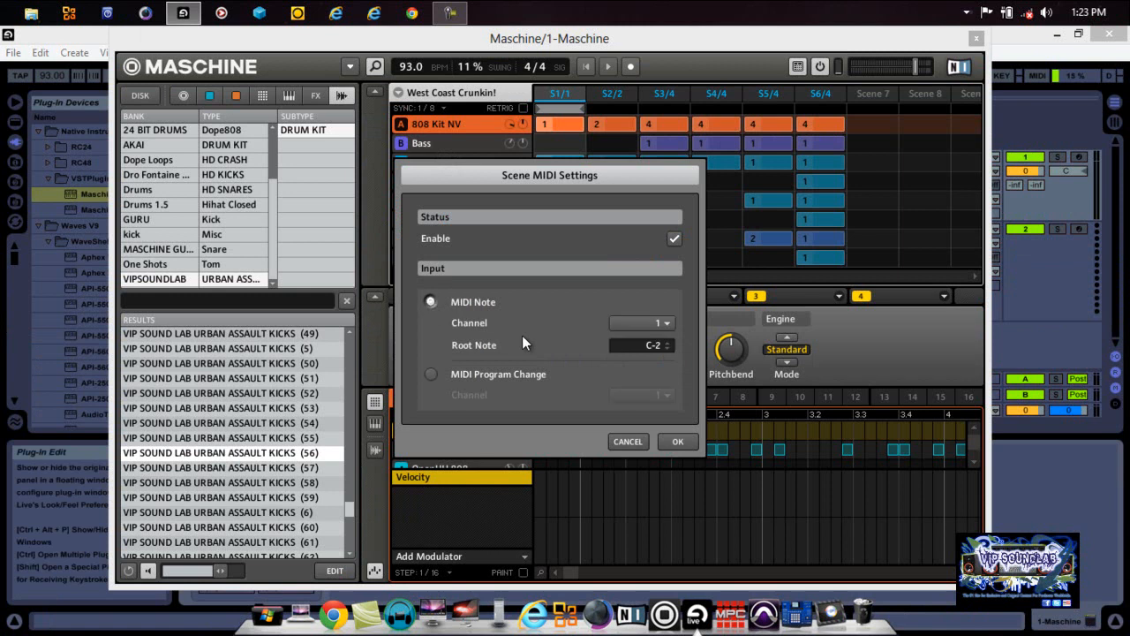
{"action": "left_click", "coordinate": [676, 443]}
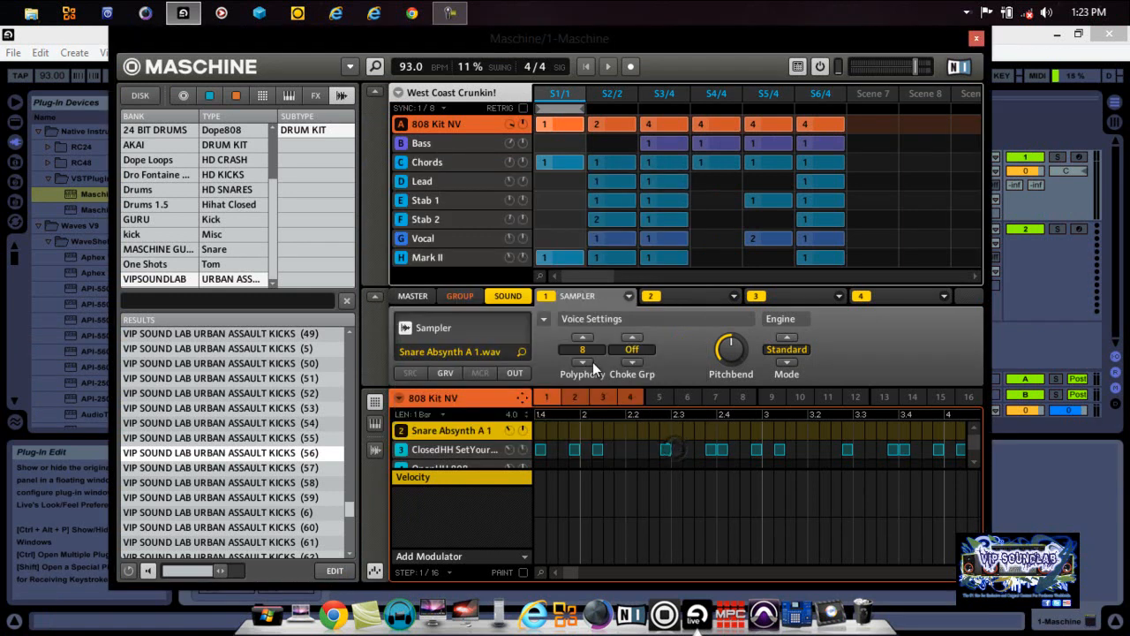
Step: Set Maschine's scene sync to Scene and select scene S1/1
{"action": "left_click", "coordinate": [438, 108]}
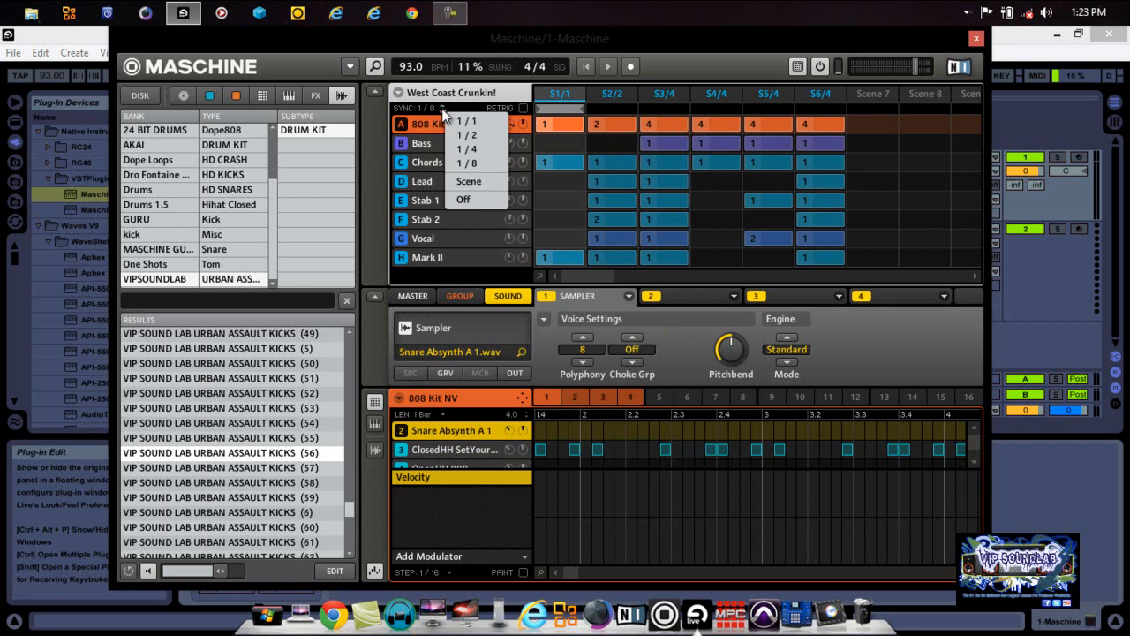
{"action": "left_click", "coordinate": [458, 181]}
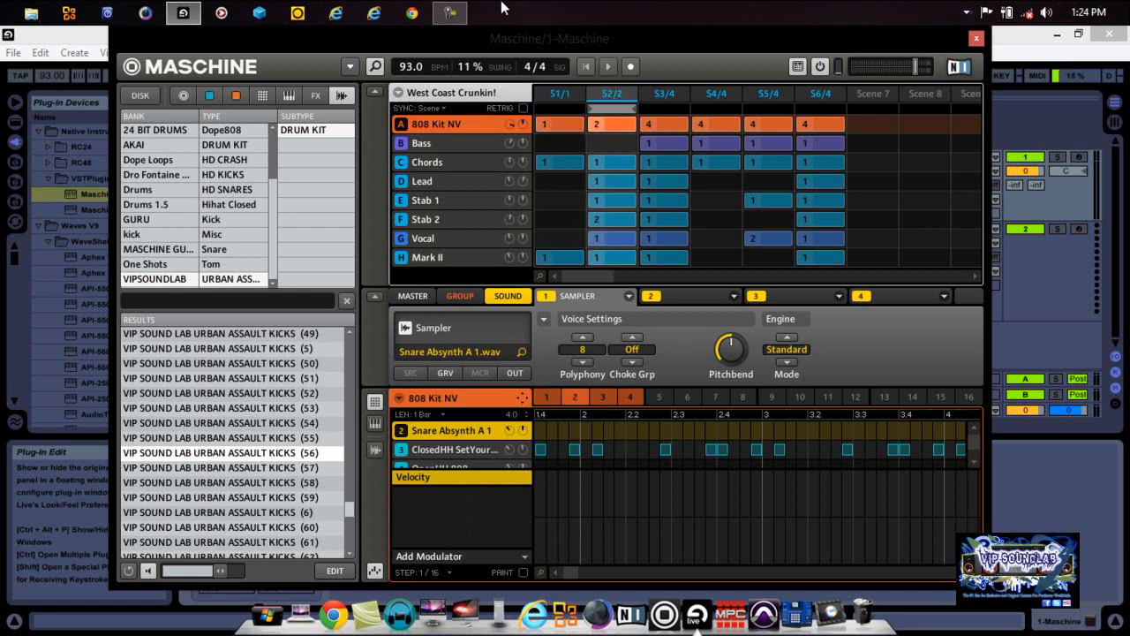
{"action": "left_click", "coordinate": [565, 92]}
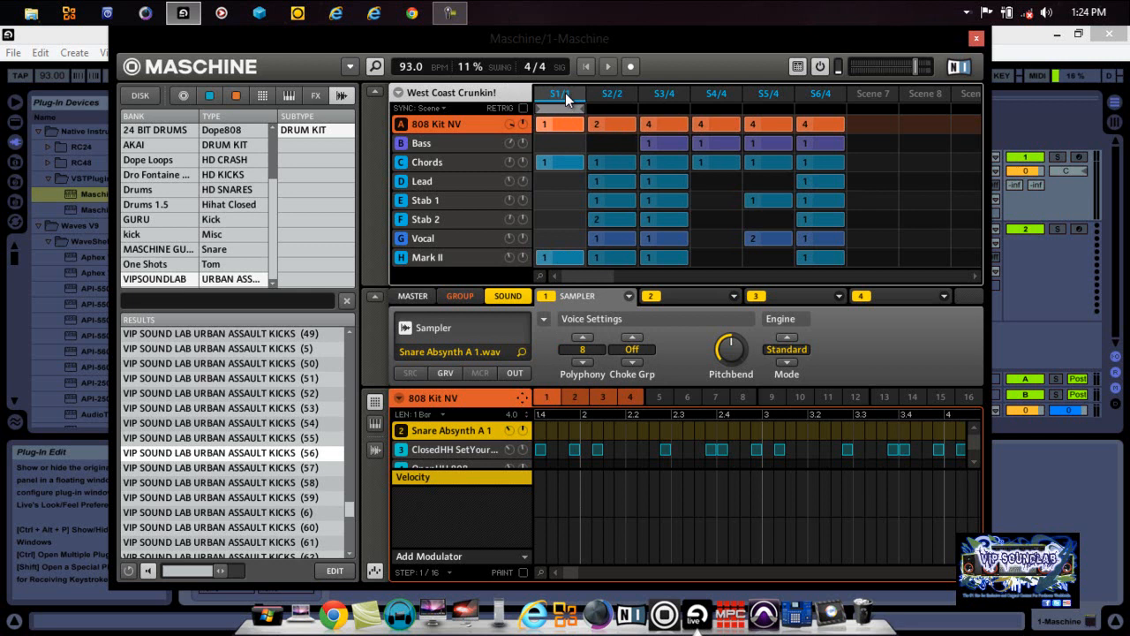
Step: Move the Maschine window clear of Live's transport and play the set twice to audition scene switching, stopping playback each time
{"action": "left_click_drag", "start_coordinate": [568, 28], "coordinate": [570, 107]}
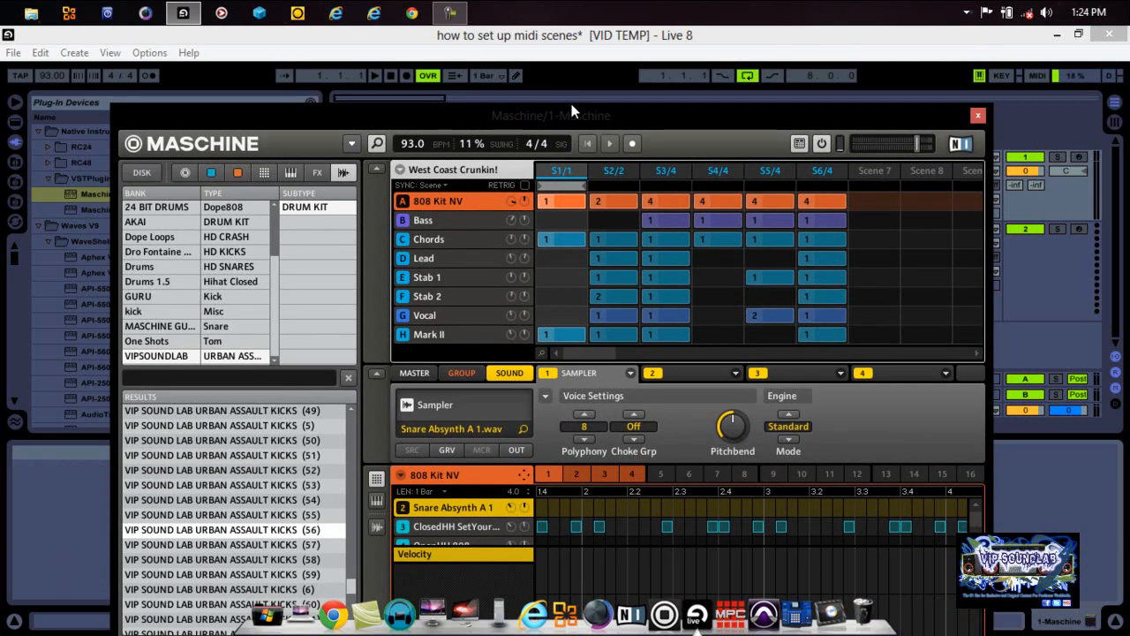
{"action": "key", "text": "space"}
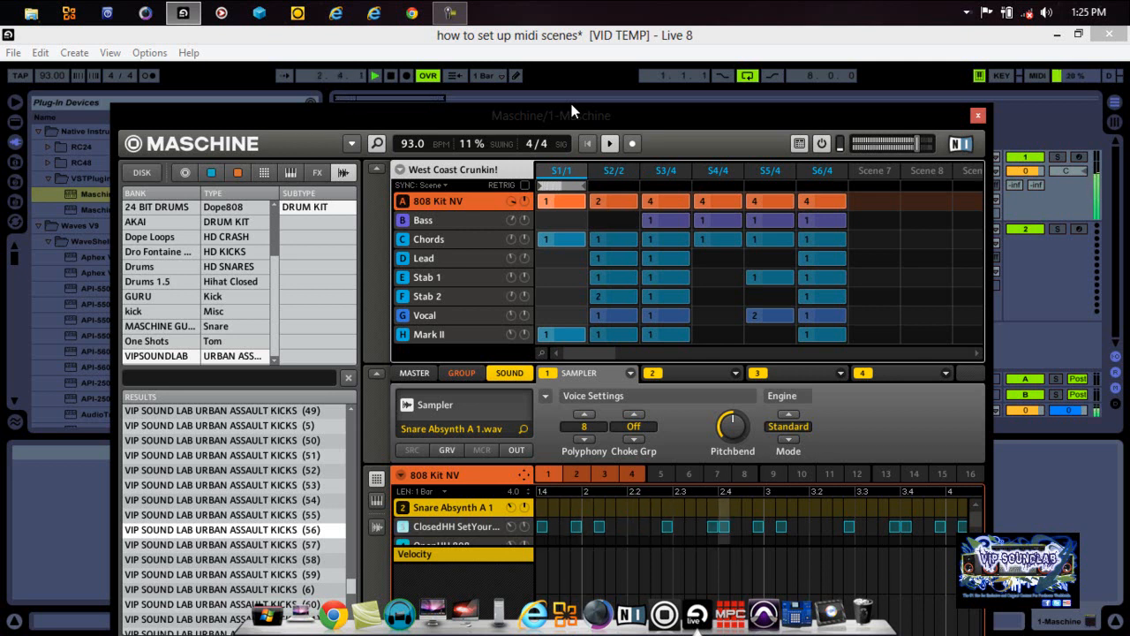
{"action": "key", "text": "space"}
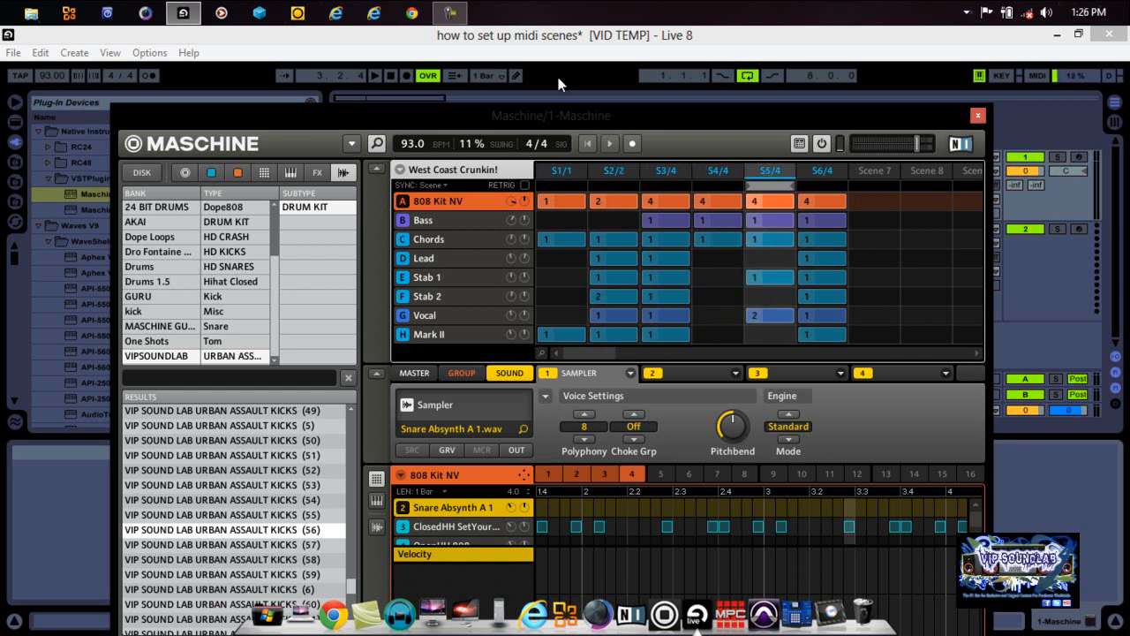
{"action": "left_click", "coordinate": [540, 36]}
{"action": "key", "text": "space"}
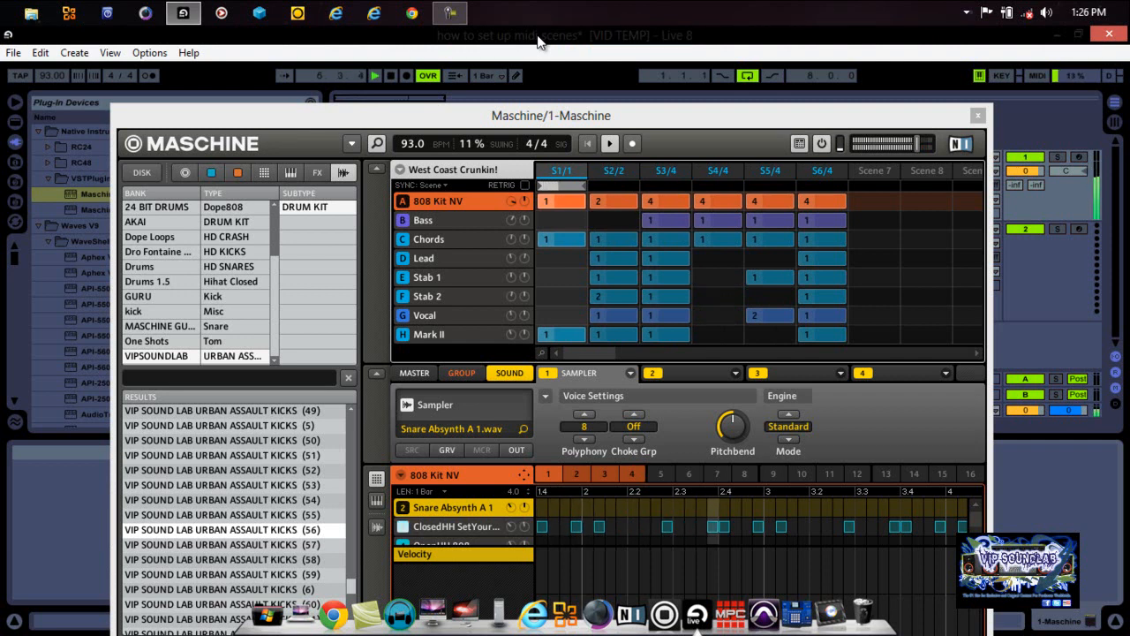
{"action": "left_click", "coordinate": [395, 77]}
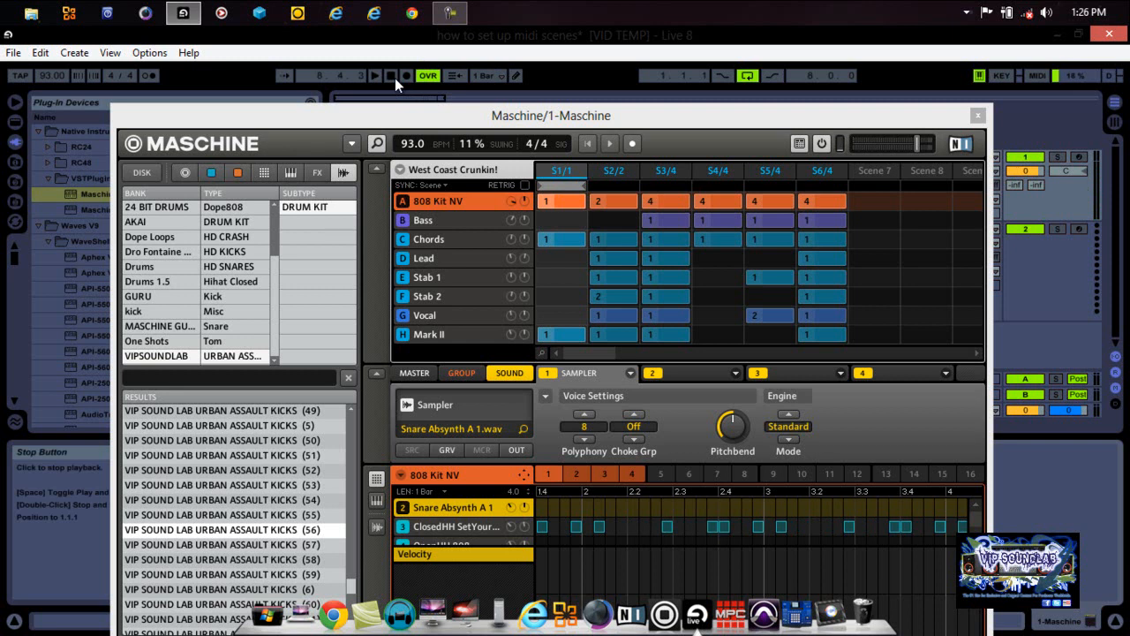
Step: Set Maschine's scene sync to 1/8 and audition switching between scenes S1/1 and S2/2, ending on S1/1 with playback stopped
{"action": "left_click", "coordinate": [437, 186]}
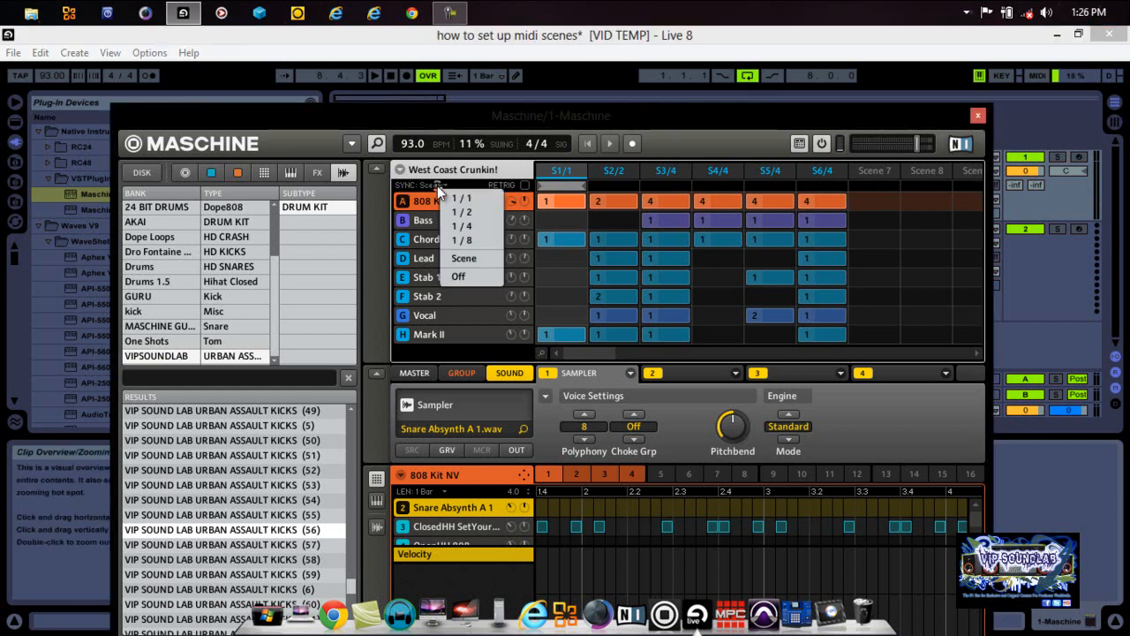
{"action": "left_click", "coordinate": [475, 236]}
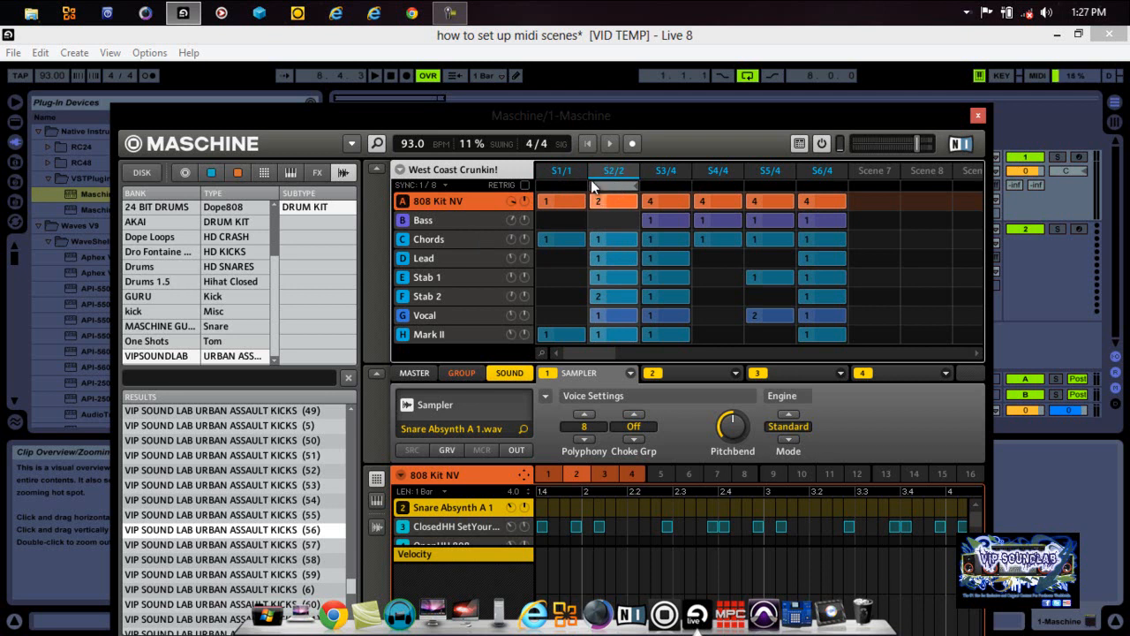
{"action": "left_click", "coordinate": [541, 181]}
{"action": "left_click", "coordinate": [563, 184]}
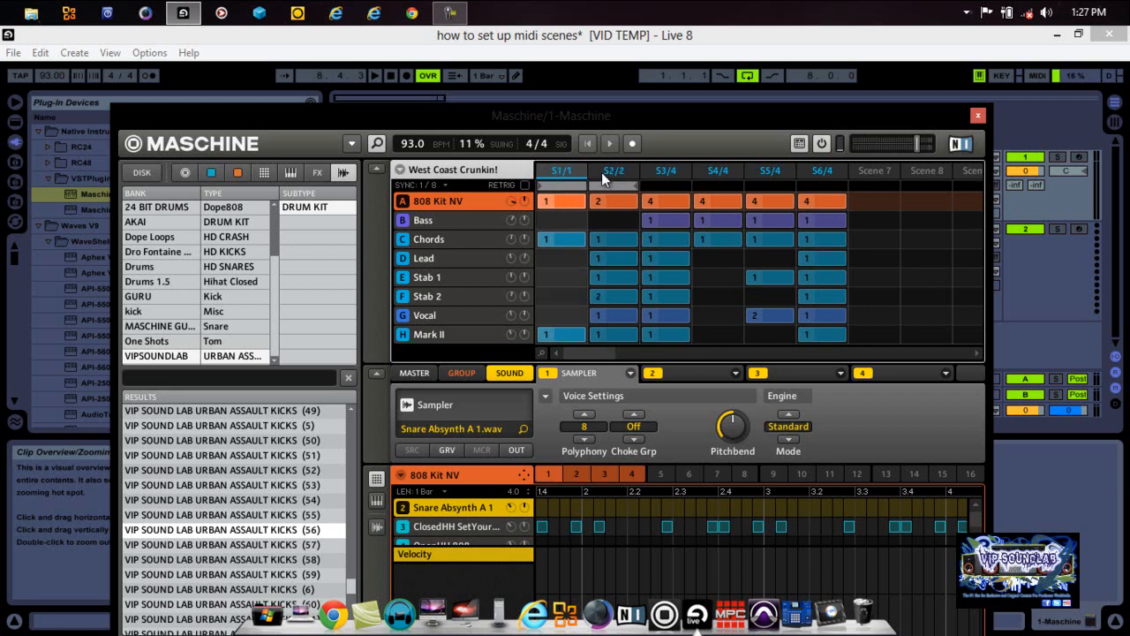
{"action": "left_click", "coordinate": [605, 170]}
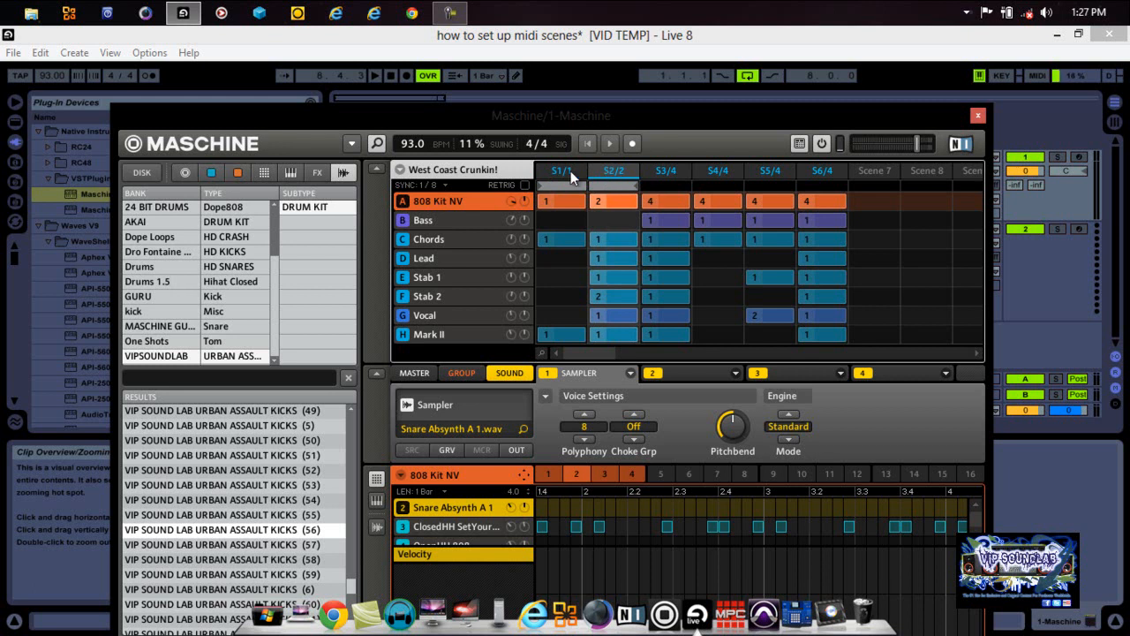
{"action": "left_click", "coordinate": [571, 175]}
{"action": "left_click", "coordinate": [575, 188]}
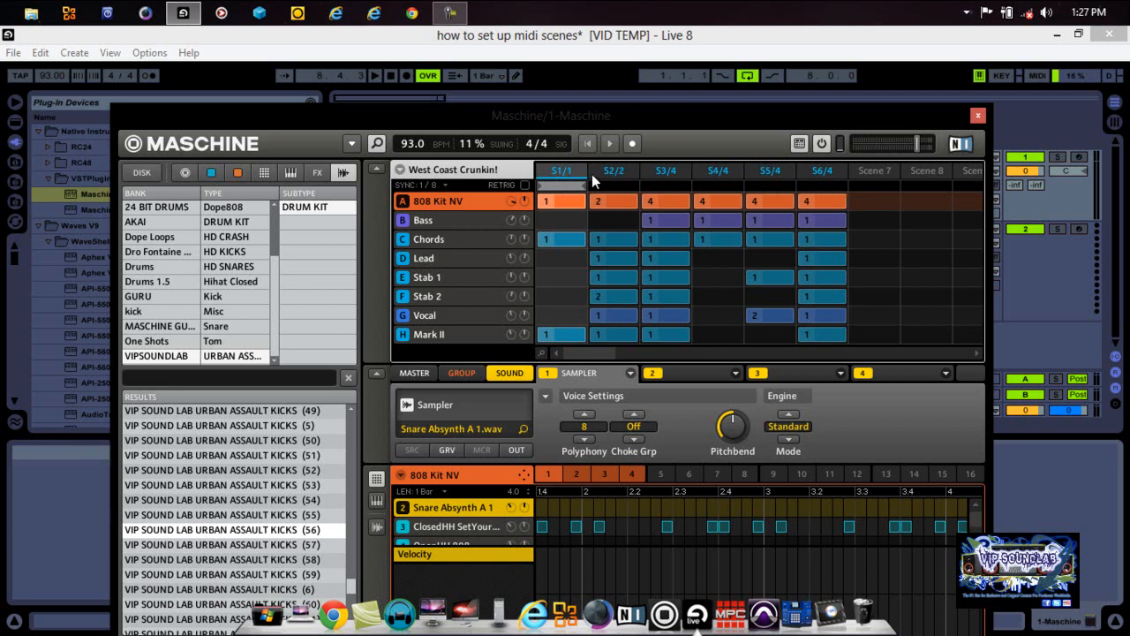
{"action": "left_click", "coordinate": [406, 76]}
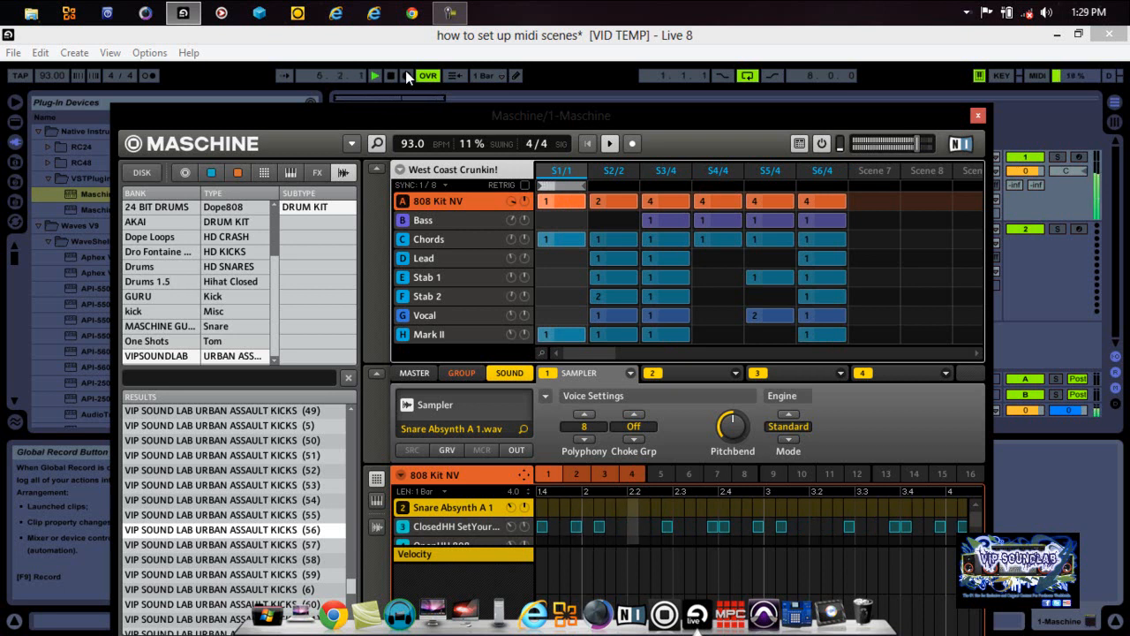
{"action": "key", "text": "space"}
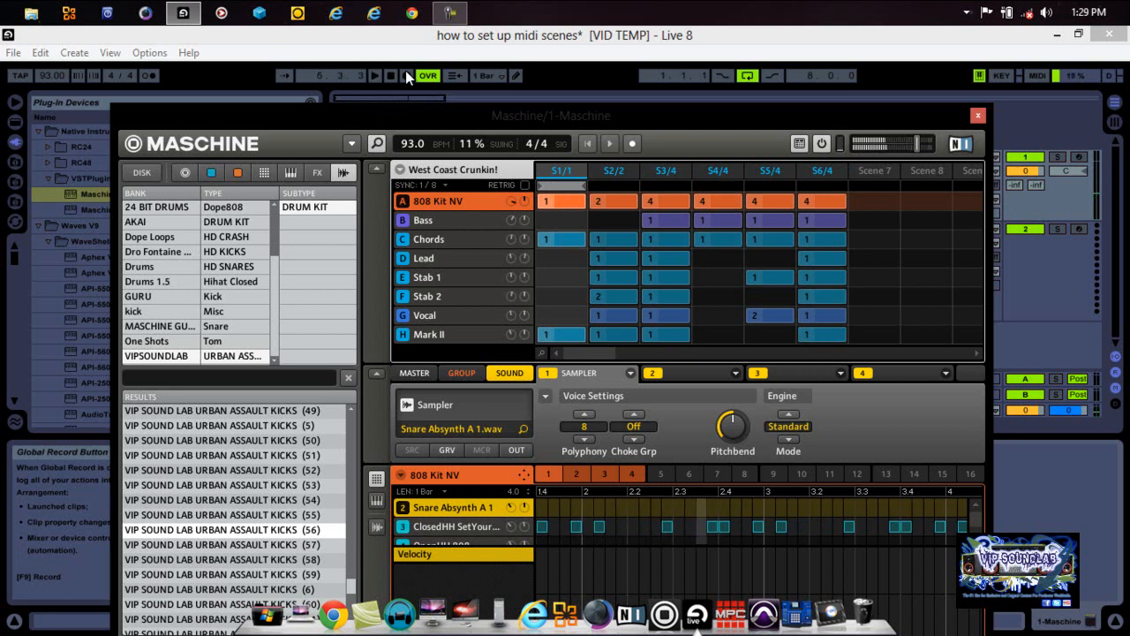
Step: Turn Maschine's scene sync Off and play the set briefly to audition unsynced scene switching
{"action": "left_click", "coordinate": [433, 189]}
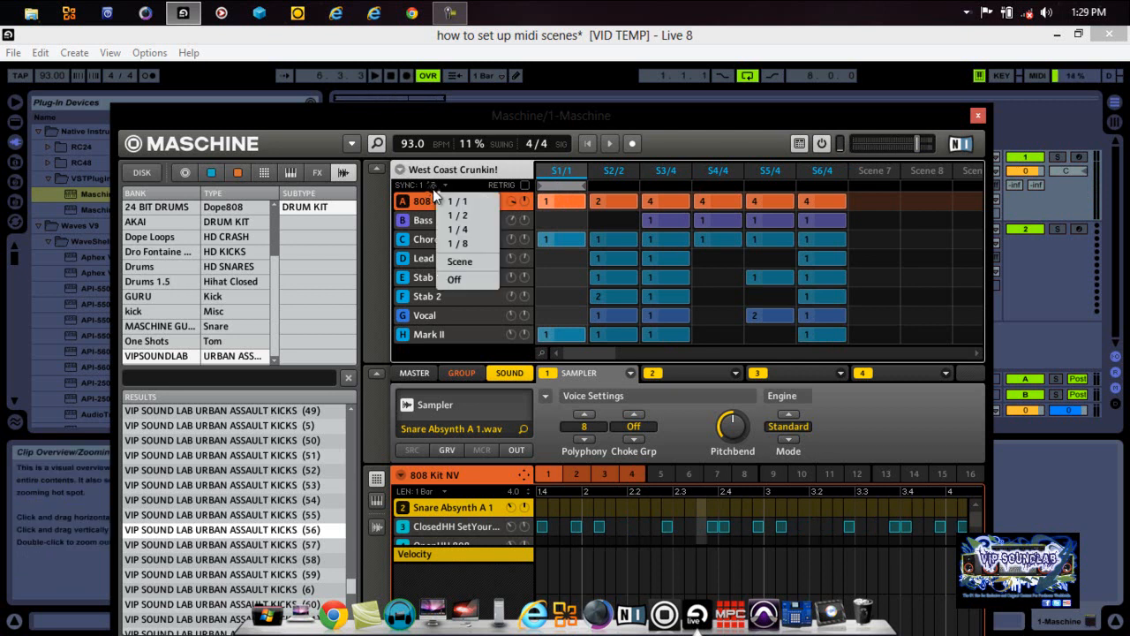
{"action": "left_click", "coordinate": [464, 281]}
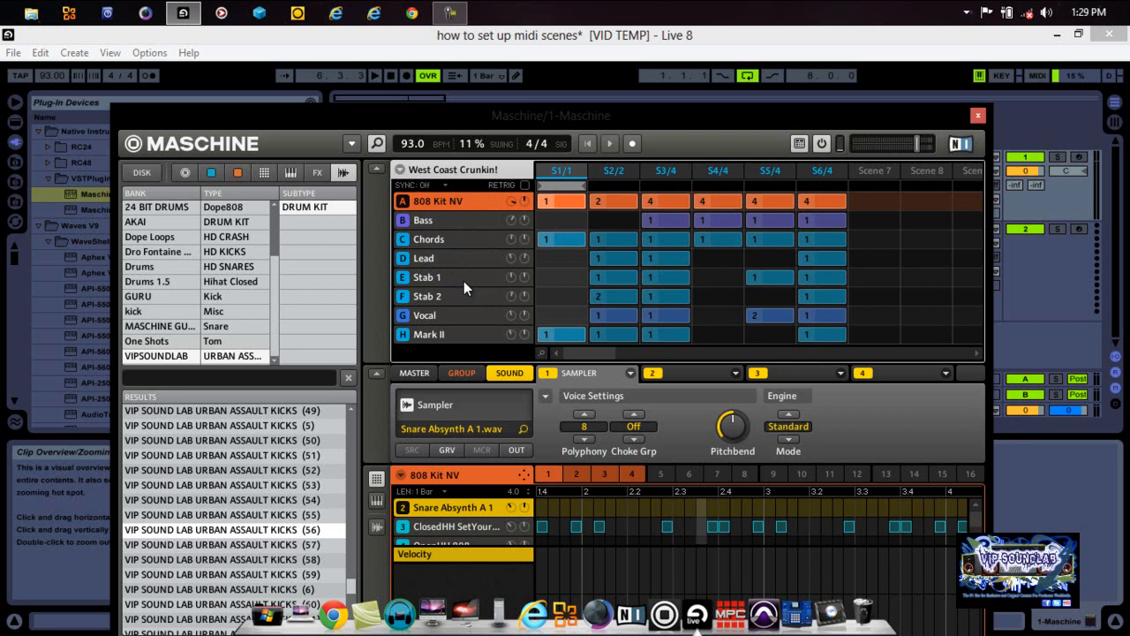
{"action": "left_click", "coordinate": [437, 186]}
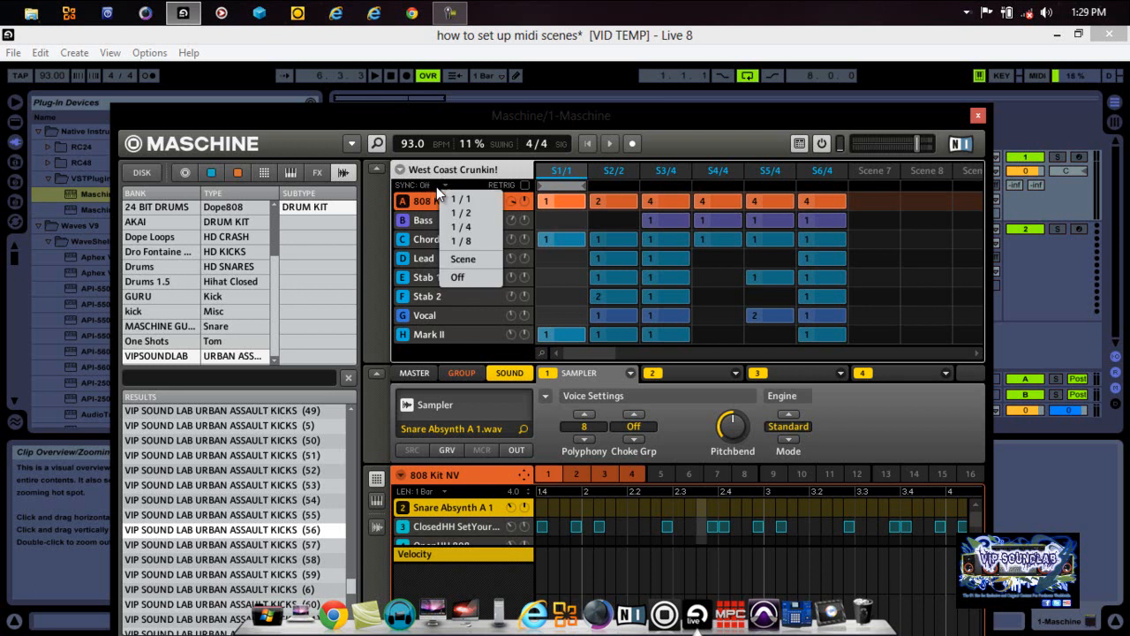
{"action": "left_click", "coordinate": [457, 277]}
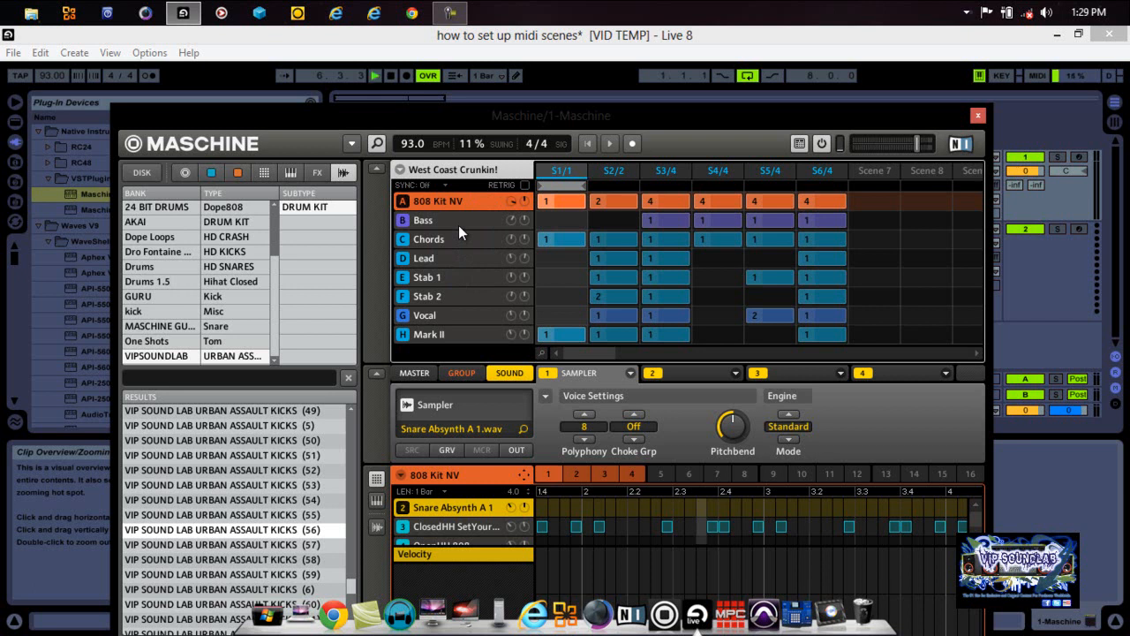
{"action": "key", "text": "space"}
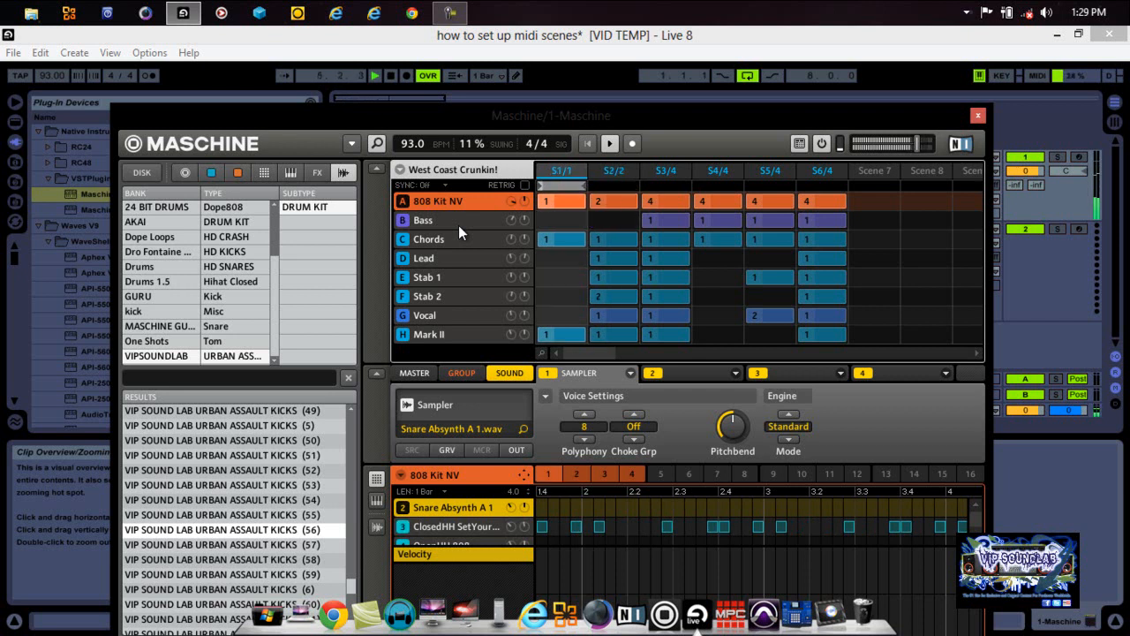
{"action": "key", "text": "space"}
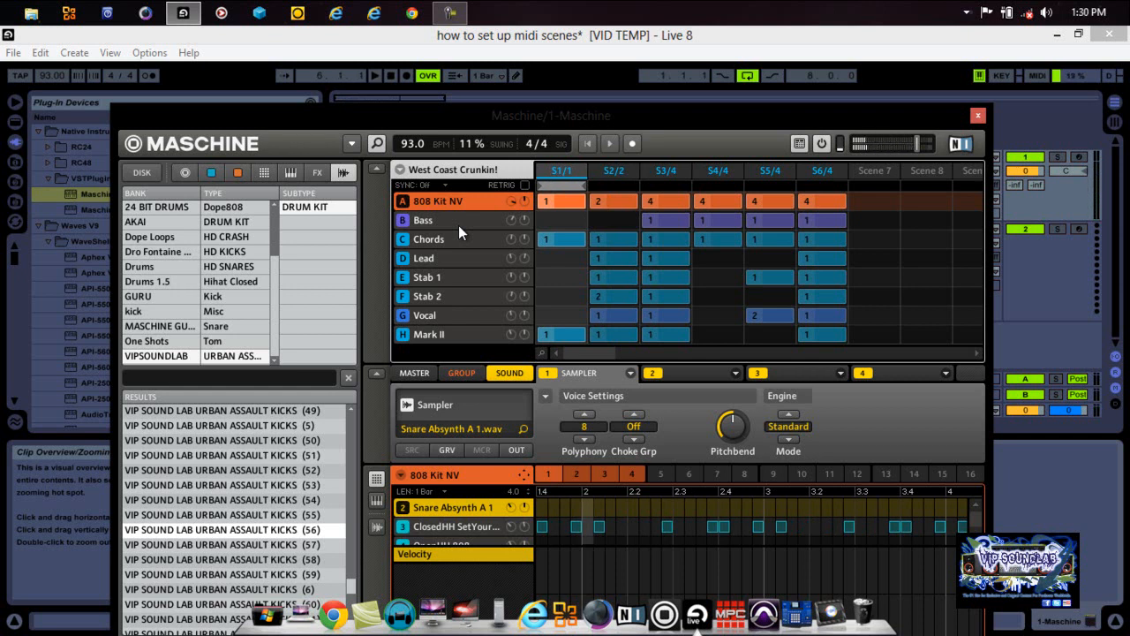
Step: Set Maschine's scene sync back to Scene
{"action": "left_click", "coordinate": [442, 184]}
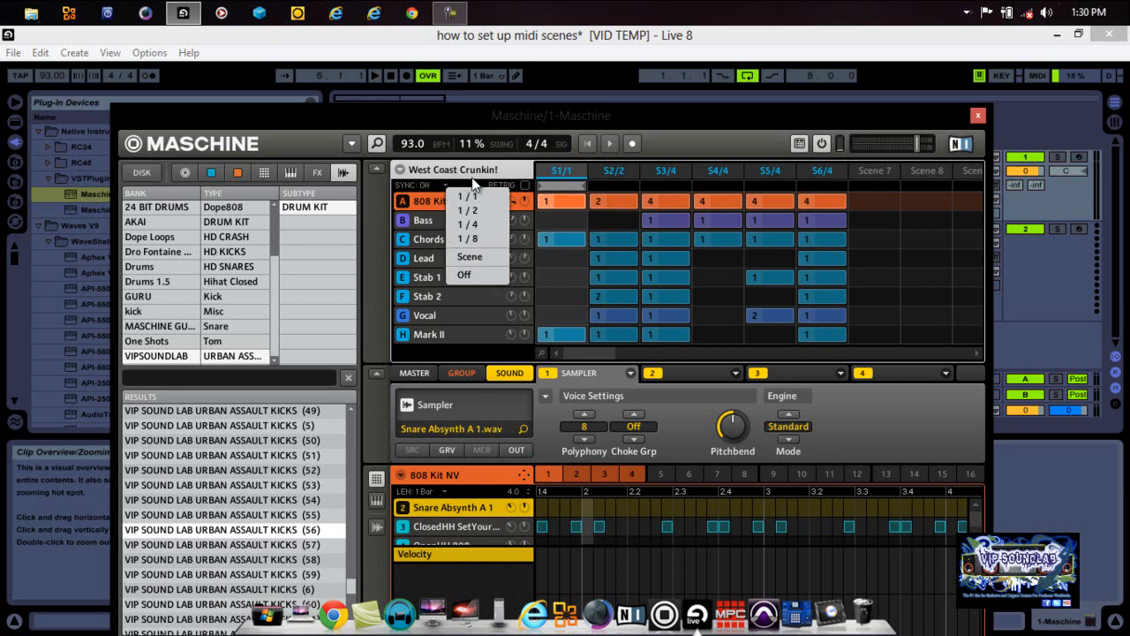
{"action": "left_click", "coordinate": [469, 258]}
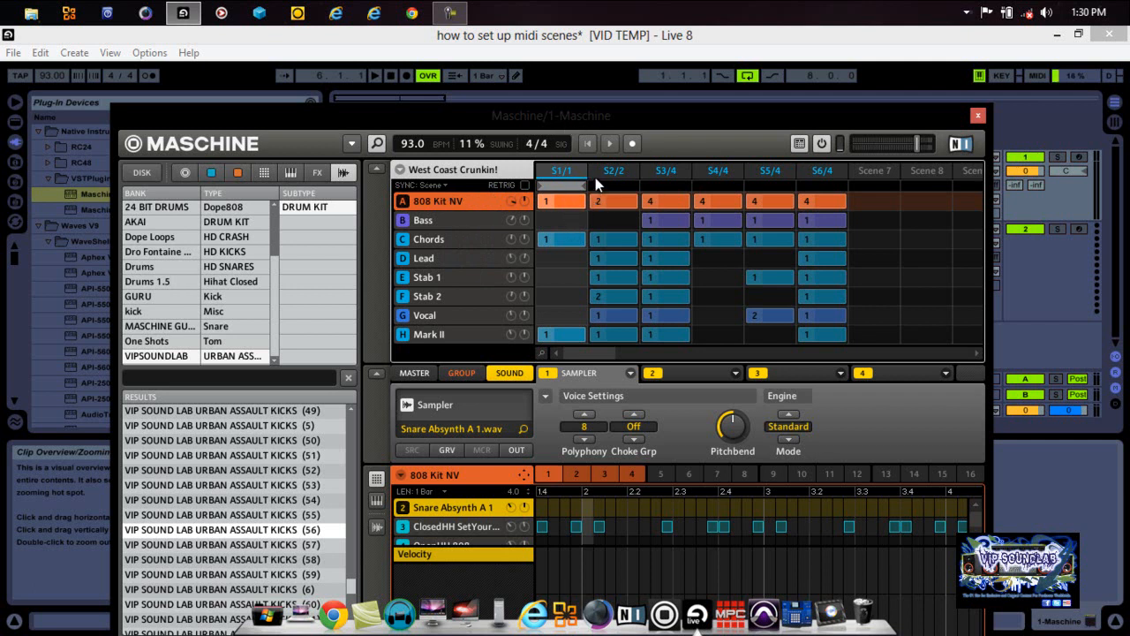
Step: Move the Maschine window off the track headers and delete the 2 MIDI track
{"action": "left_click_drag", "start_coordinate": [636, 119], "coordinate": [586, 288]}
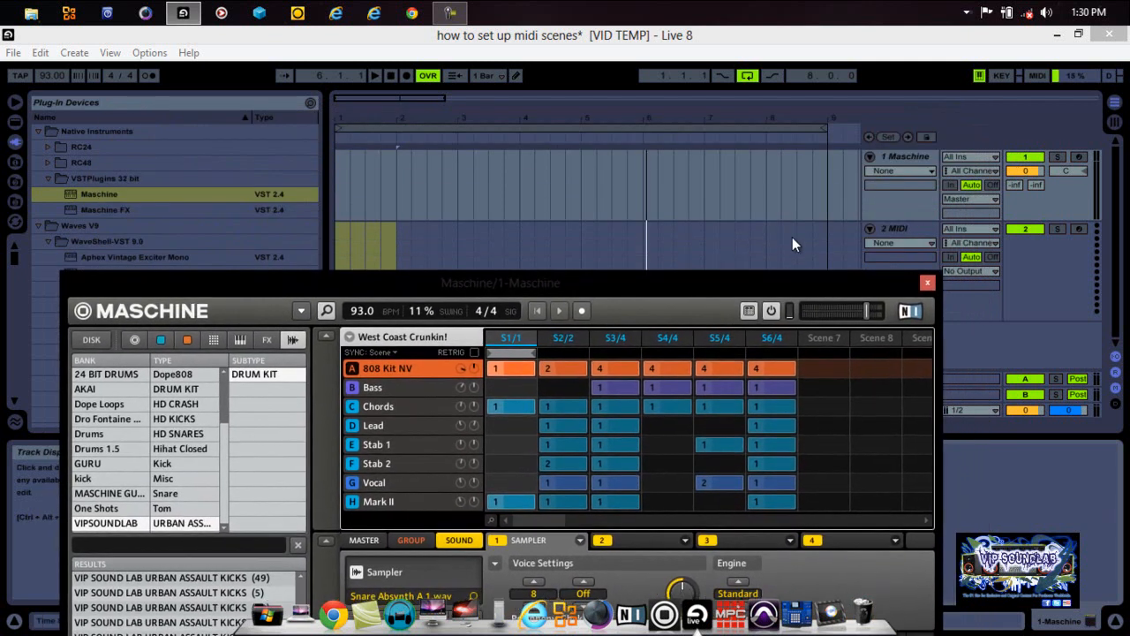
{"action": "left_click", "coordinate": [895, 230]}
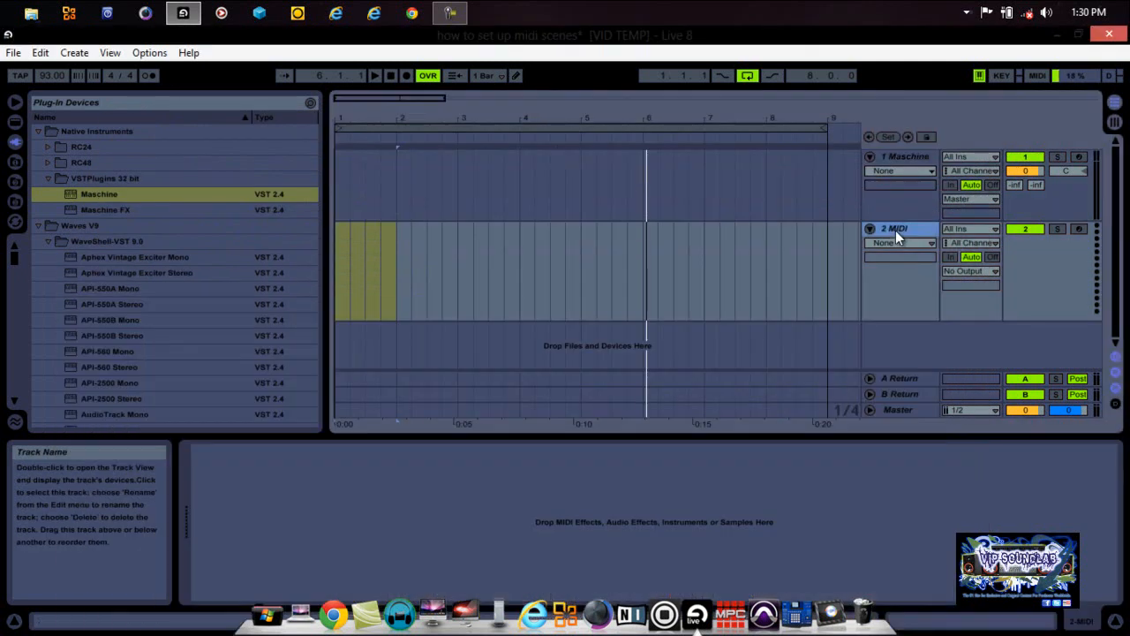
{"action": "key", "text": "Delete"}
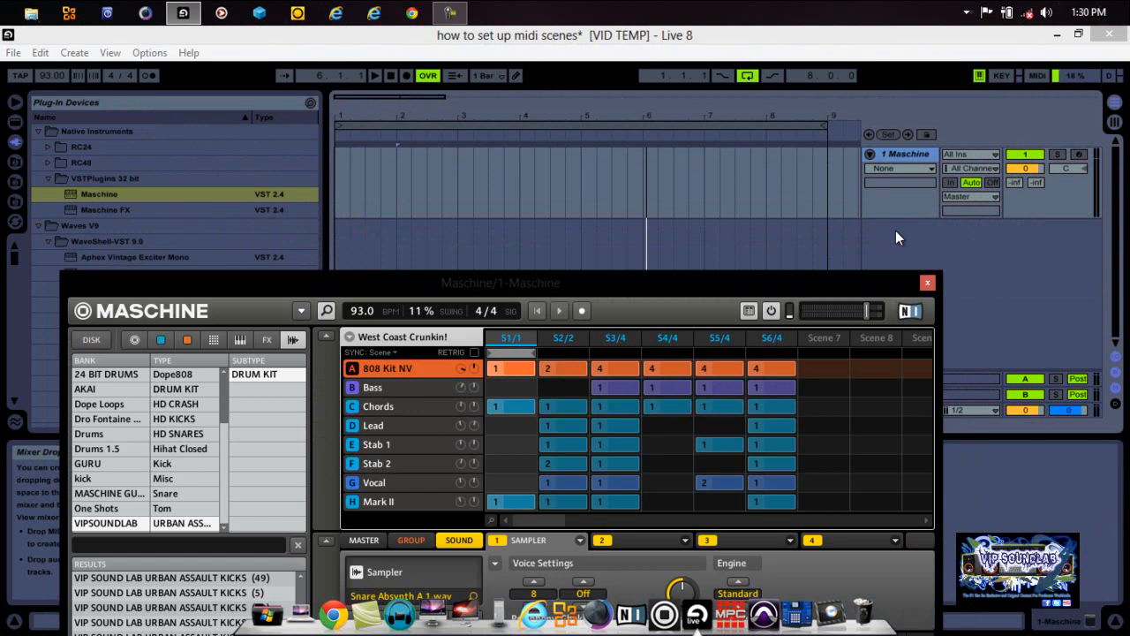
Step: Switch to Session View and insert three new audio tracks after the 1 Maschine track
{"action": "left_click", "coordinate": [1117, 123]}
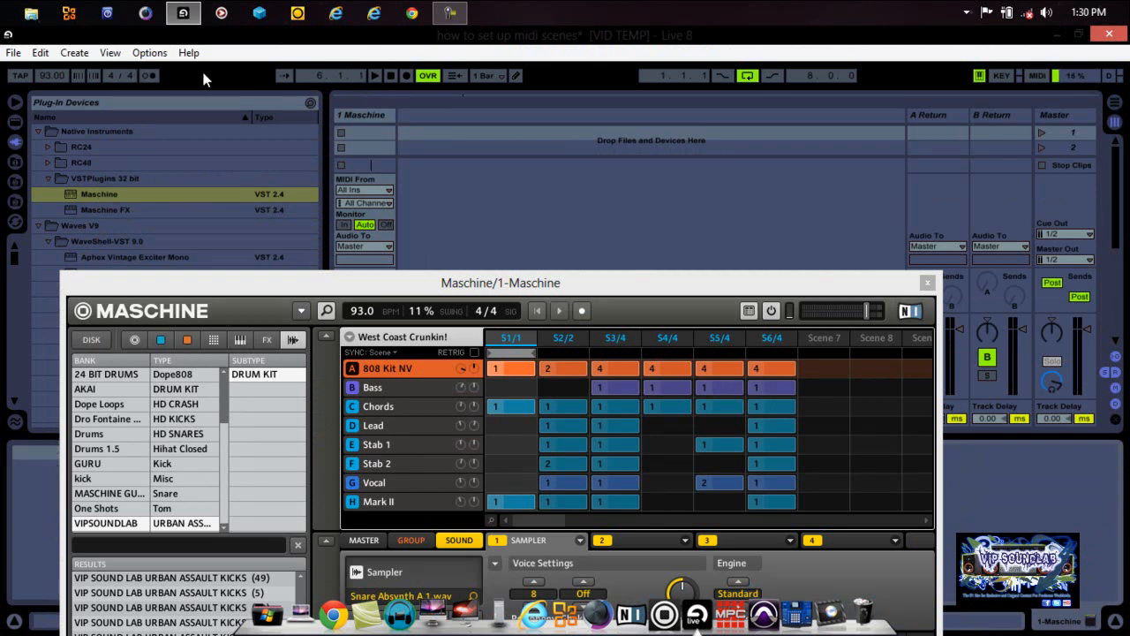
{"action": "key", "text": "ctrl+t"}
{"action": "key", "text": "ctrl+t"}
{"action": "key", "text": "ctrl+t"}
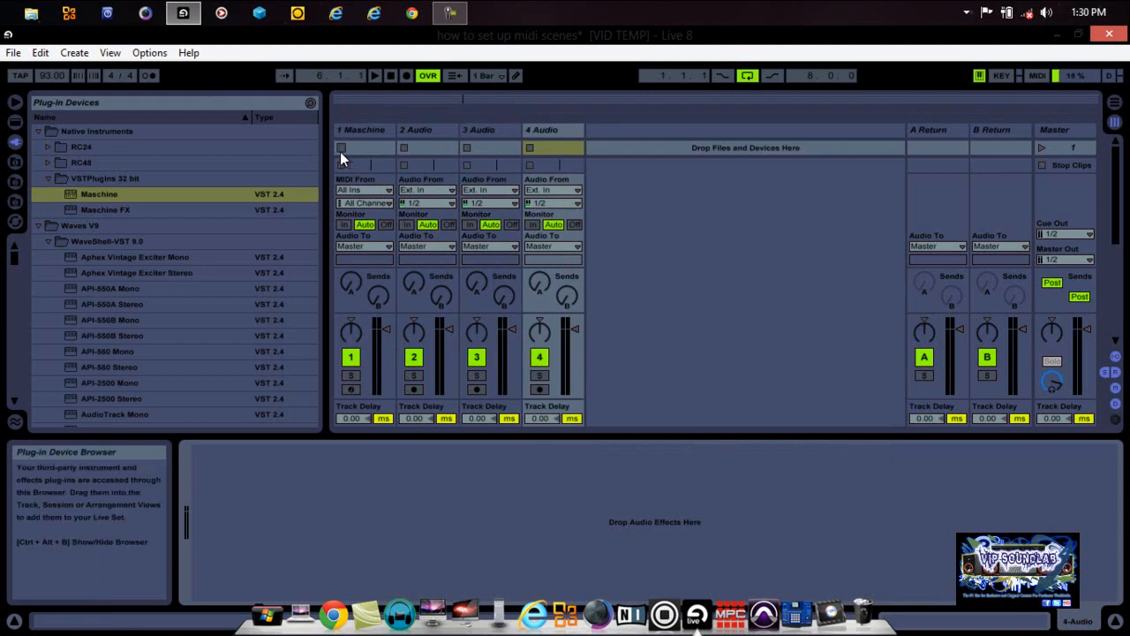
Step: Set the audio input source of the 2 Audio, 3 Audio and 4 Audio tracks to 1-Maschine
{"action": "left_click", "coordinate": [431, 189]}
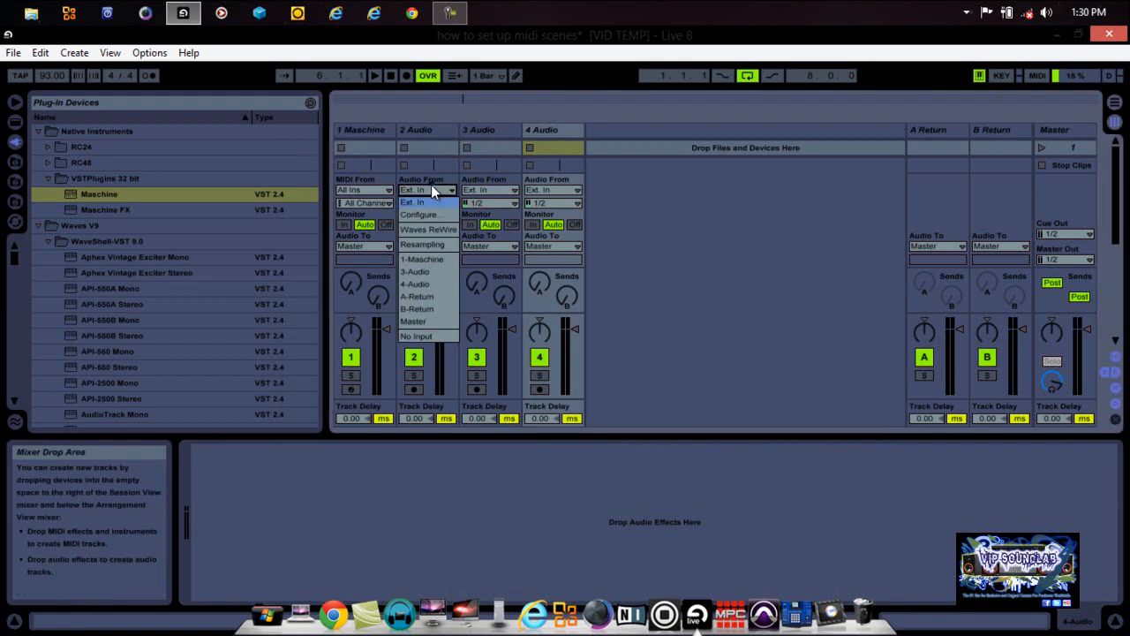
{"action": "left_click", "coordinate": [429, 258]}
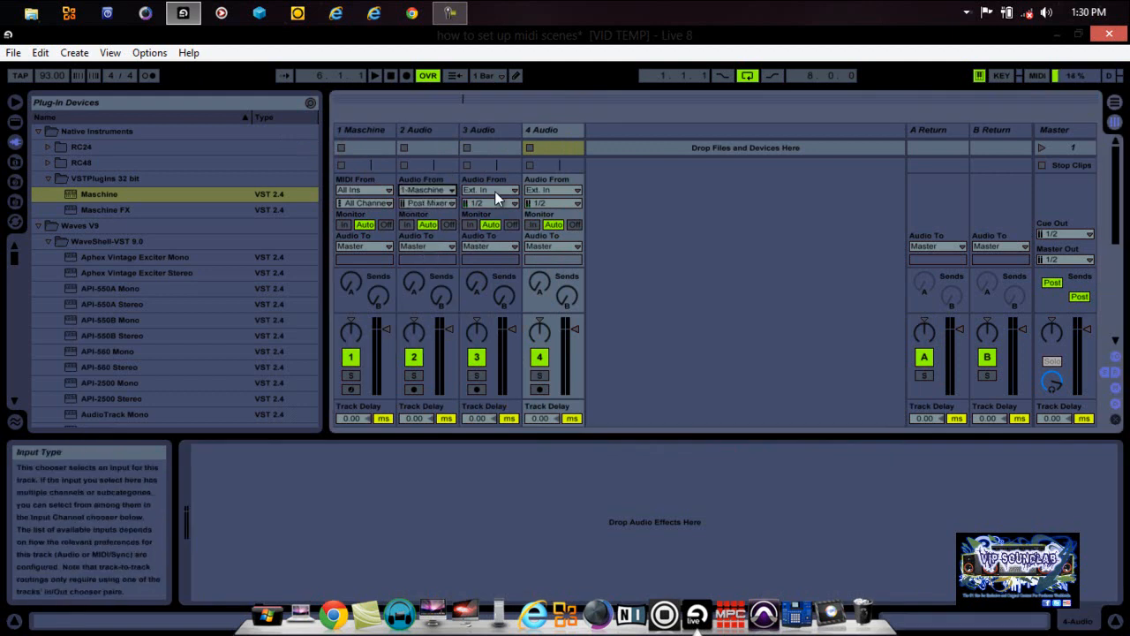
{"action": "left_click", "coordinate": [496, 194]}
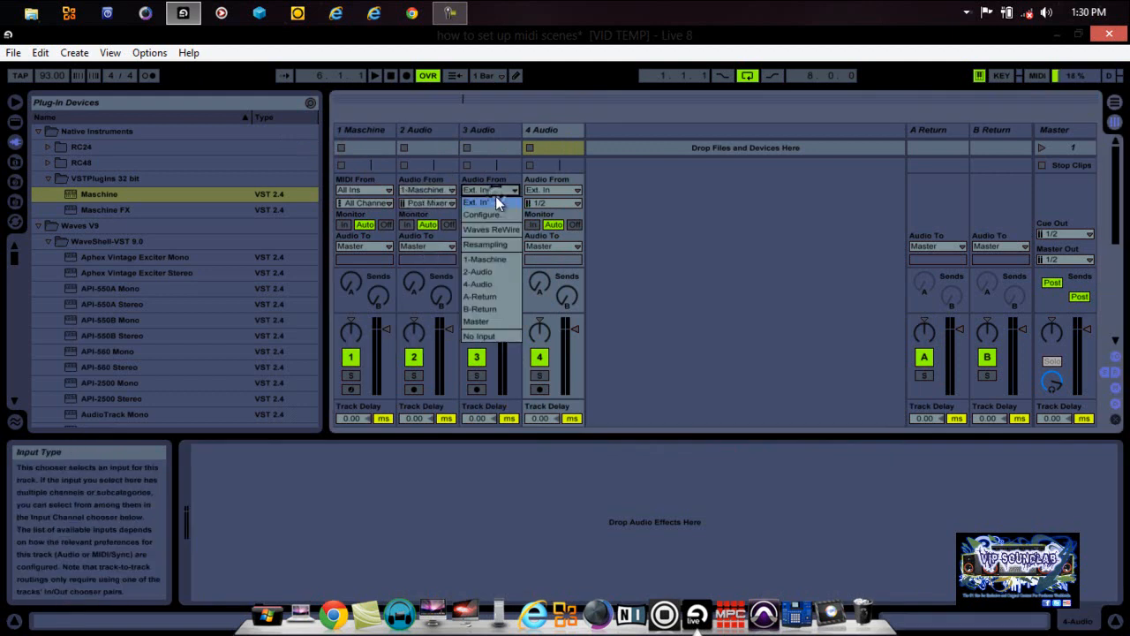
{"action": "left_click", "coordinate": [494, 258]}
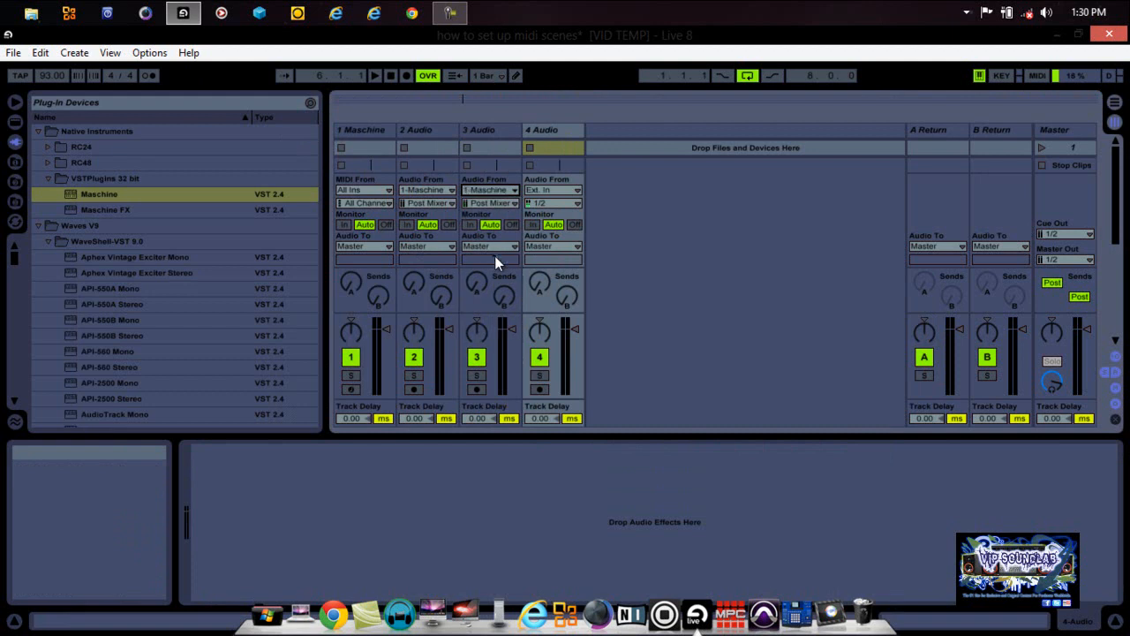
{"action": "left_click", "coordinate": [558, 191]}
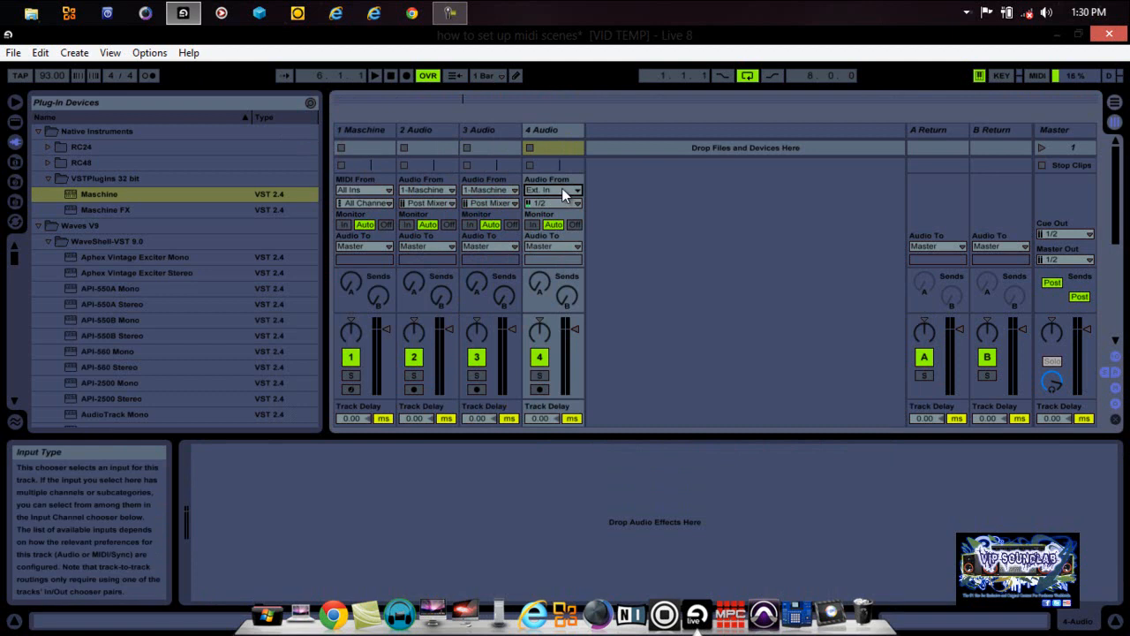
{"action": "left_click", "coordinate": [563, 189]}
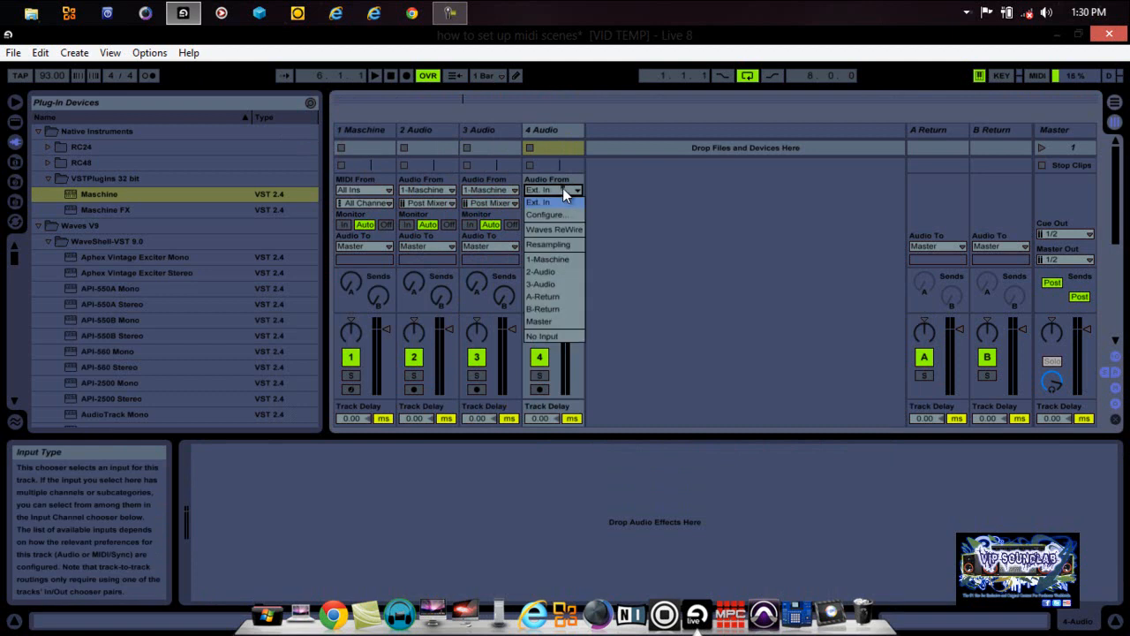
{"action": "left_click", "coordinate": [563, 256]}
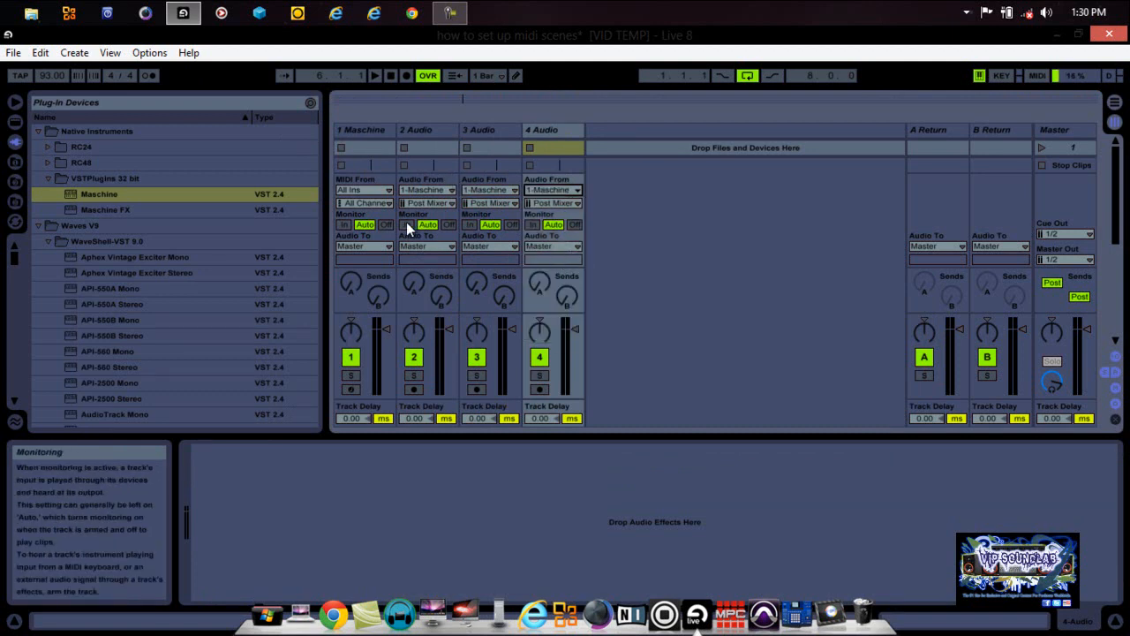
Step: Set the input channels to Maschine's Out 2 for 2 Audio, Out 3 for 3 Audio and Out 4 for 4 Audio
{"action": "left_click", "coordinate": [447, 205]}
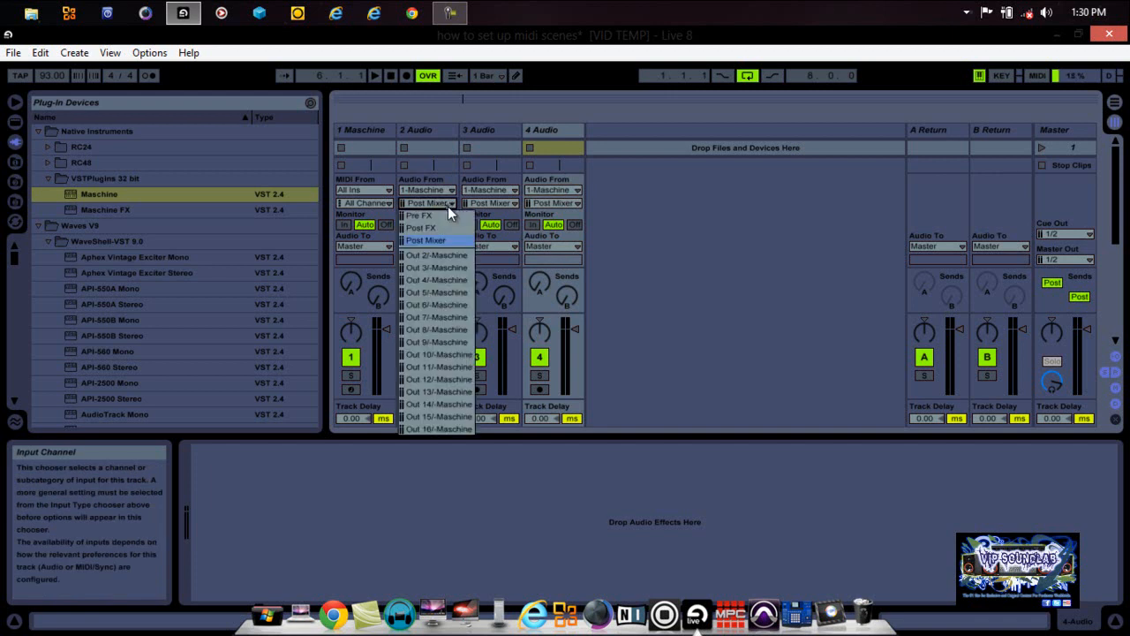
{"action": "left_click", "coordinate": [441, 254]}
{"action": "left_click", "coordinate": [495, 202]}
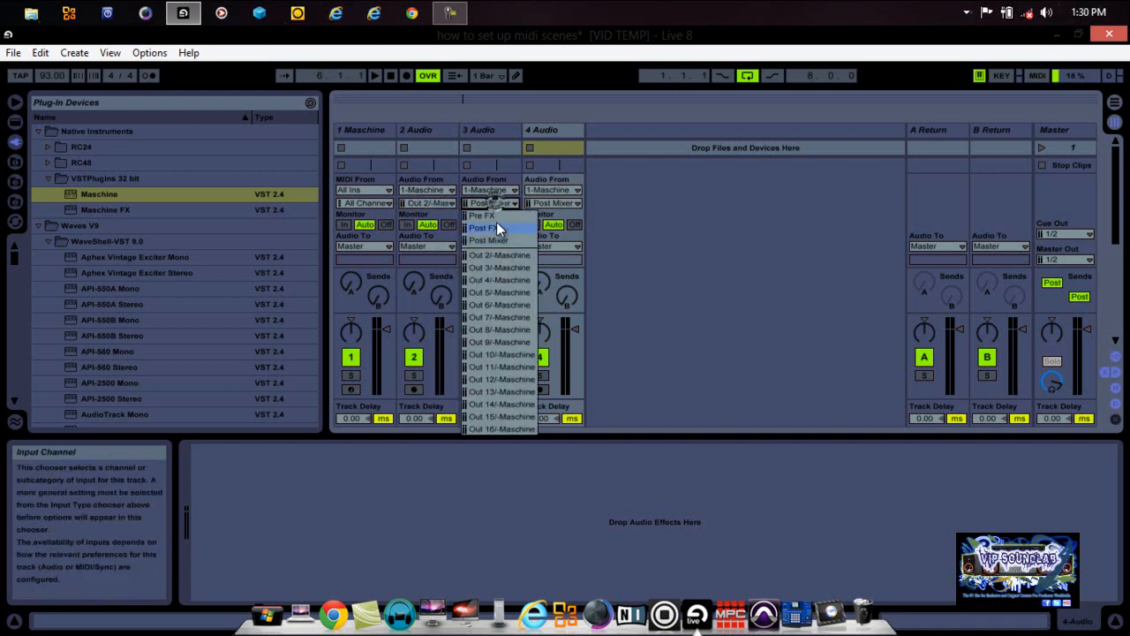
{"action": "left_click", "coordinate": [494, 262]}
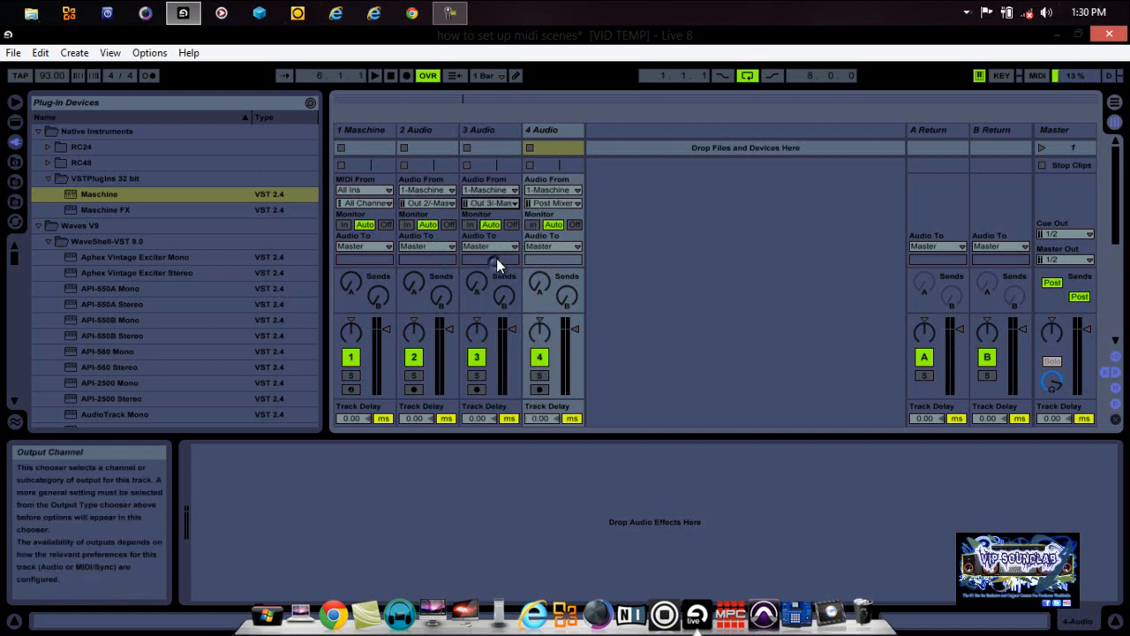
{"action": "left_click", "coordinate": [553, 204]}
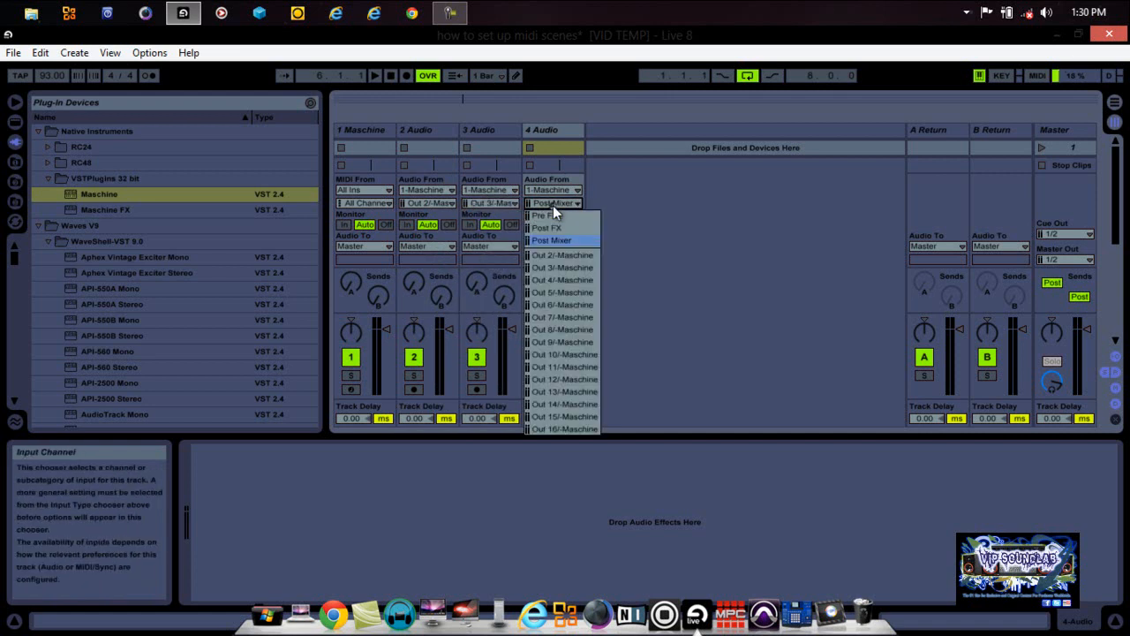
{"action": "left_click", "coordinate": [551, 280]}
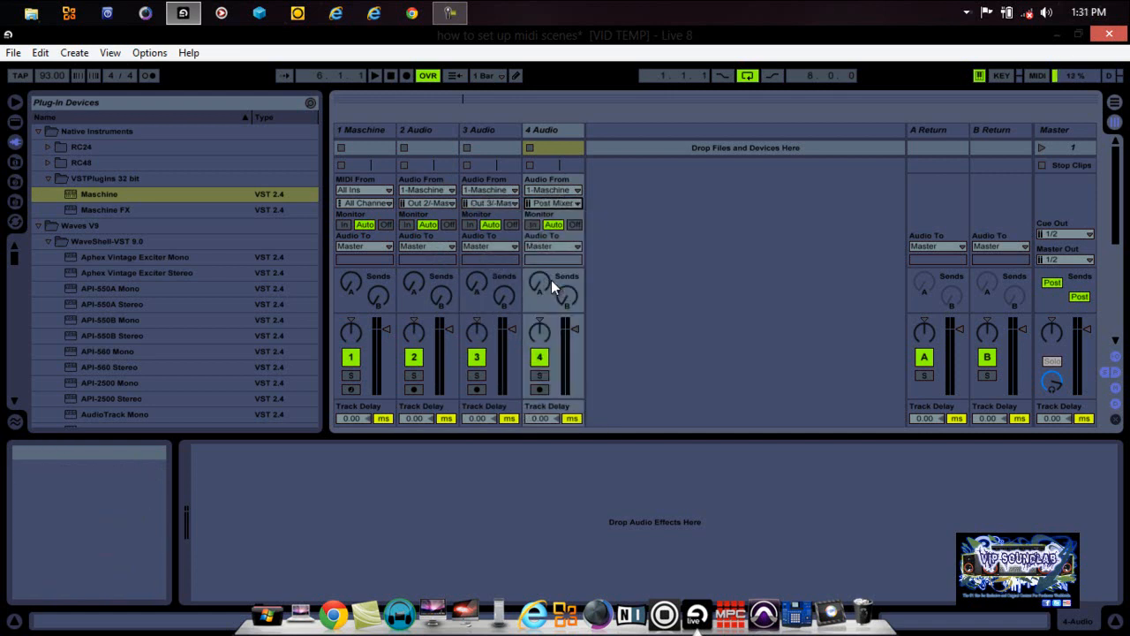
Step: Arm all three audio tracks for recording and switch to Arrangement View
{"action": "left_click", "coordinate": [418, 389]}
{"action": "left_click", "coordinate": [475, 388]}
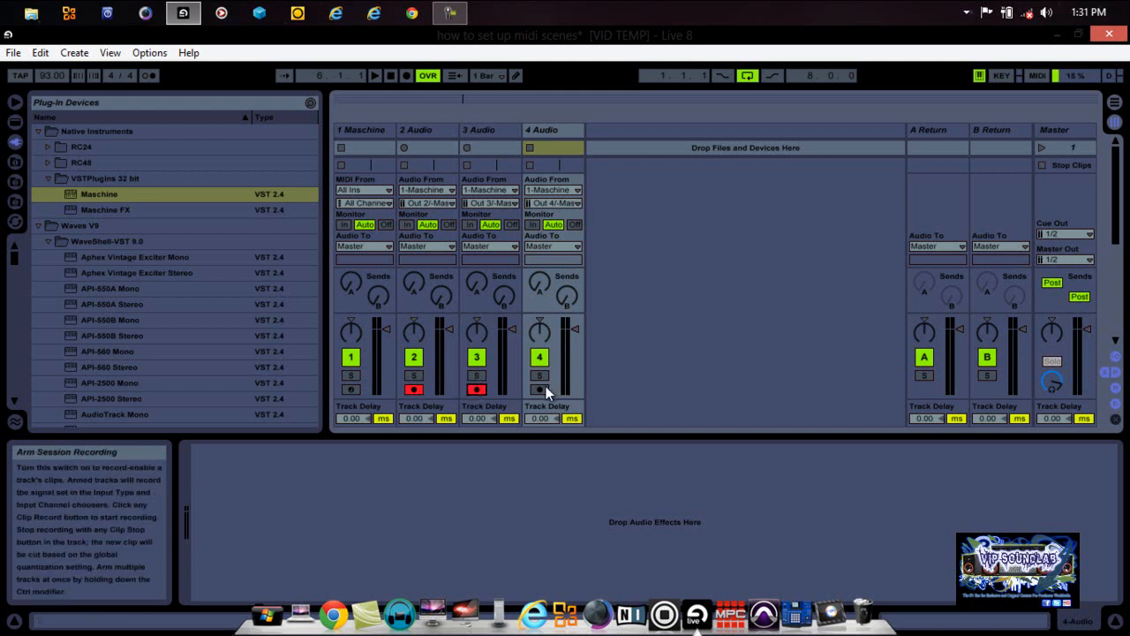
{"action": "left_click", "coordinate": [540, 389]}
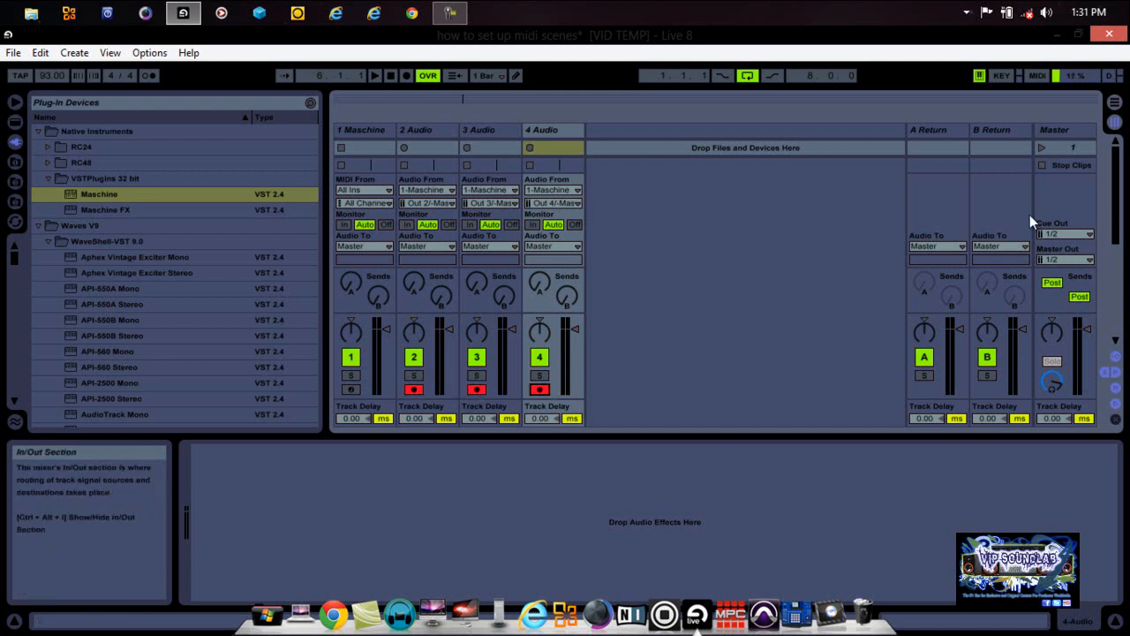
{"action": "left_click", "coordinate": [1115, 102]}
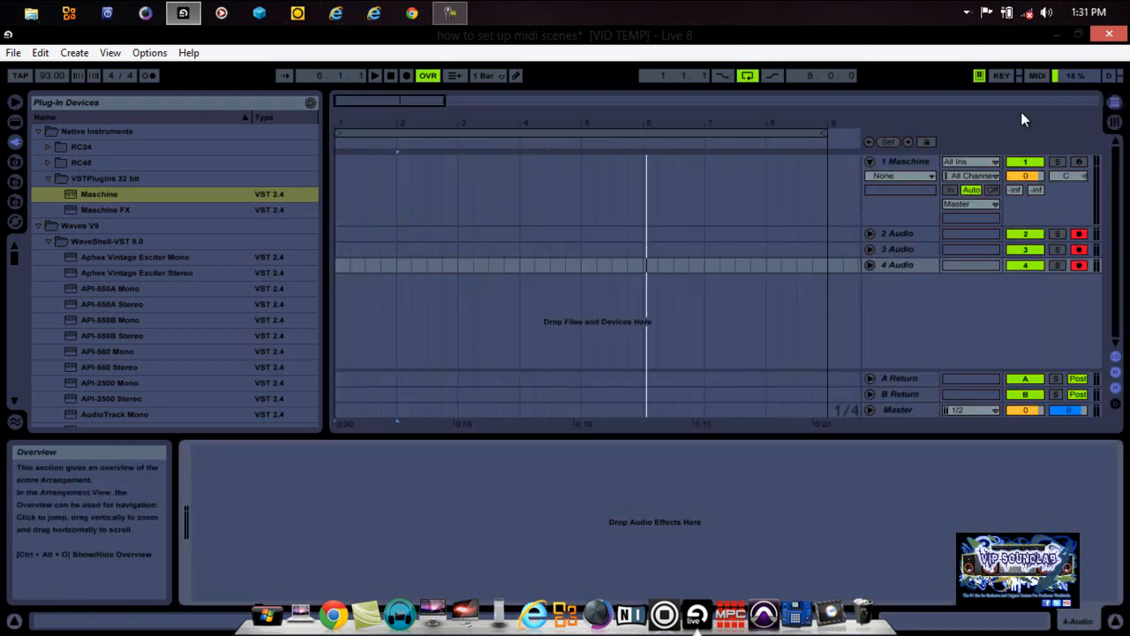
Step: Open the Maschine plug-in window and apply the Sounds to MIDI Channels batch mapping to the 808 Kit NV group
{"action": "left_click", "coordinate": [911, 157]}
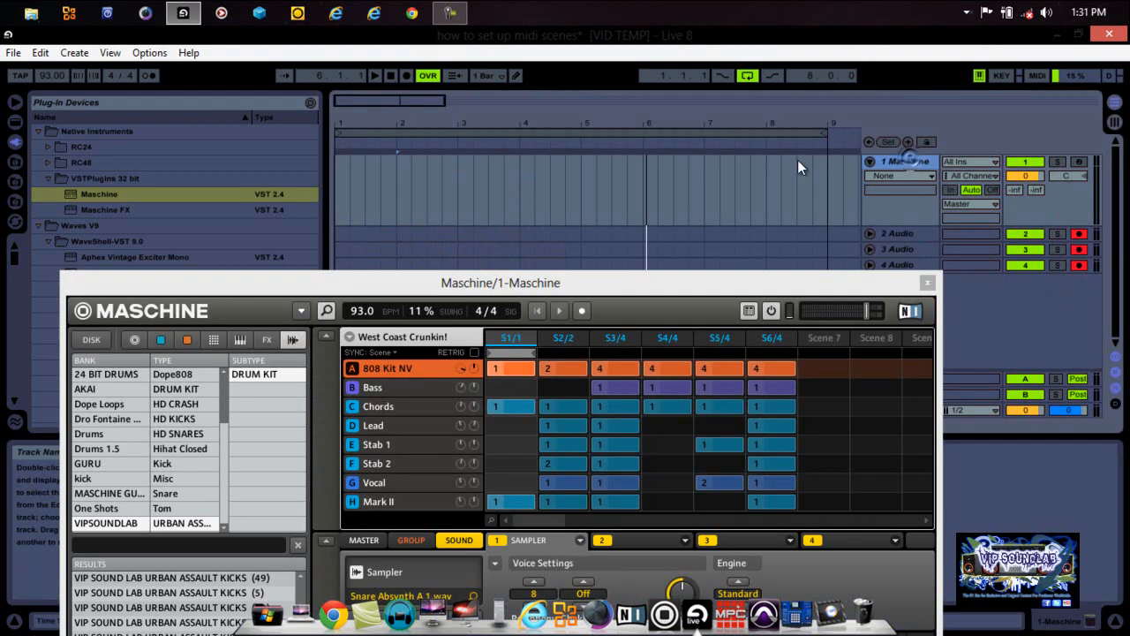
{"action": "left_click_drag", "start_coordinate": [680, 278], "coordinate": [672, 32]}
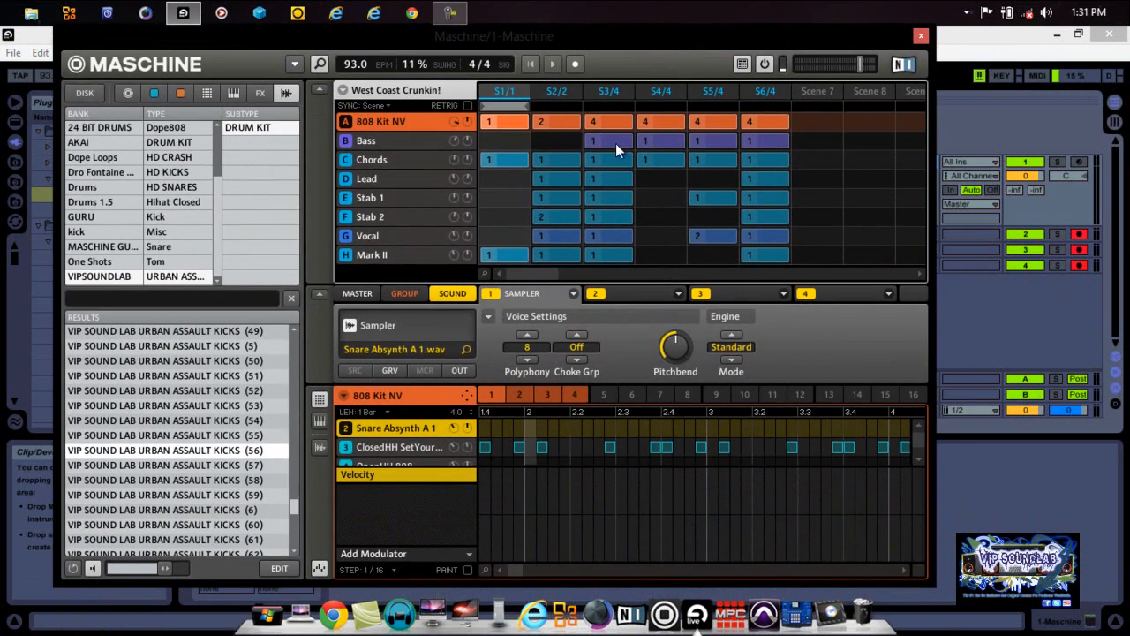
{"action": "left_click", "coordinate": [340, 396]}
{"action": "left_click", "coordinate": [419, 336]}
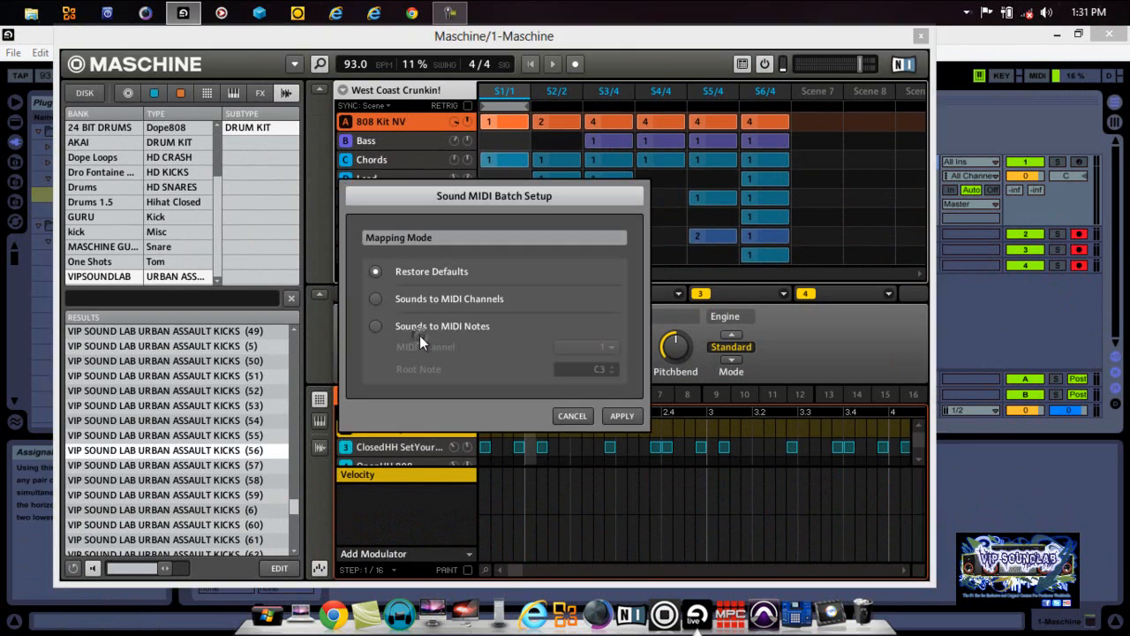
{"action": "left_click", "coordinate": [376, 300]}
{"action": "left_click", "coordinate": [621, 416]}
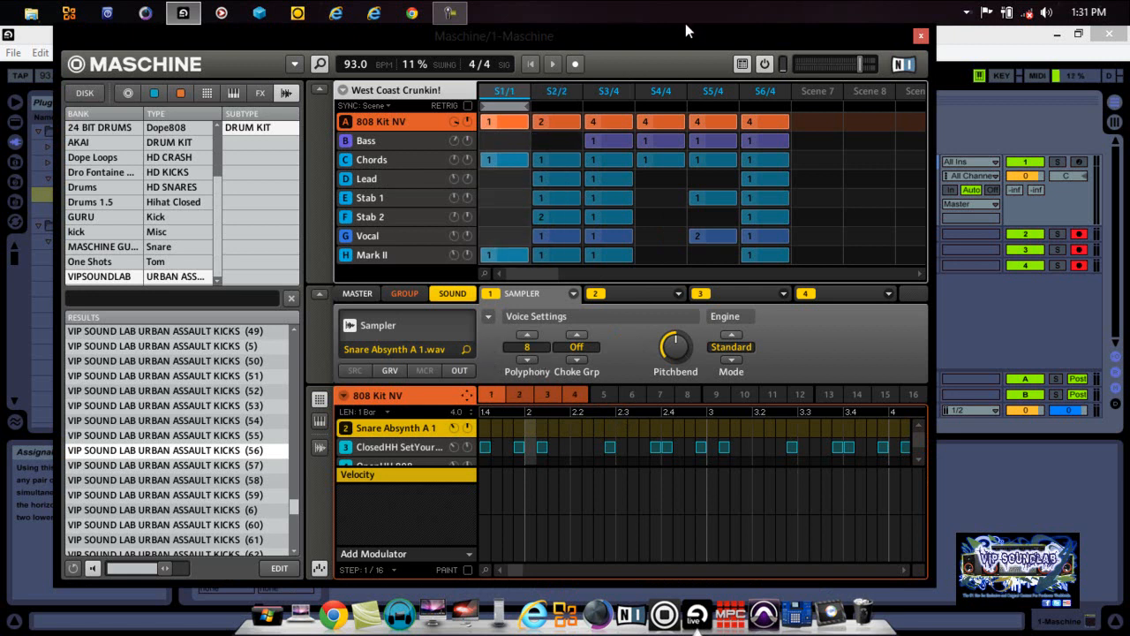
Step: Collapse Maschine's arranger to reveal more sounds and route the ClosedHH sound's main output to Out 2
{"action": "left_click_drag", "start_coordinate": [685, 28], "coordinate": [610, 50]}
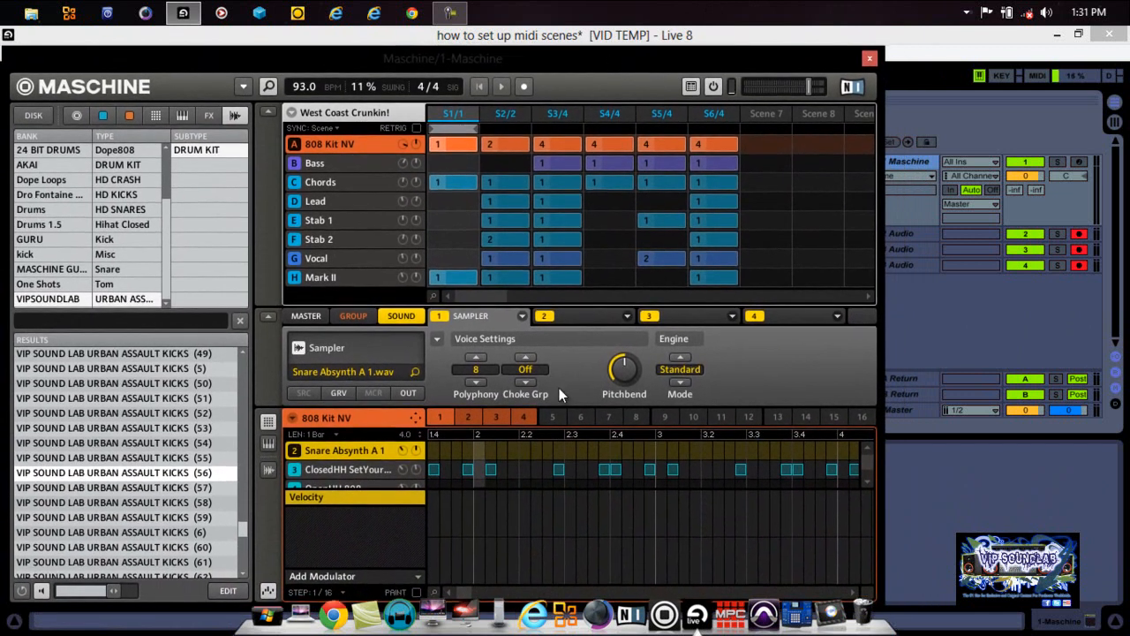
{"action": "left_click", "coordinate": [268, 113]}
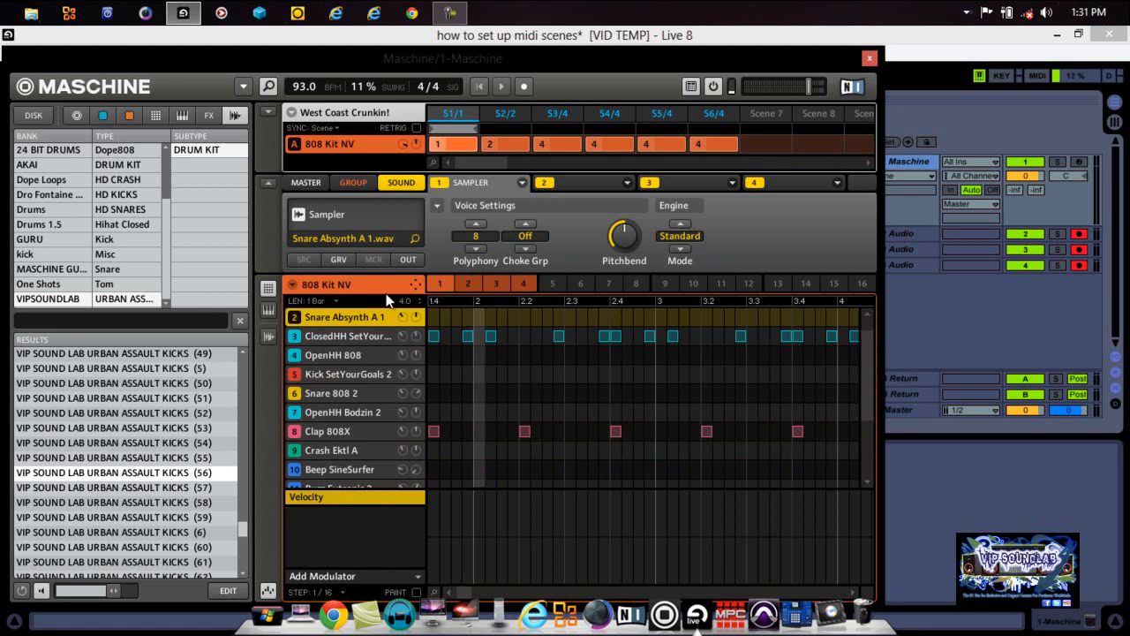
{"action": "left_click", "coordinate": [383, 335]}
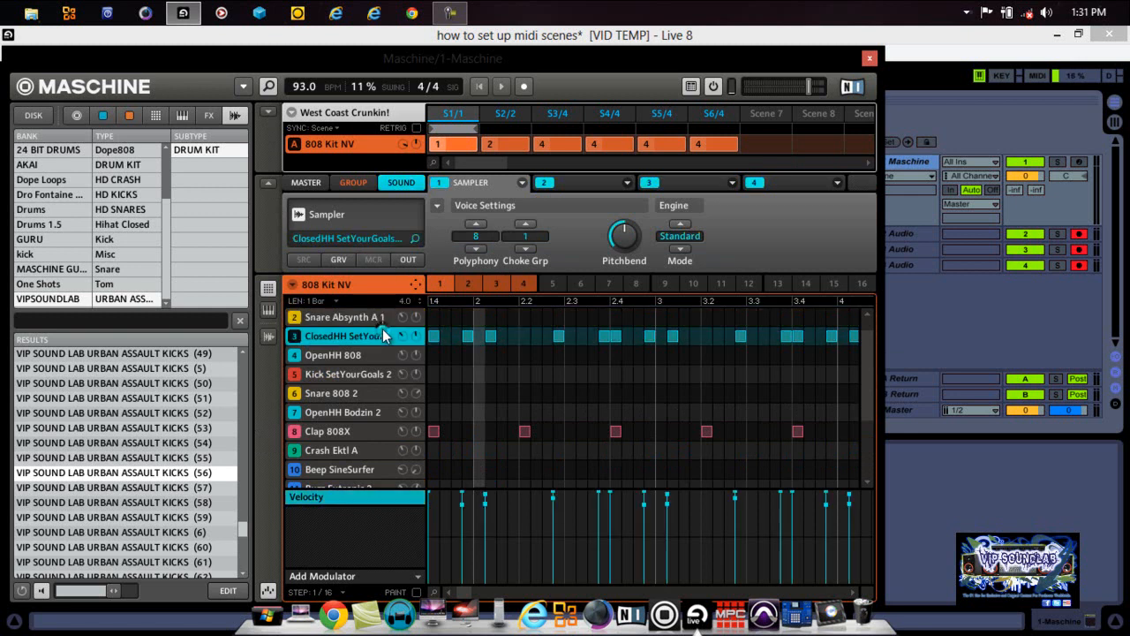
{"action": "left_click", "coordinate": [407, 260]}
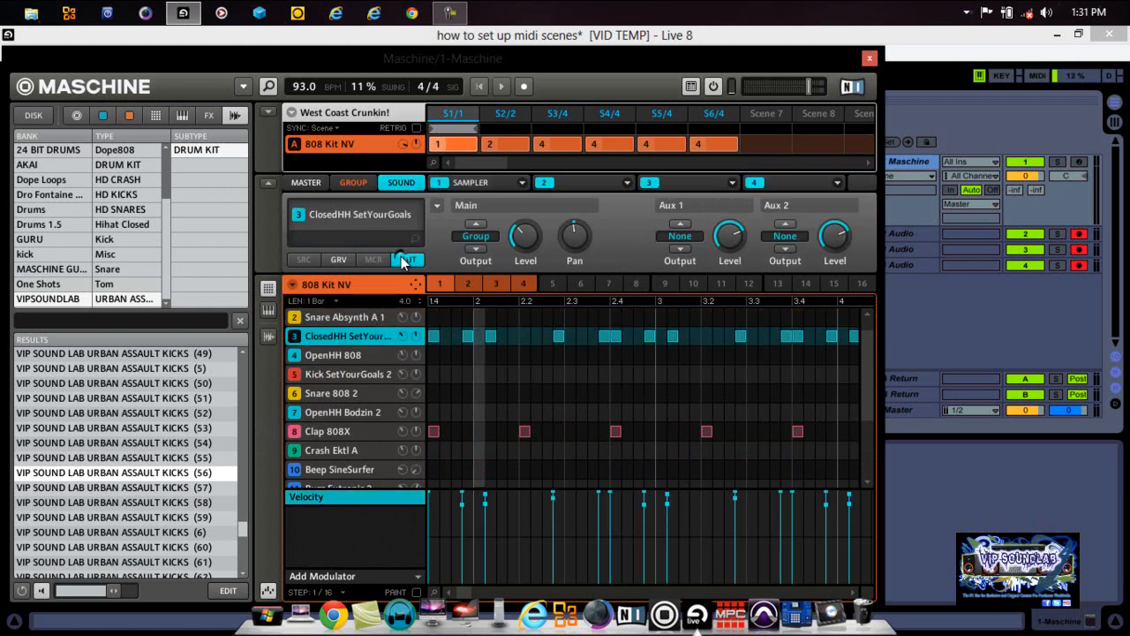
{"action": "left_click", "coordinate": [468, 235]}
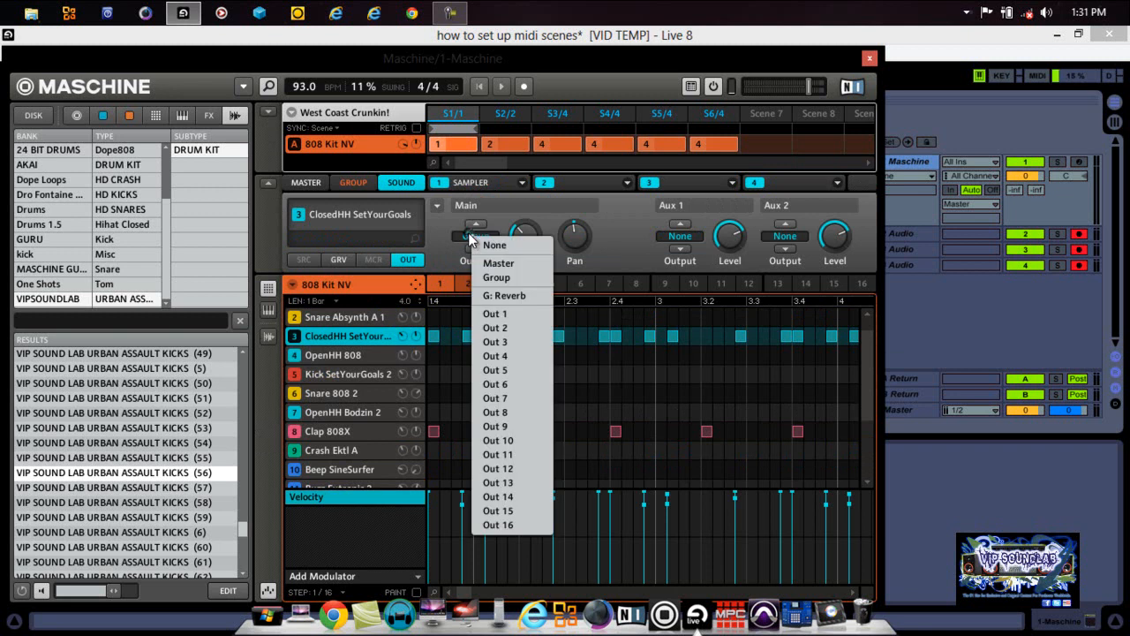
{"action": "left_click", "coordinate": [504, 328]}
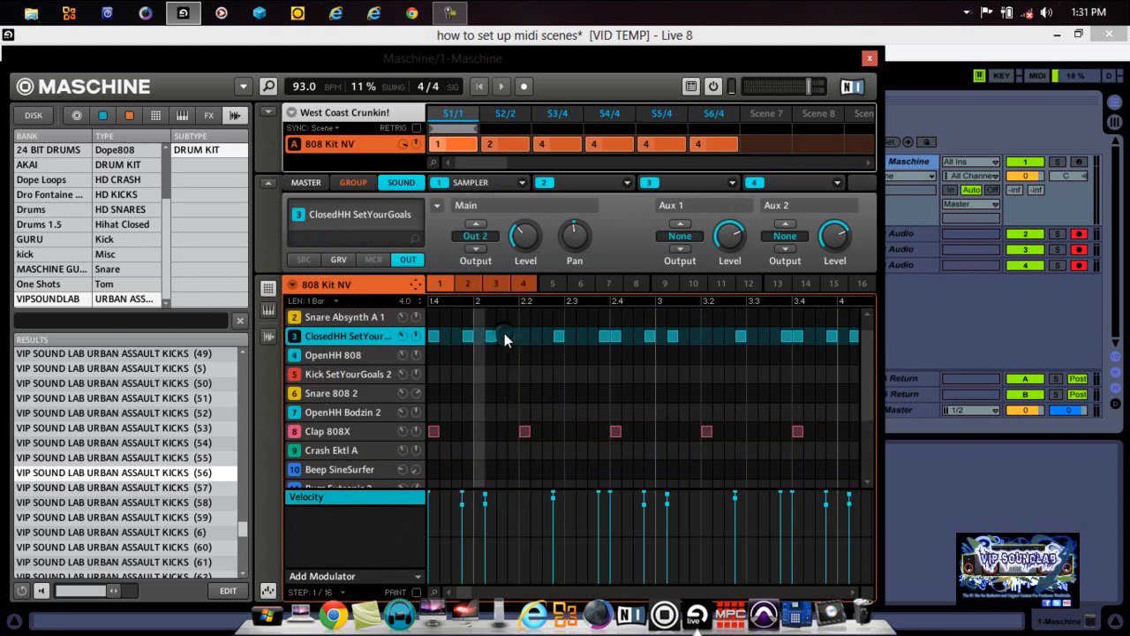
Step: Route the Clap 808X sound's main output to Out 3
{"action": "left_click", "coordinate": [382, 431]}
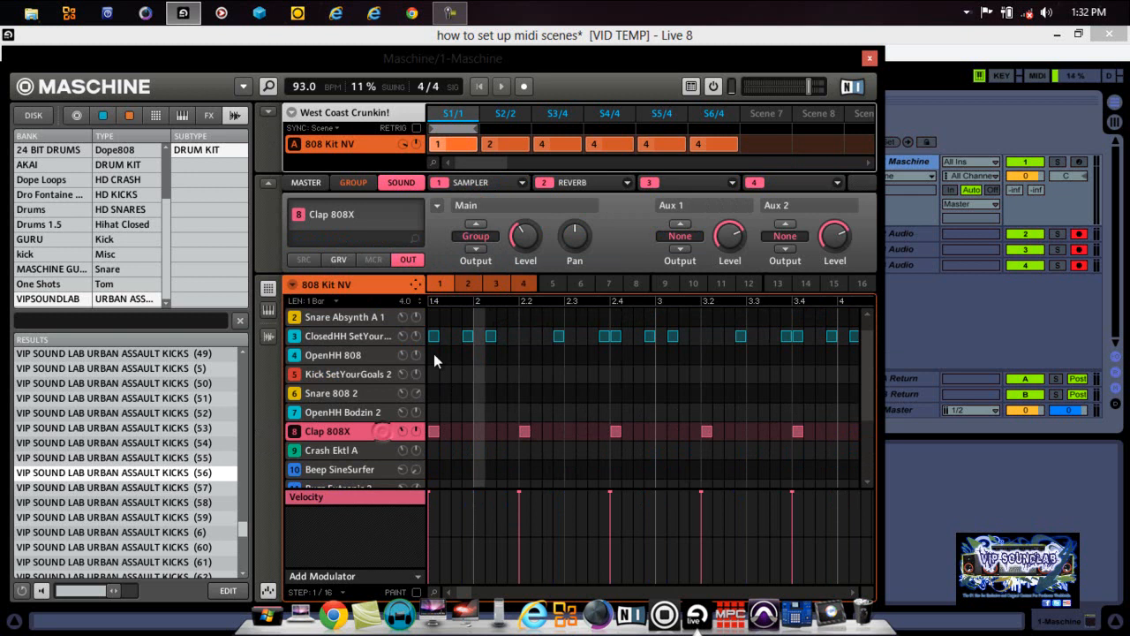
{"action": "left_click", "coordinate": [477, 235]}
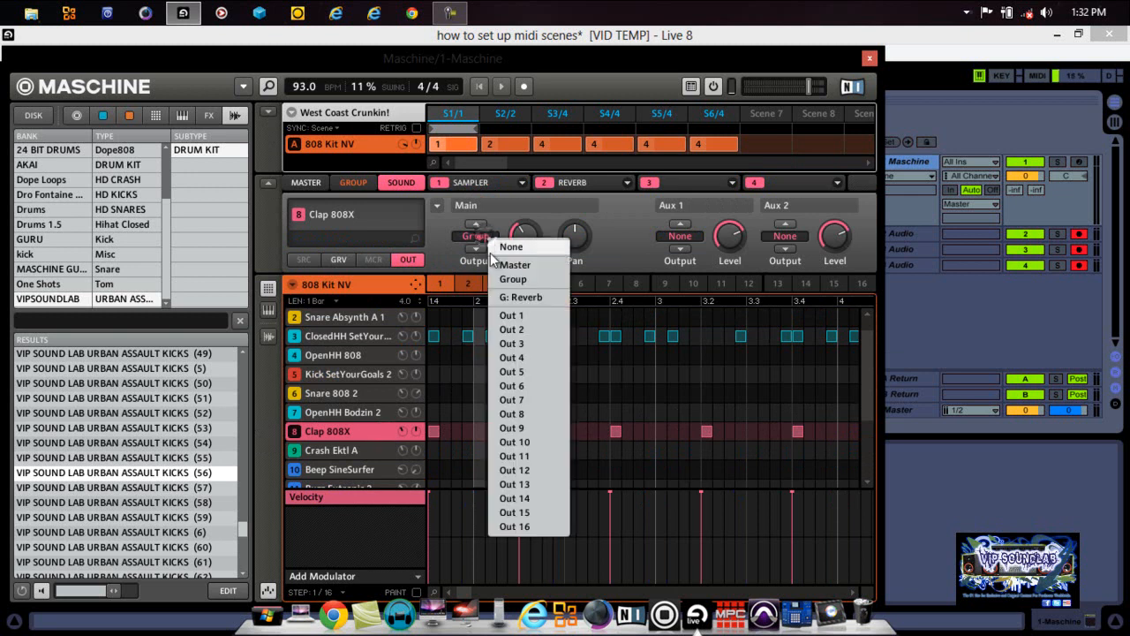
{"action": "left_click", "coordinate": [517, 347]}
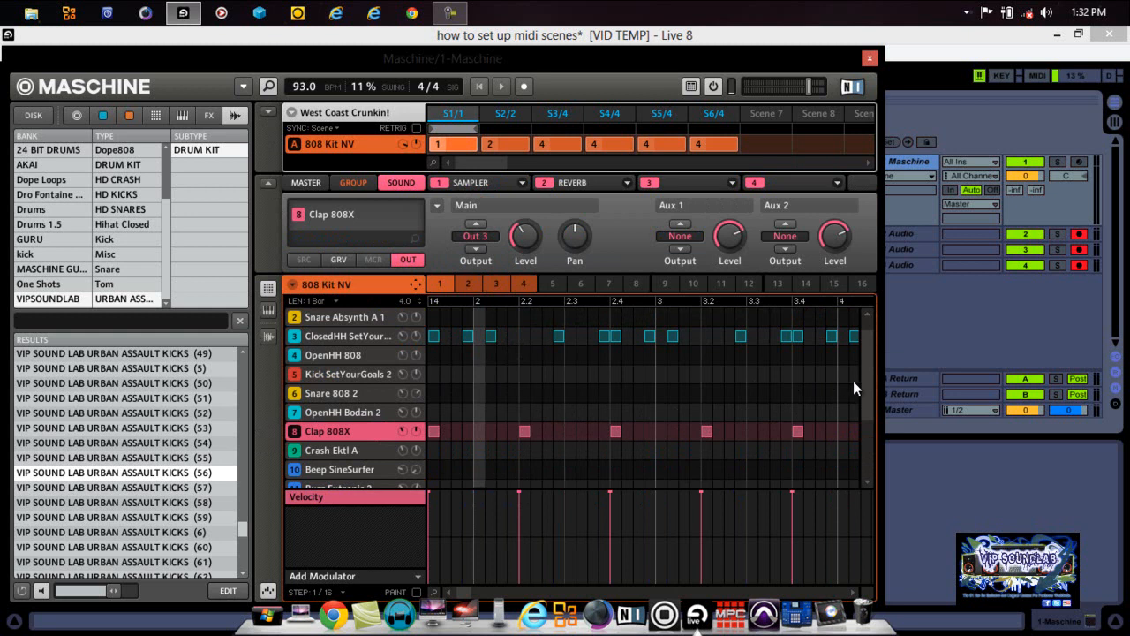
Step: Route the Shaker 808X sound's main output to Out 4
{"action": "left_click_drag", "start_coordinate": [869, 396], "coordinate": [872, 452]}
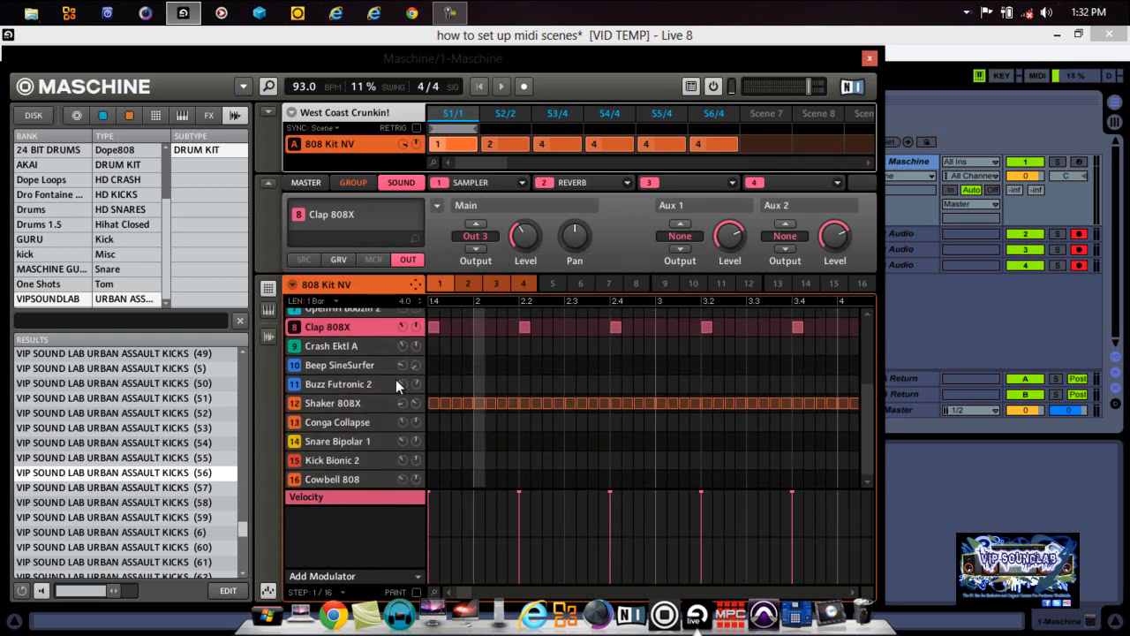
{"action": "left_click", "coordinate": [384, 402]}
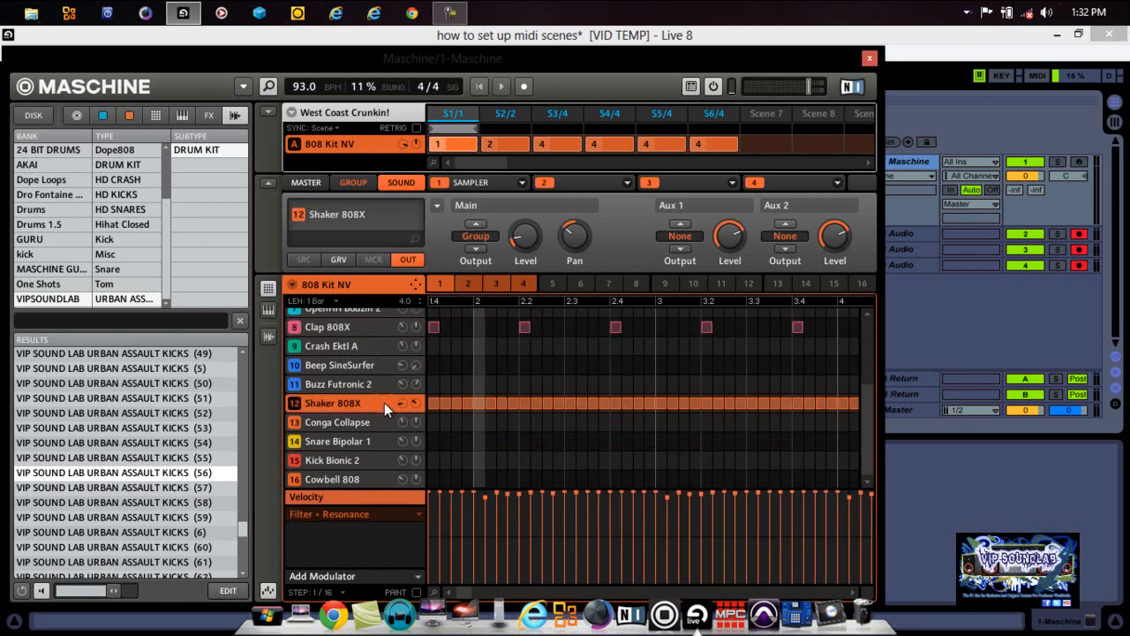
{"action": "left_click", "coordinate": [477, 235]}
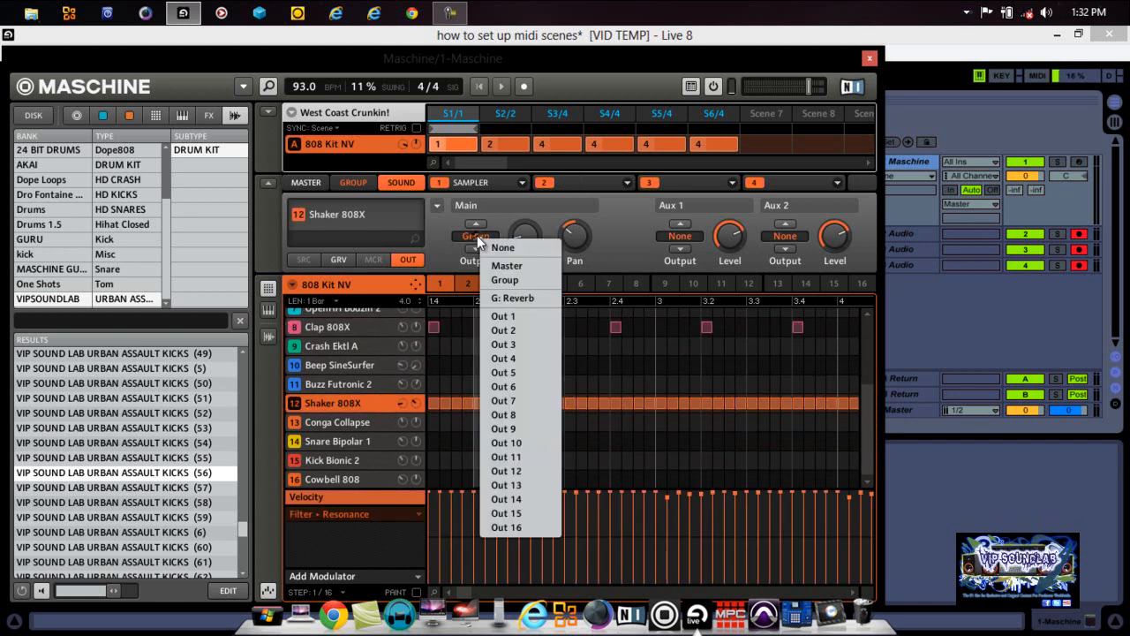
{"action": "left_click", "coordinate": [504, 361]}
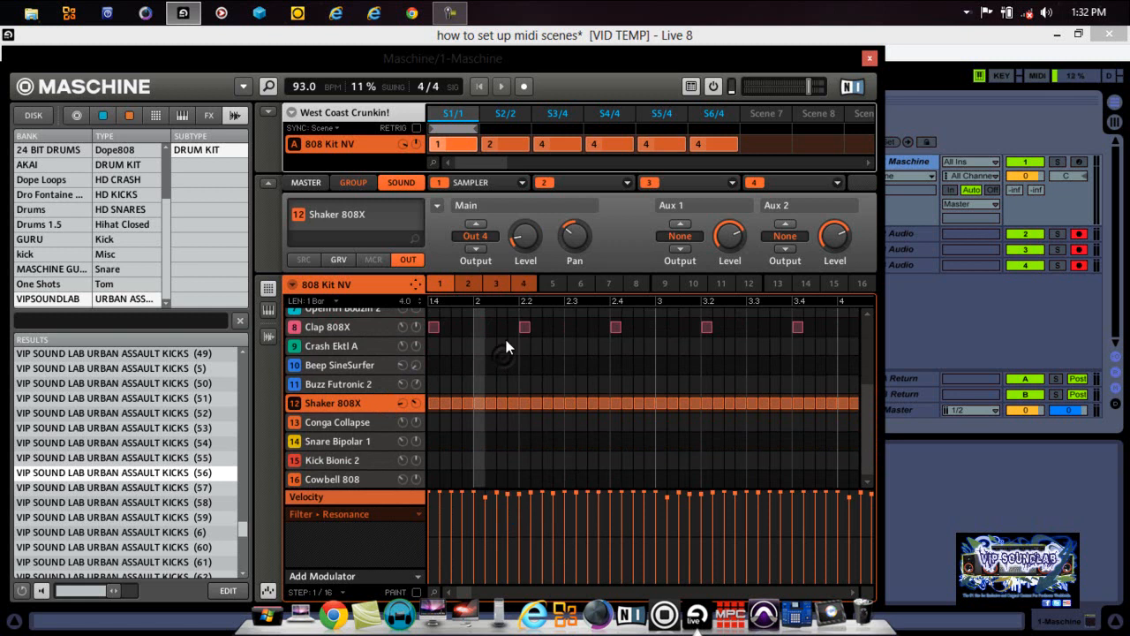
Step: Close the Maschine window, start recording its outputs onto the three armed audio tracks, and unfold the 2, 3 and 4 Audio tracks
{"action": "left_click", "coordinate": [870, 59]}
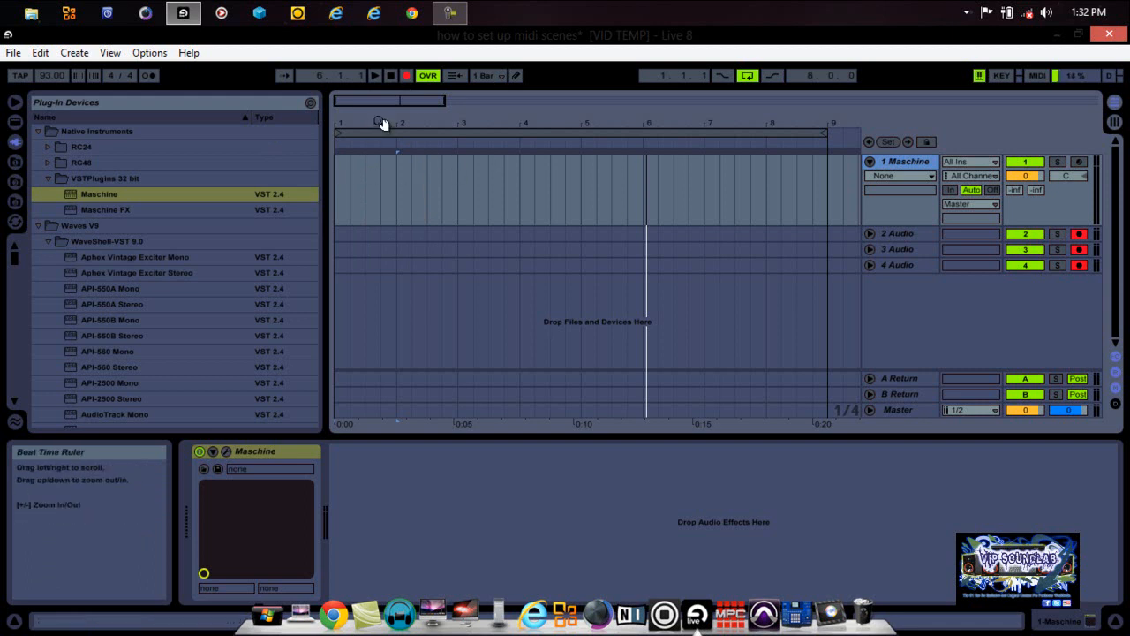
{"action": "left_click", "coordinate": [377, 78]}
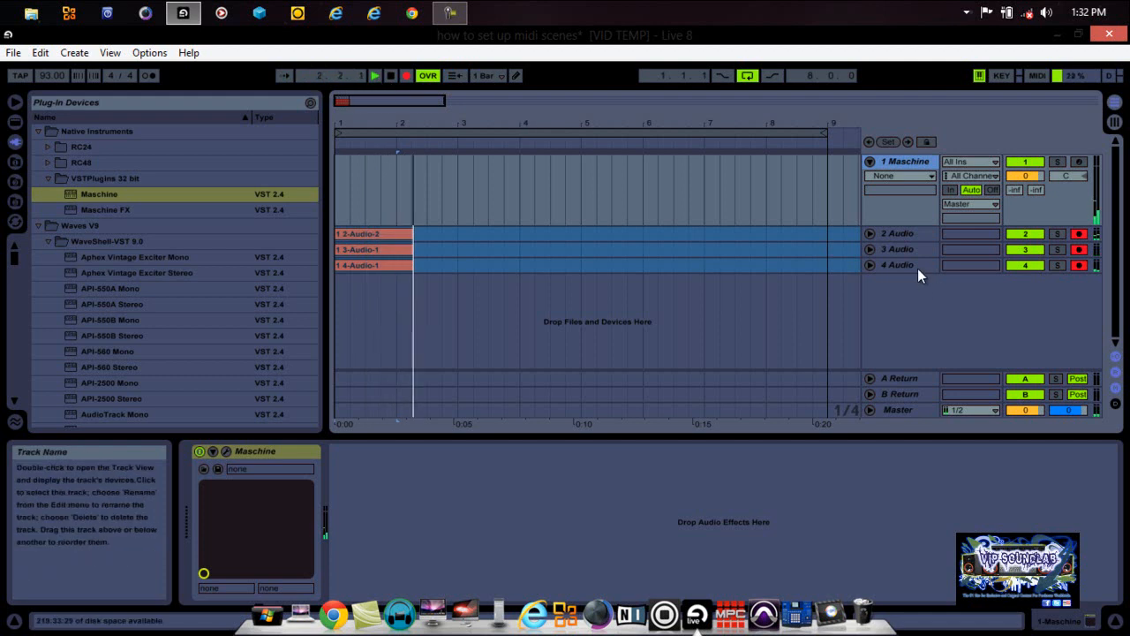
{"action": "left_click_drag", "start_coordinate": [920, 270], "coordinate": [918, 315]}
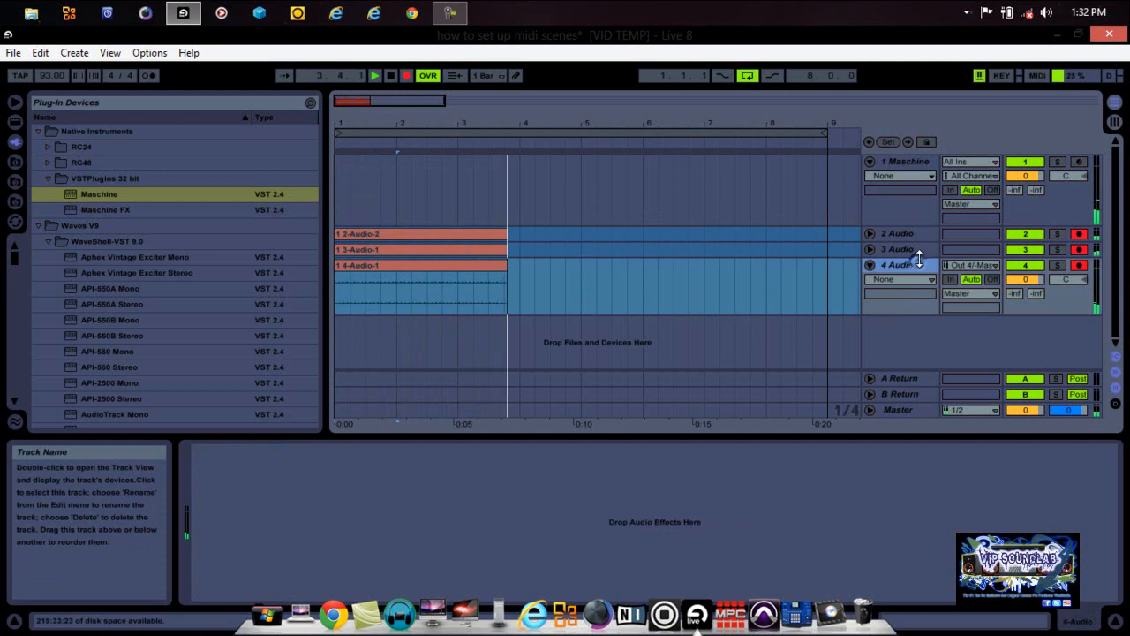
{"action": "left_click_drag", "start_coordinate": [919, 258], "coordinate": [916, 287]}
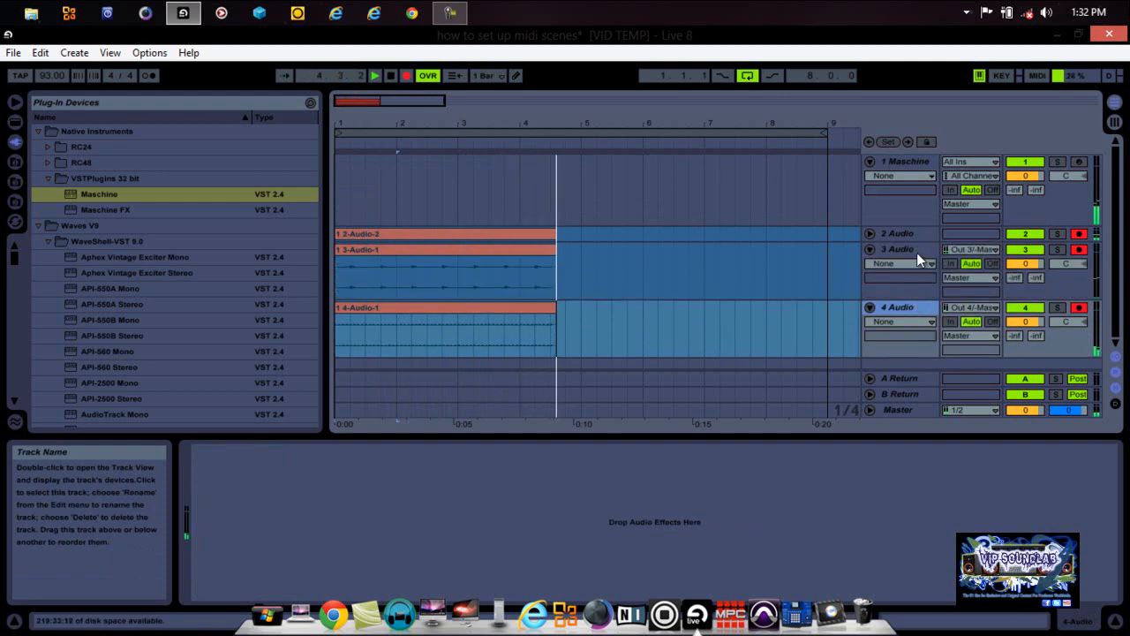
{"action": "left_click_drag", "start_coordinate": [917, 242], "coordinate": [922, 269]}
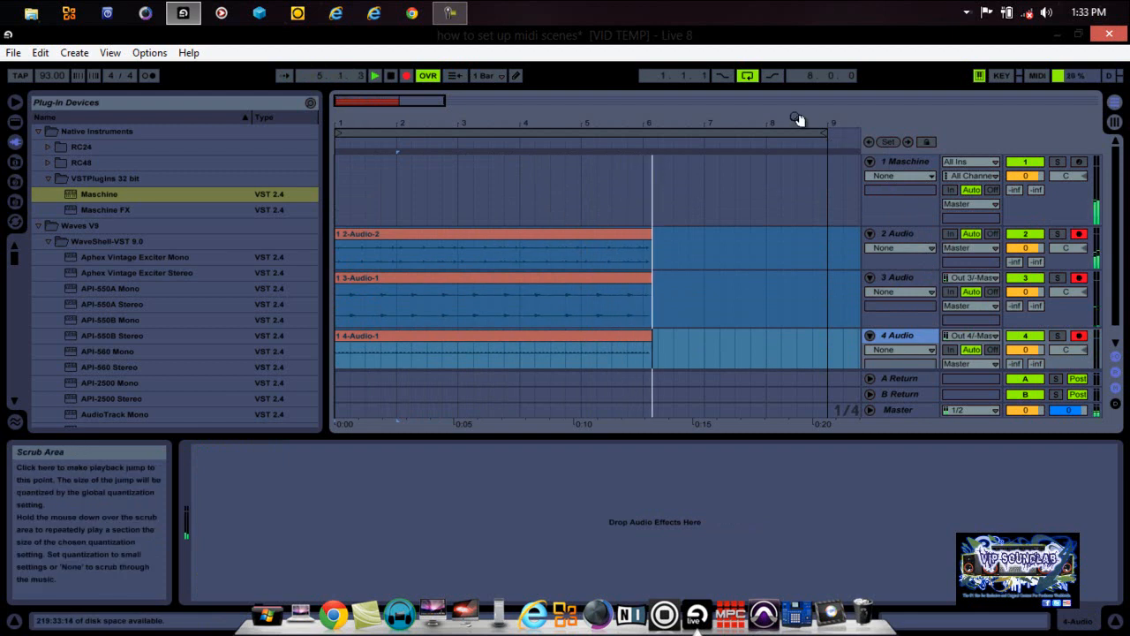
Step: Turn off the arrangement loop while the audio tracks are recording
{"action": "left_click", "coordinate": [748, 76]}
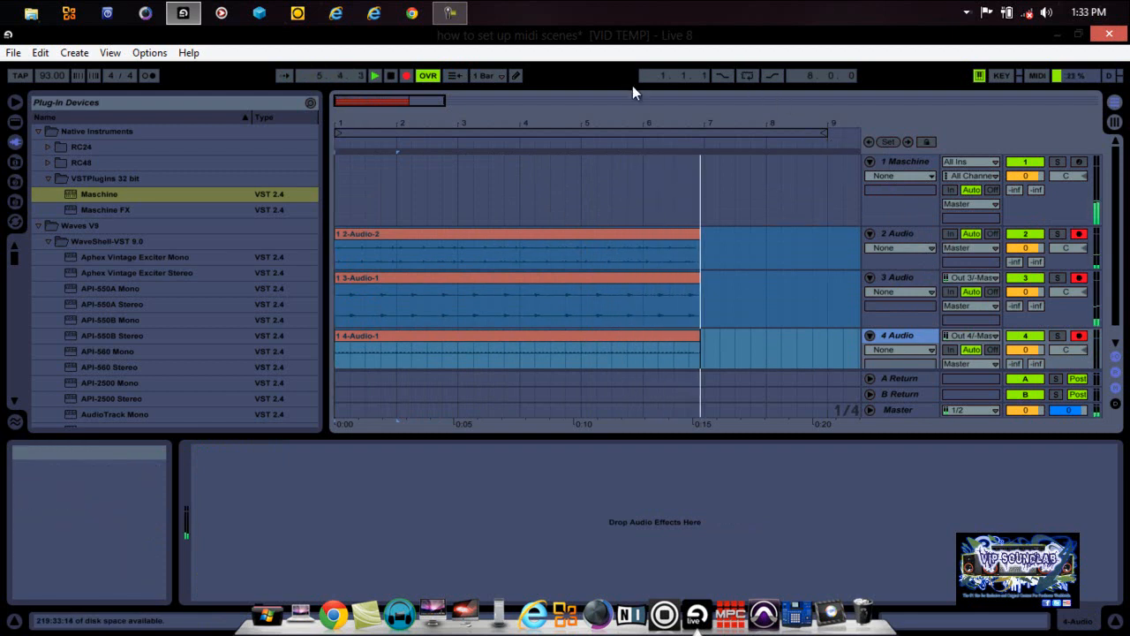
{"action": "left_click", "coordinate": [630, 111]}
{"action": "left_click_drag", "start_coordinate": [629, 115], "coordinate": [629, 111]}
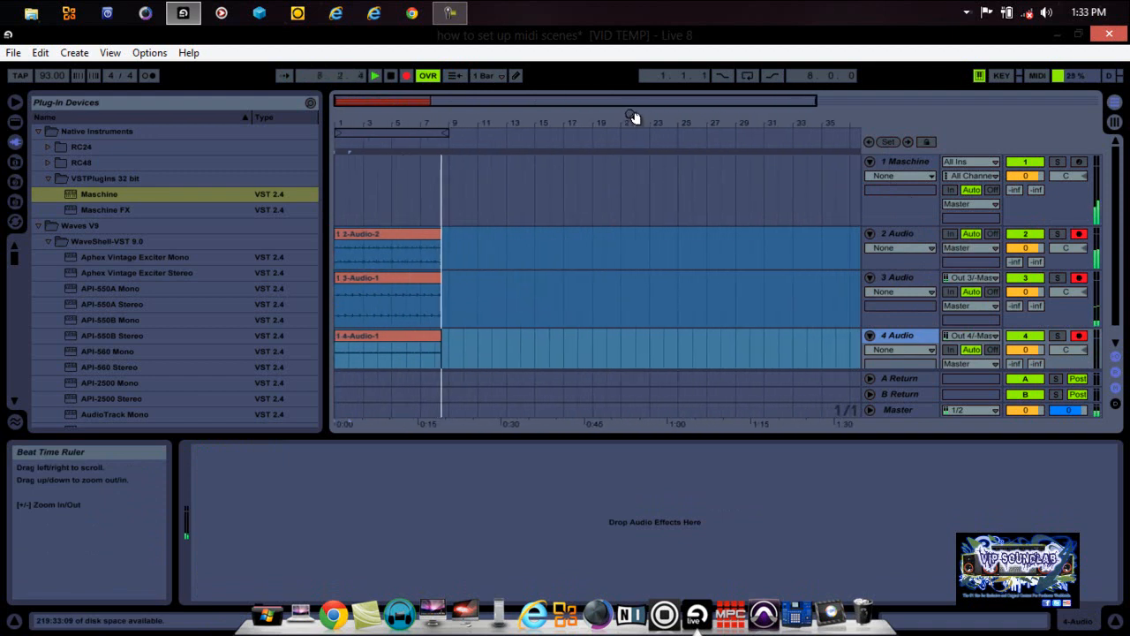
Step: Reopen the Maschine plug-in window from the 1 Maschine track and move it down to uncover the arrangement timeline
{"action": "left_click_drag", "start_coordinate": [912, 160], "coordinate": [652, 248]}
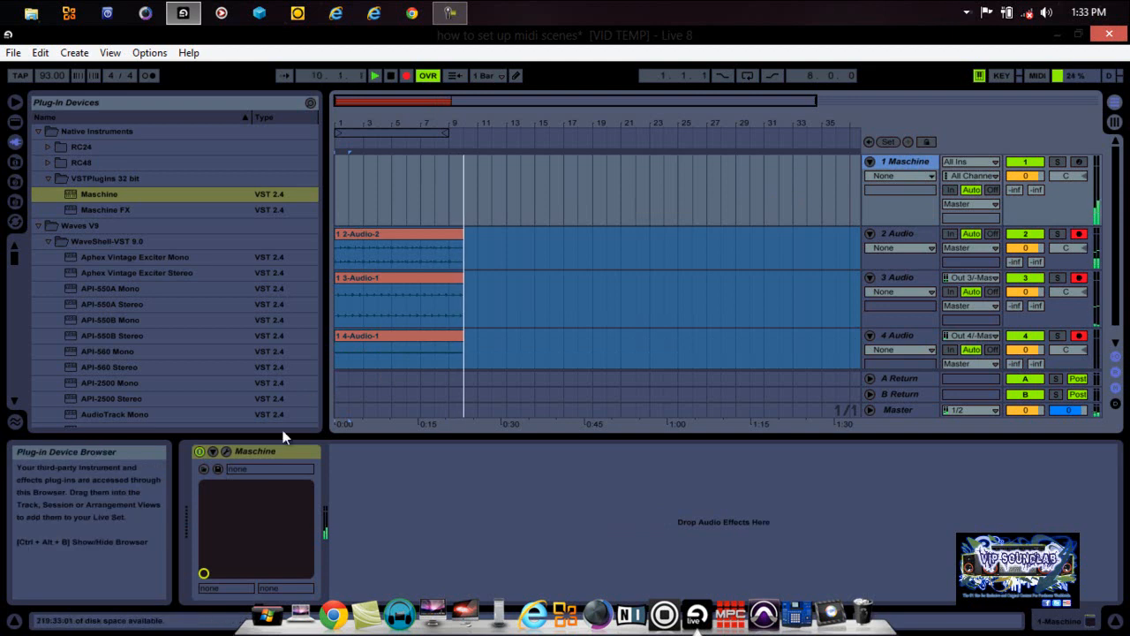
{"action": "left_click", "coordinate": [230, 451]}
{"action": "left_click", "coordinate": [227, 450]}
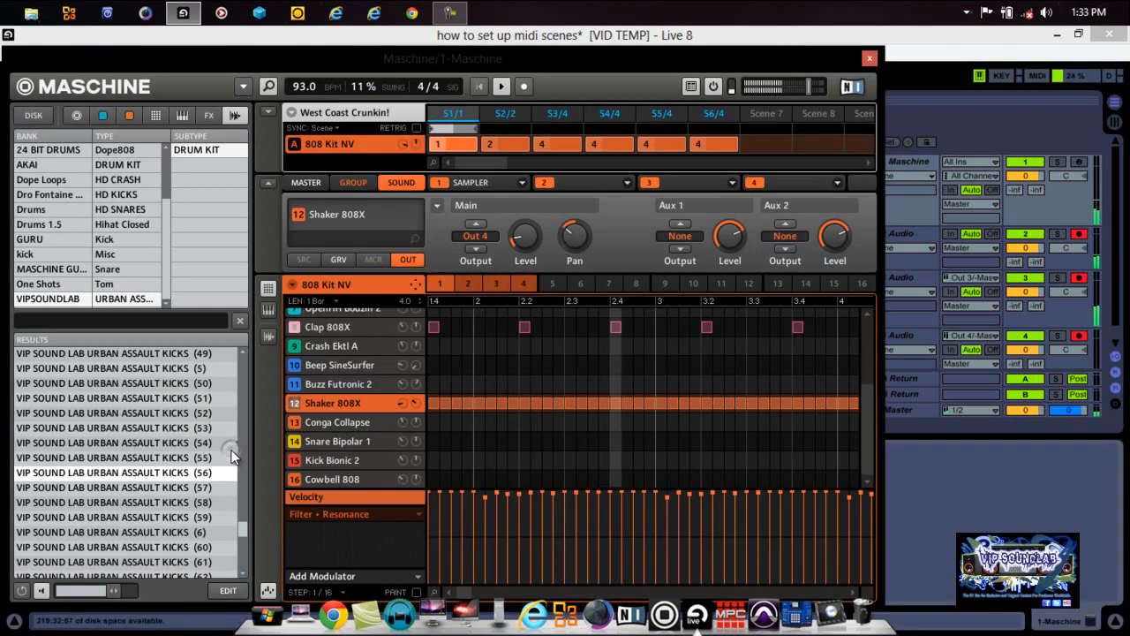
{"action": "left_click_drag", "start_coordinate": [561, 60], "coordinate": [597, 334]}
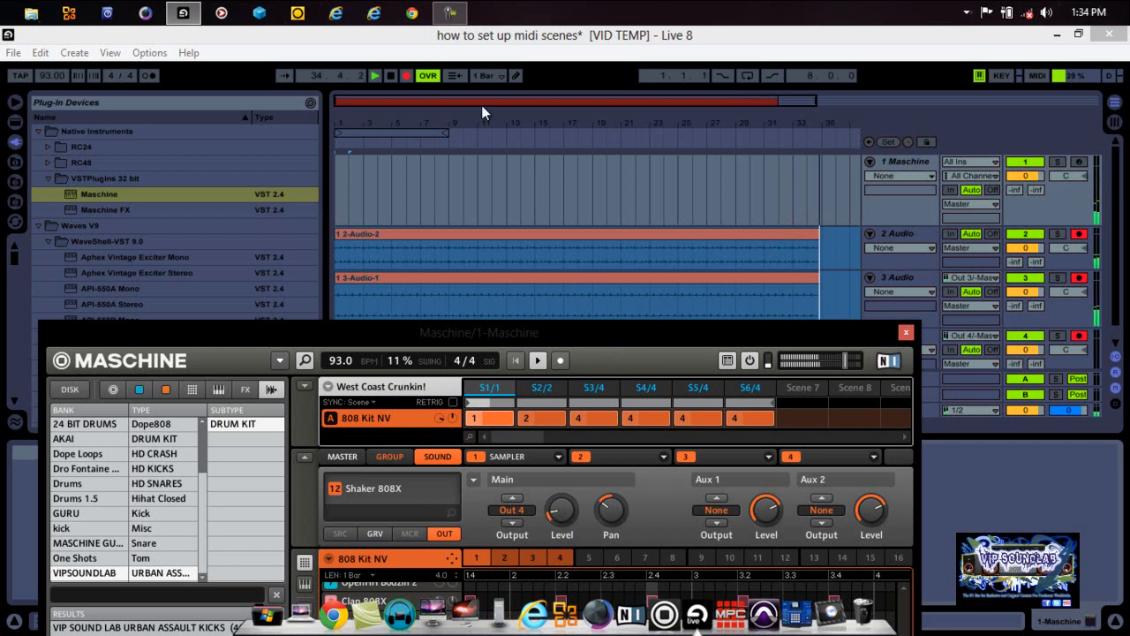
Step: Stop the recording and playback, and close the Maschine plug-in window
{"action": "left_click_drag", "start_coordinate": [472, 123], "coordinate": [475, 126]}
{"action": "left_click", "coordinate": [405, 76]}
{"action": "key", "text": "space"}
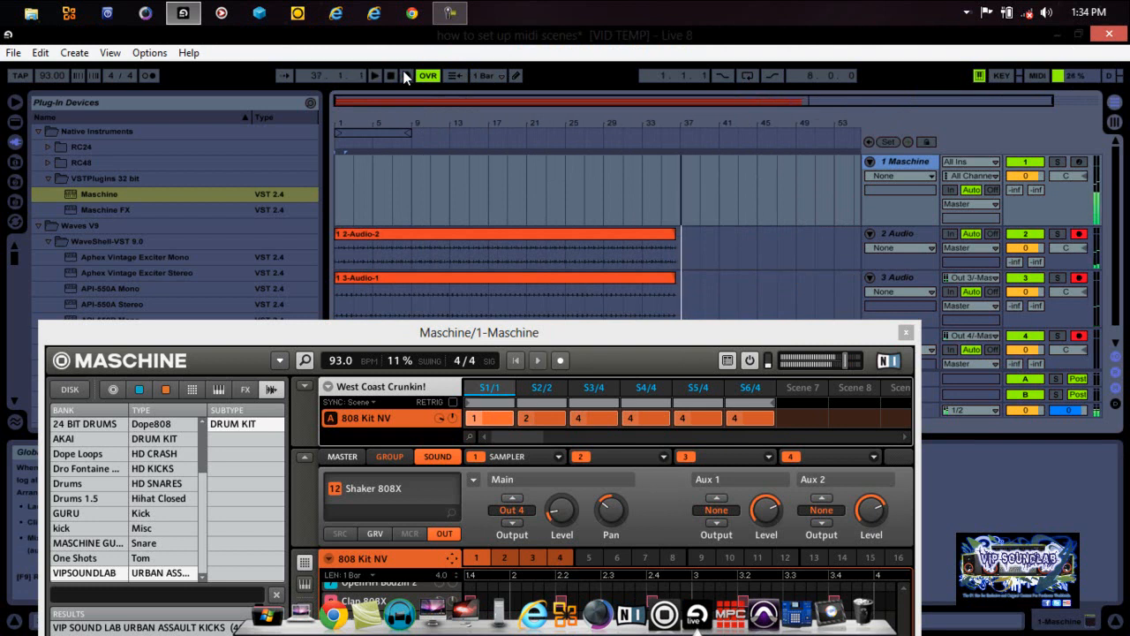
{"action": "left_click", "coordinate": [906, 333]}
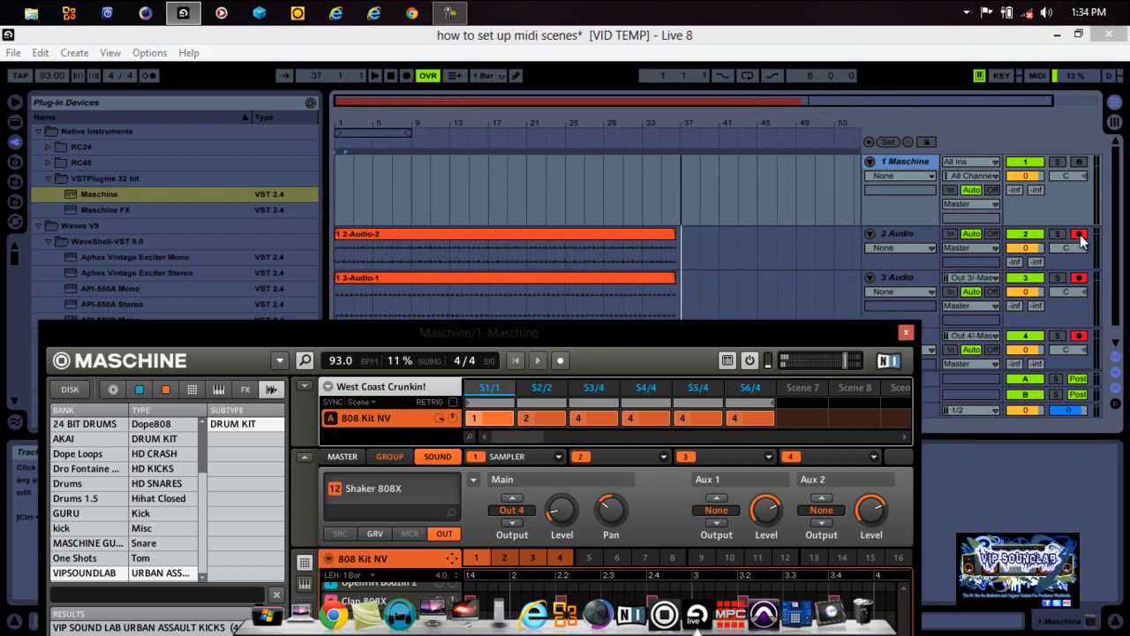
{"action": "left_click", "coordinate": [905, 334]}
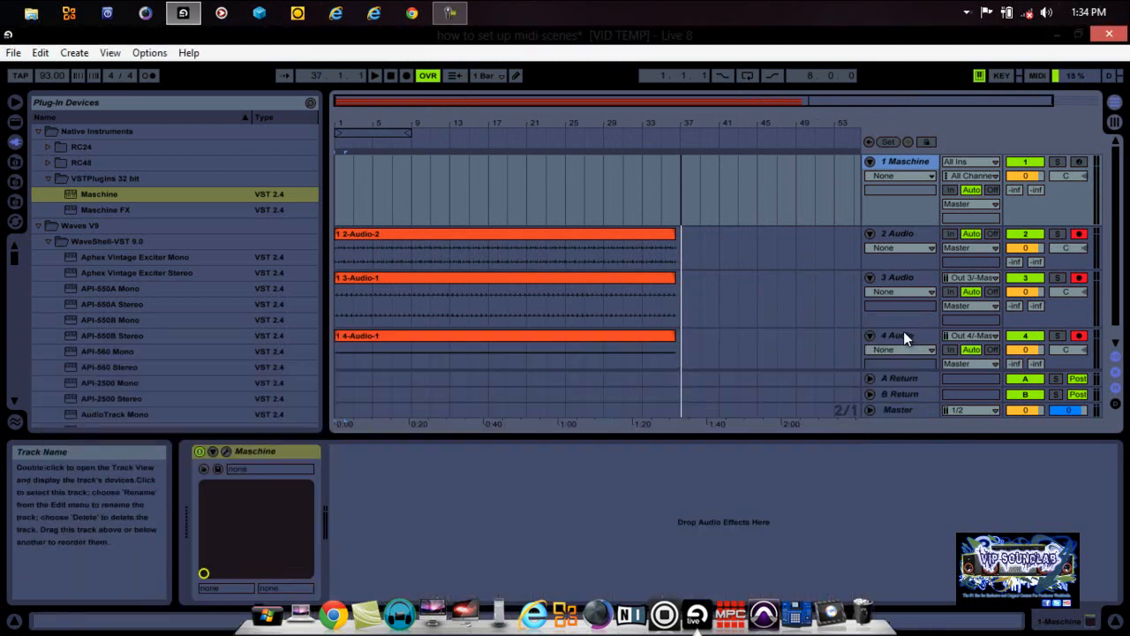
Step: Disarm the 2 Audio, 3 Audio and 4 Audio tracks
{"action": "left_click", "coordinate": [1079, 233]}
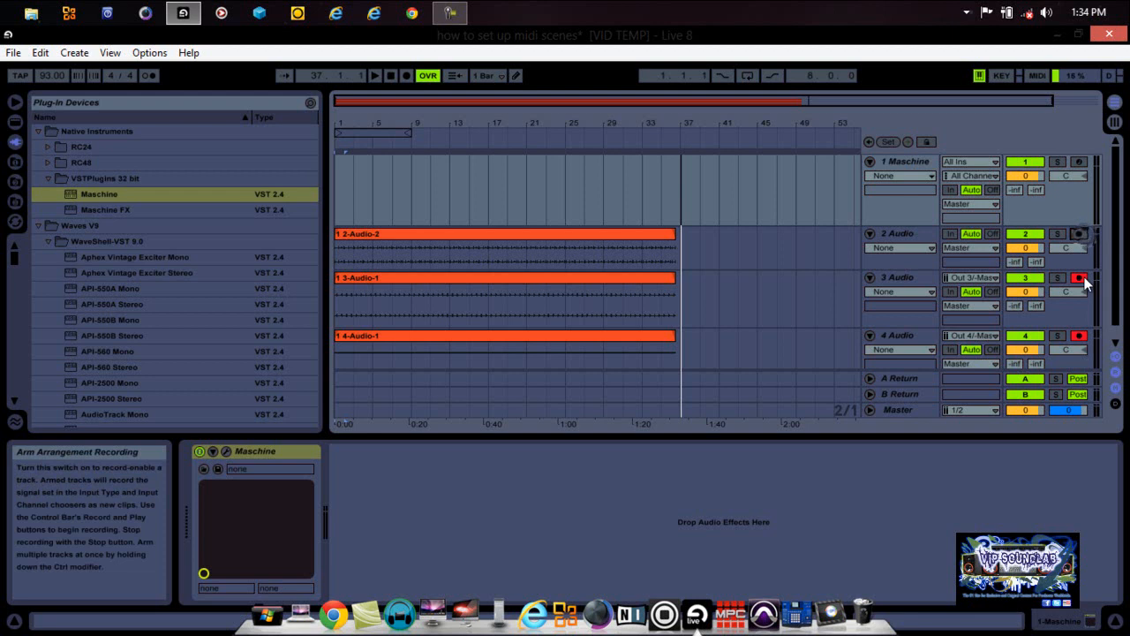
{"action": "left_click", "coordinate": [1081, 278]}
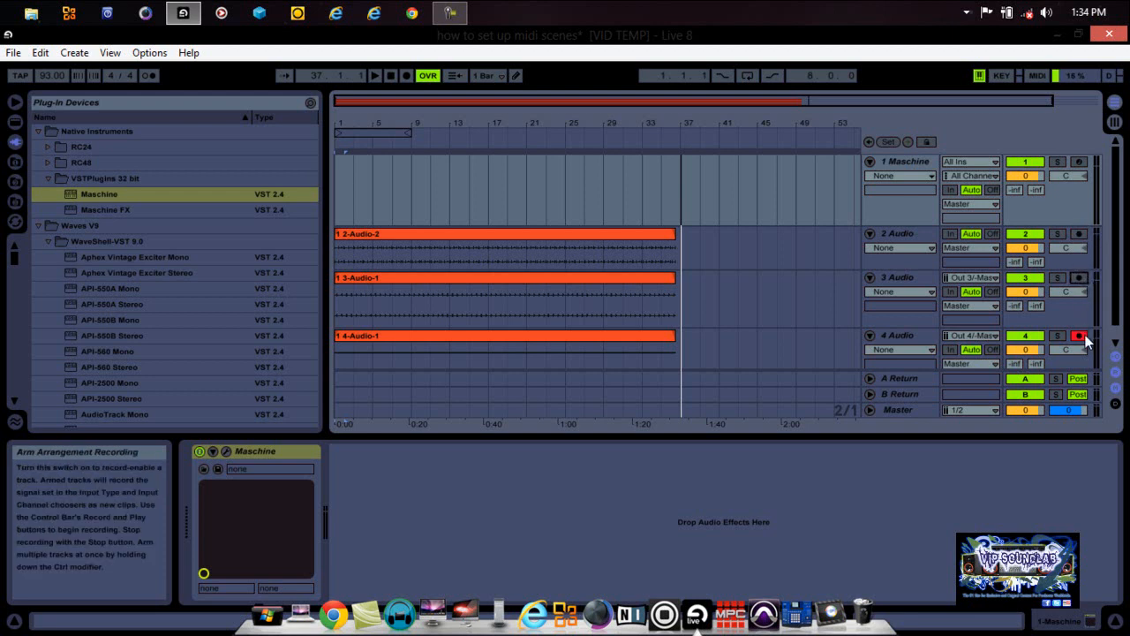
{"action": "left_click", "coordinate": [1081, 335]}
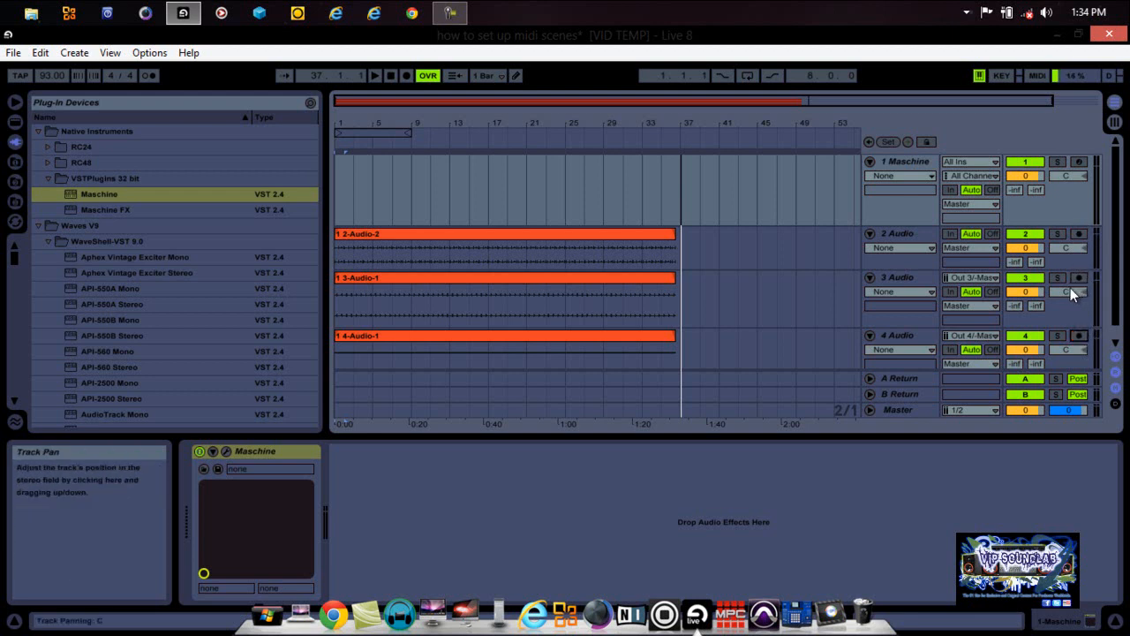
{"action": "left_click", "coordinate": [1078, 338]}
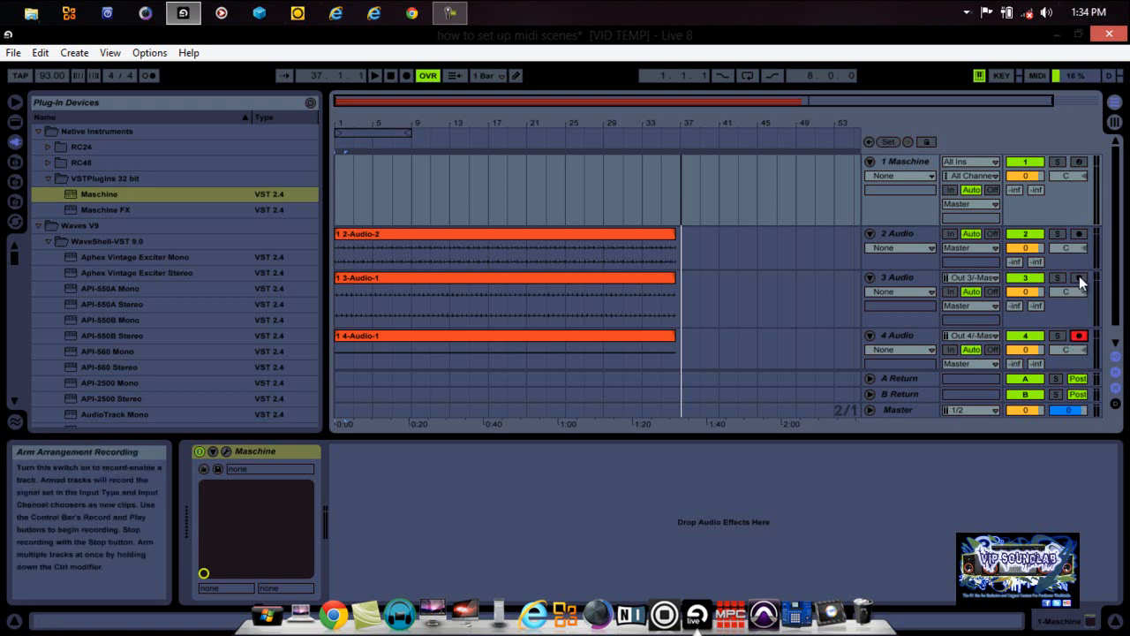
{"action": "left_click", "coordinate": [1079, 277]}
{"action": "left_click", "coordinate": [1079, 338]}
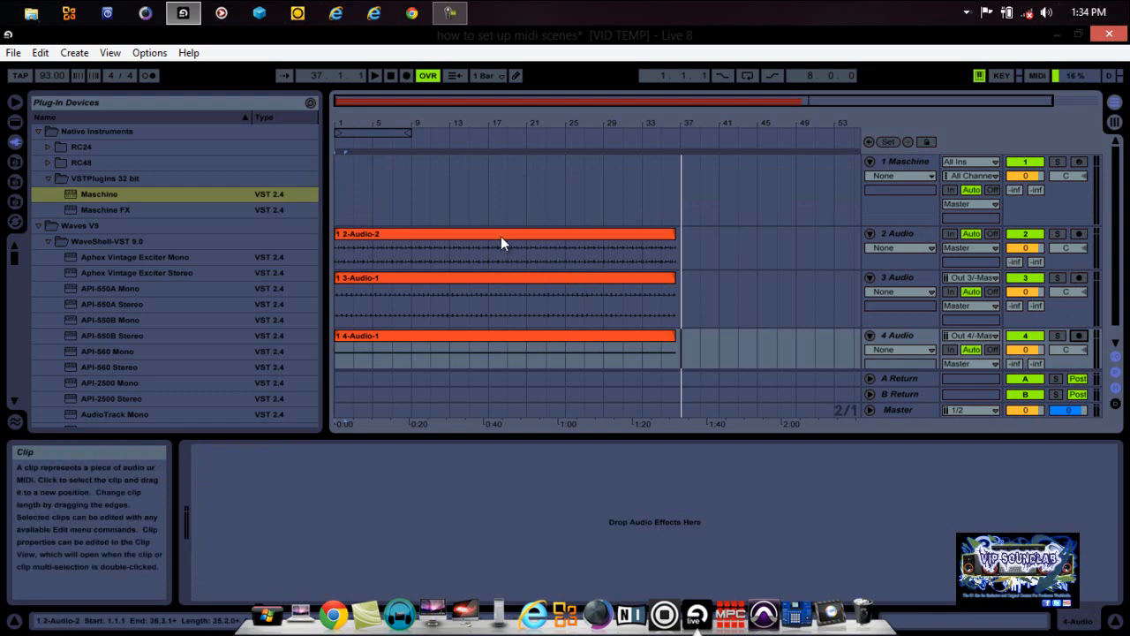
Step: Turn off Warp for the recorded clips on the 2 Audio, 3 Audio and 4 Audio tracks
{"action": "left_click", "coordinate": [870, 142]}
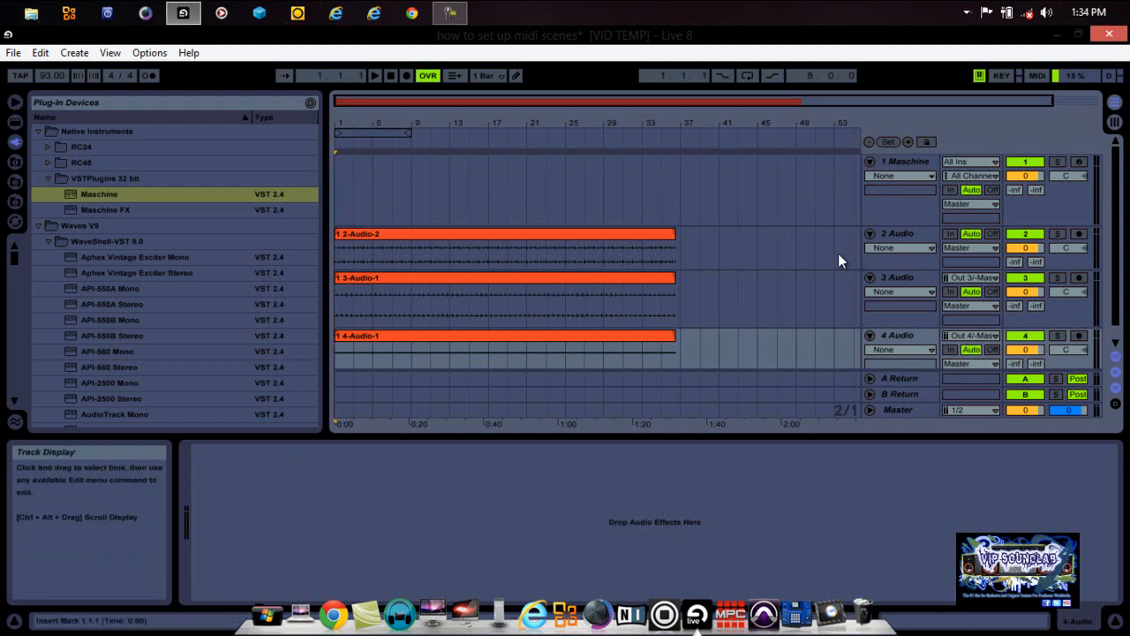
{"action": "double_click", "coordinate": [632, 233]}
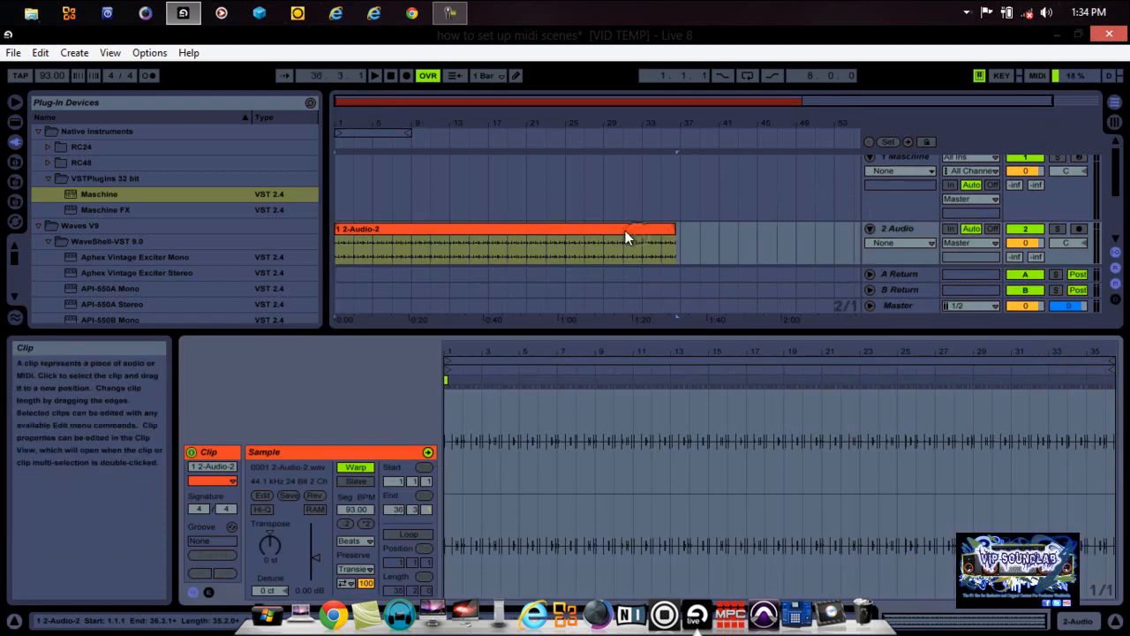
{"action": "left_click", "coordinate": [344, 467]}
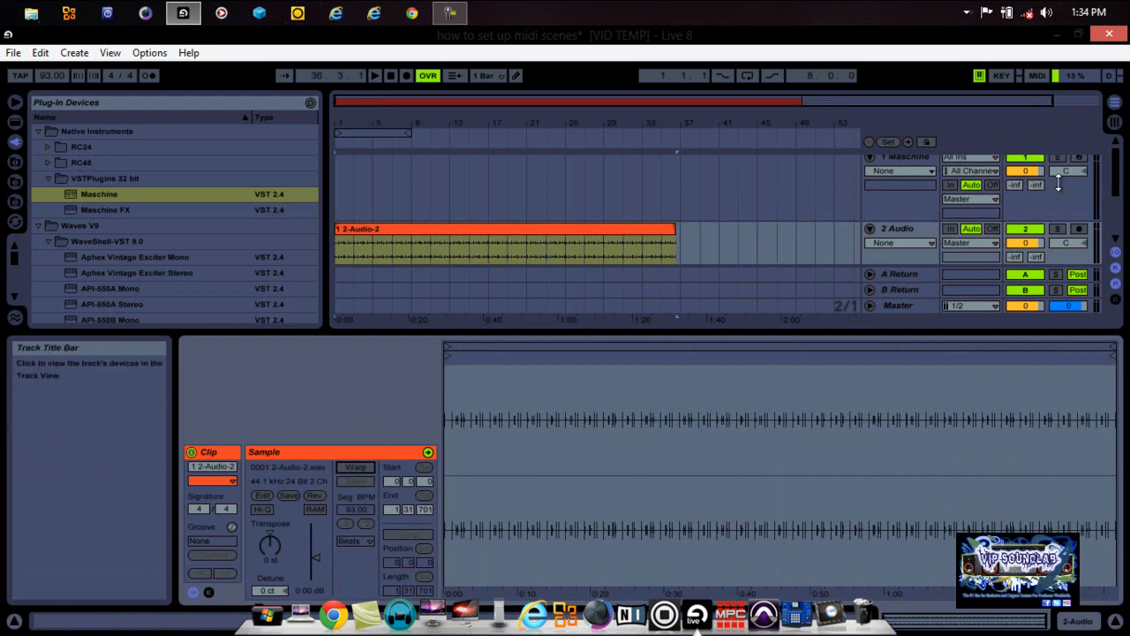
{"action": "scroll", "coordinate": [1118, 181], "scroll_direction": "down", "scroll_amount": 3}
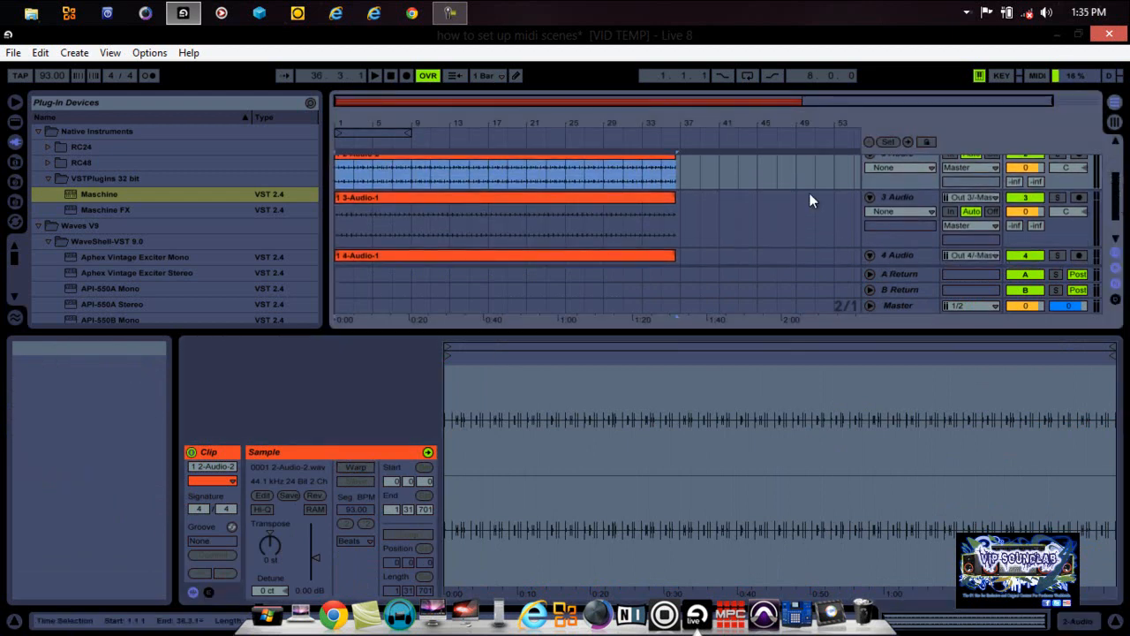
{"action": "left_click", "coordinate": [602, 200]}
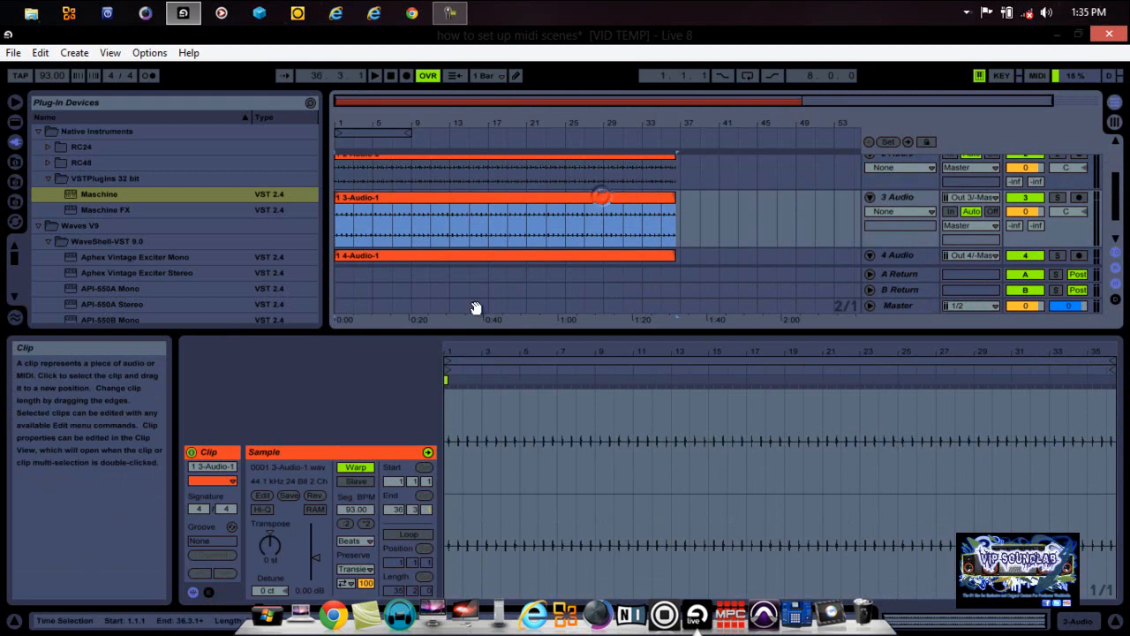
{"action": "left_click", "coordinate": [364, 468]}
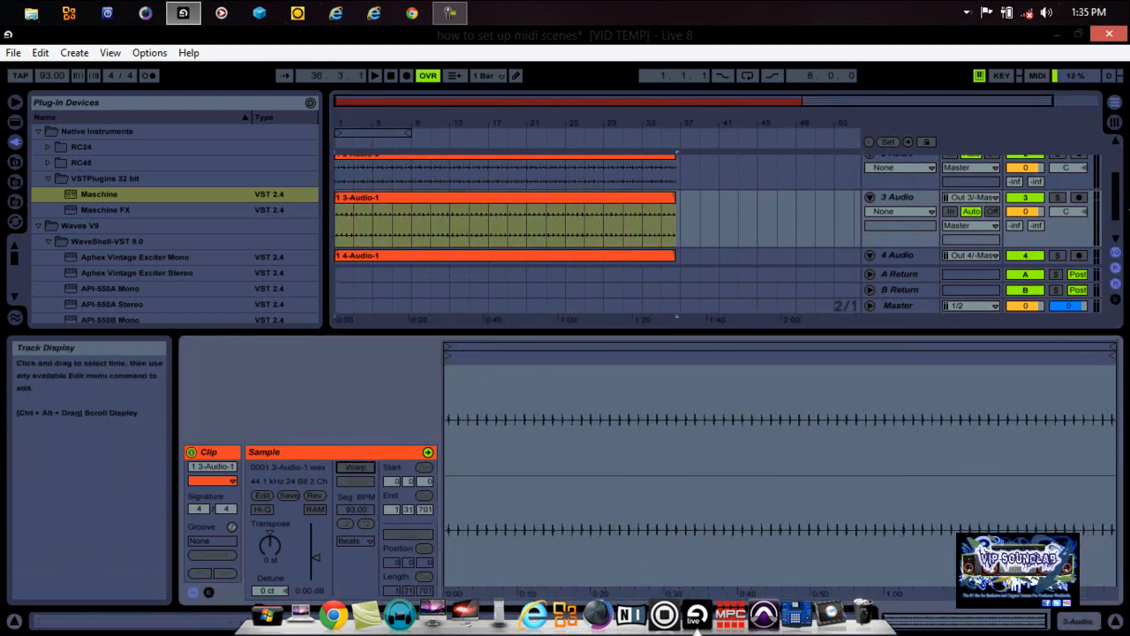
{"action": "left_click_drag", "start_coordinate": [1116, 193], "coordinate": [1113, 214]}
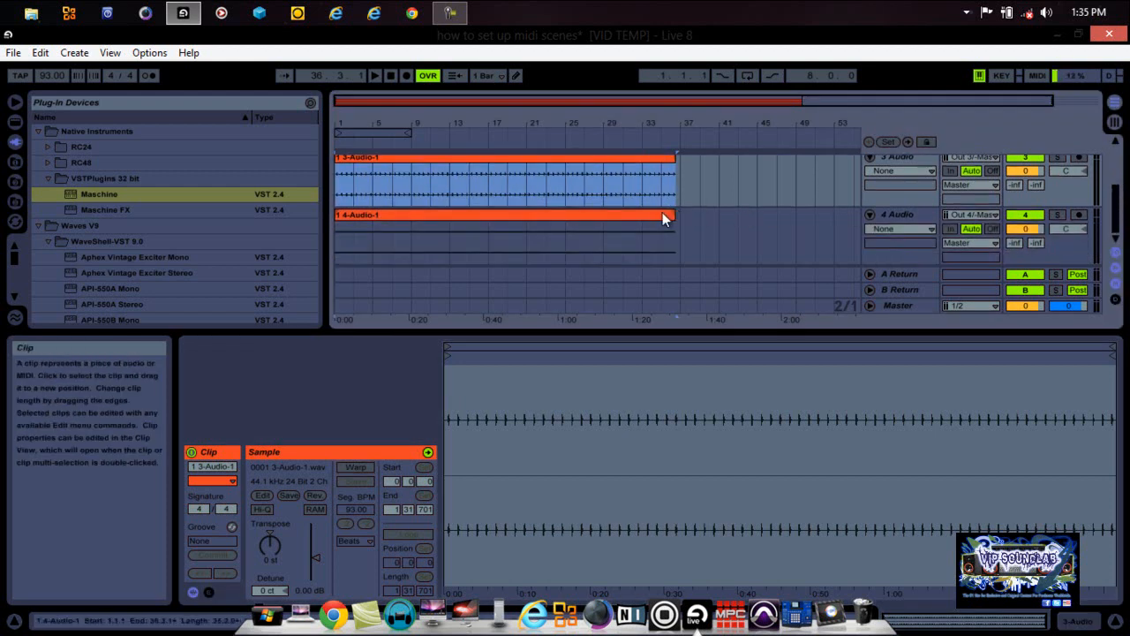
{"action": "left_click", "coordinate": [616, 232]}
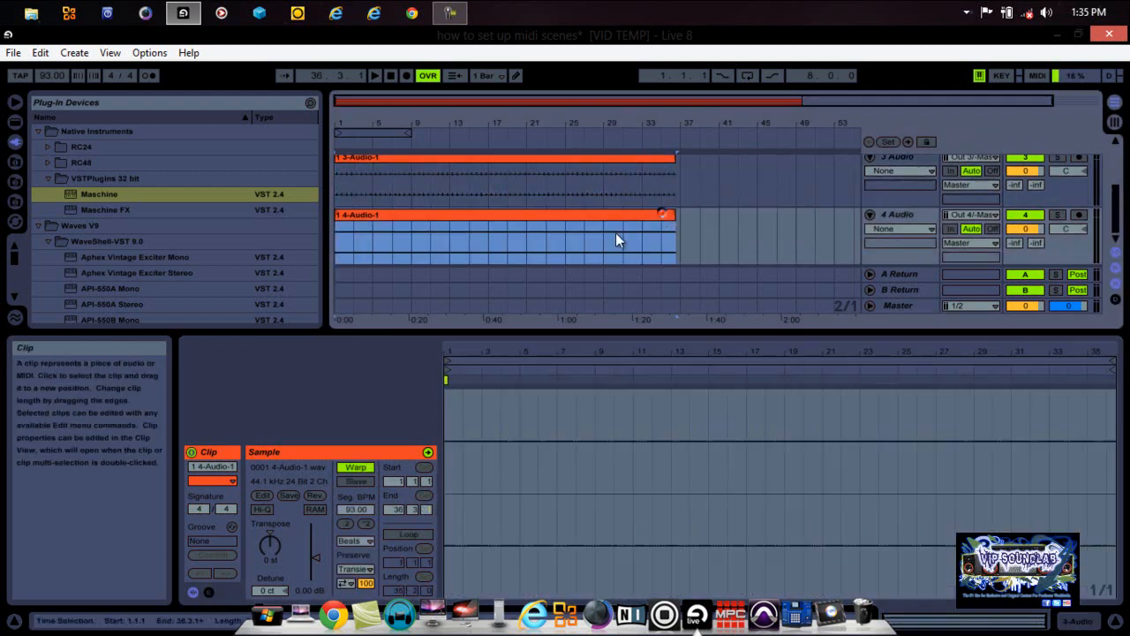
{"action": "left_click", "coordinate": [354, 467]}
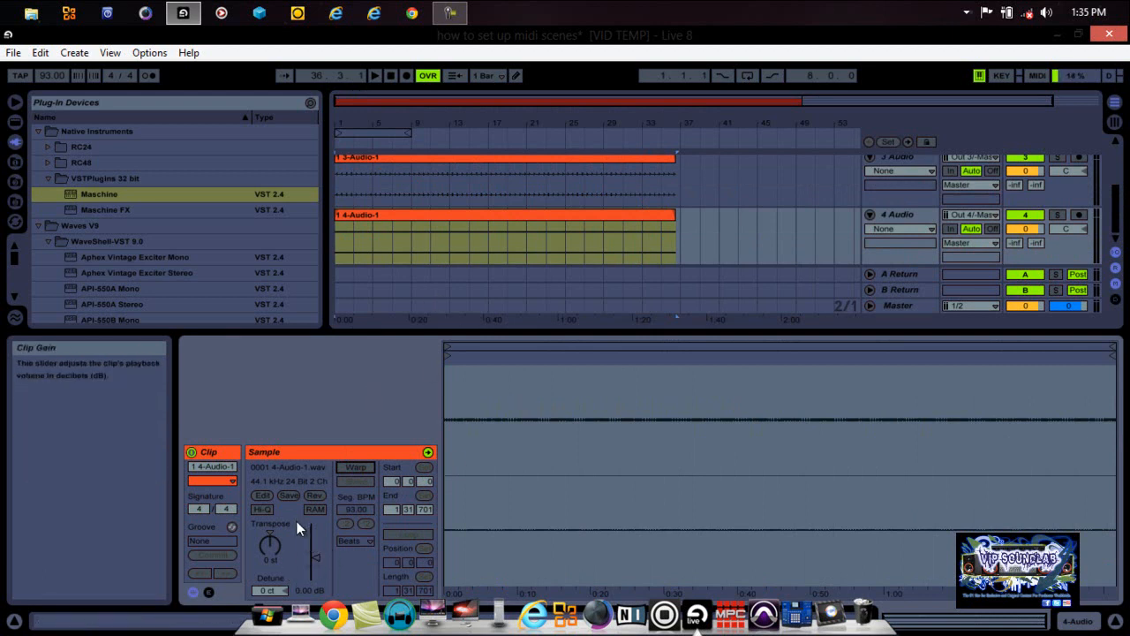
Step: Enable Hi-Q for the recorded clips on the 4 Audio, 3 Audio and 2 Audio tracks
{"action": "left_click", "coordinate": [261, 507]}
{"action": "left_click", "coordinate": [488, 163]}
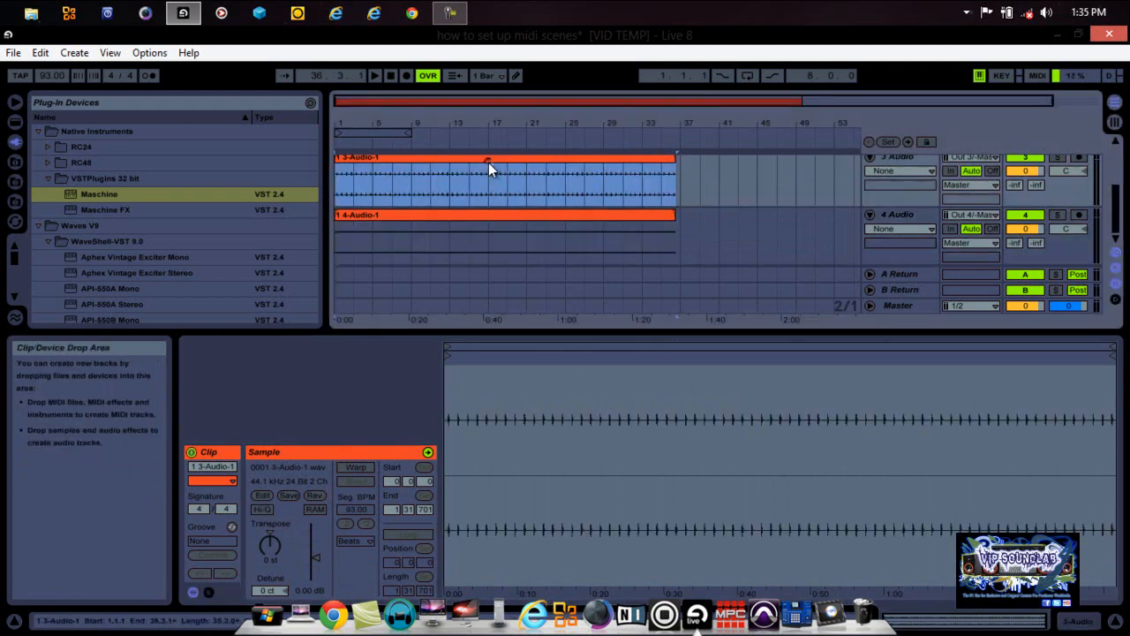
{"action": "left_click", "coordinate": [263, 508]}
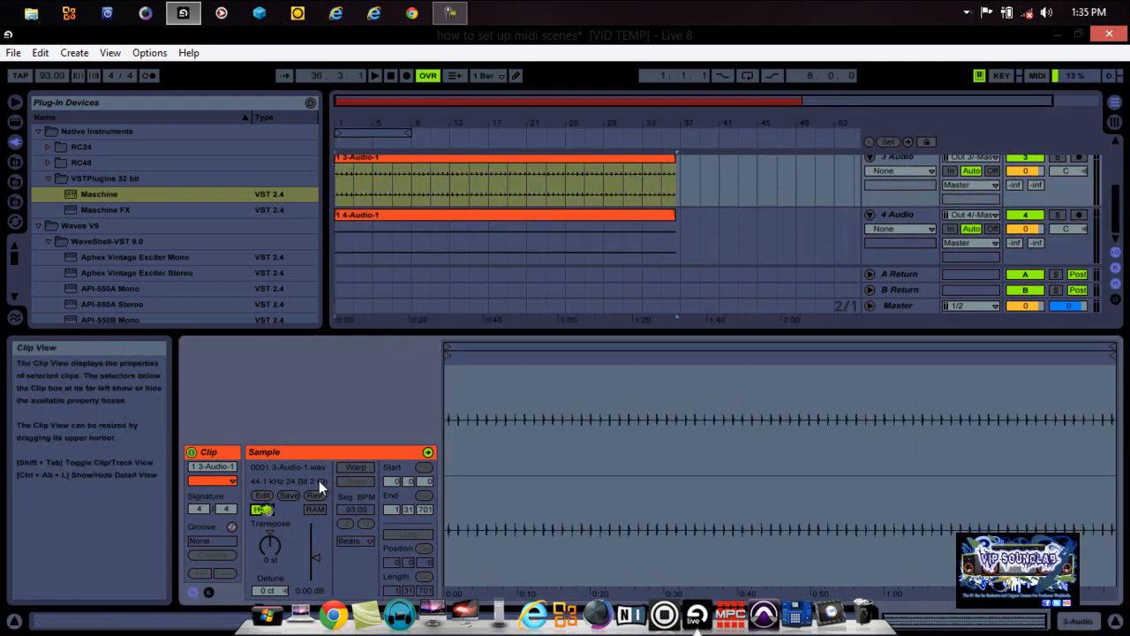
{"action": "left_click_drag", "start_coordinate": [1118, 207], "coordinate": [1119, 182]}
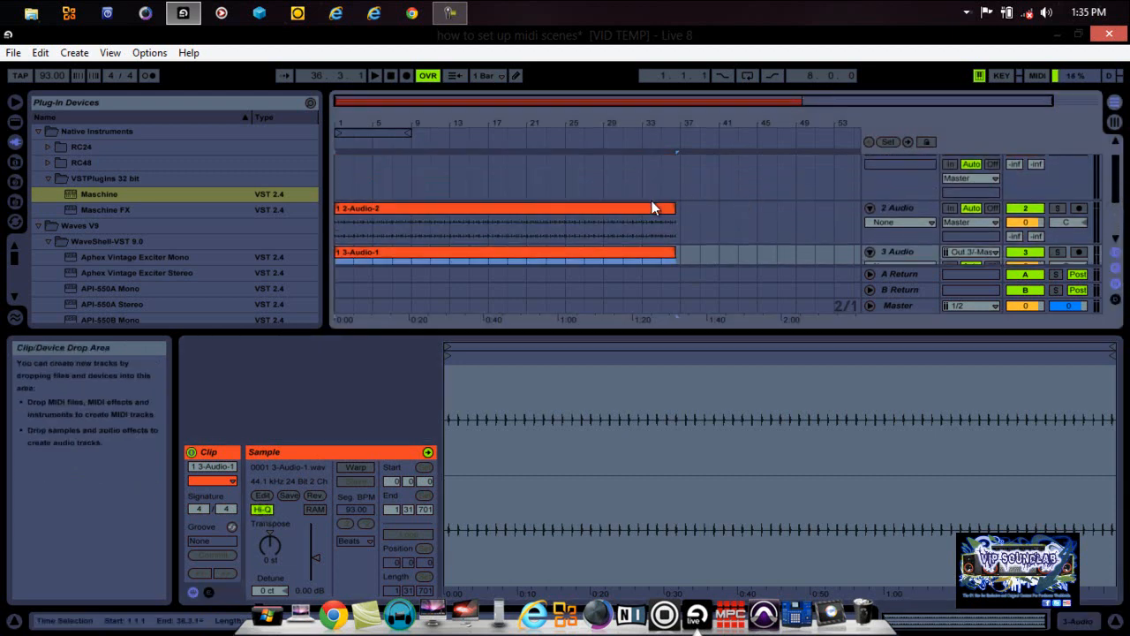
{"action": "left_click", "coordinate": [653, 208]}
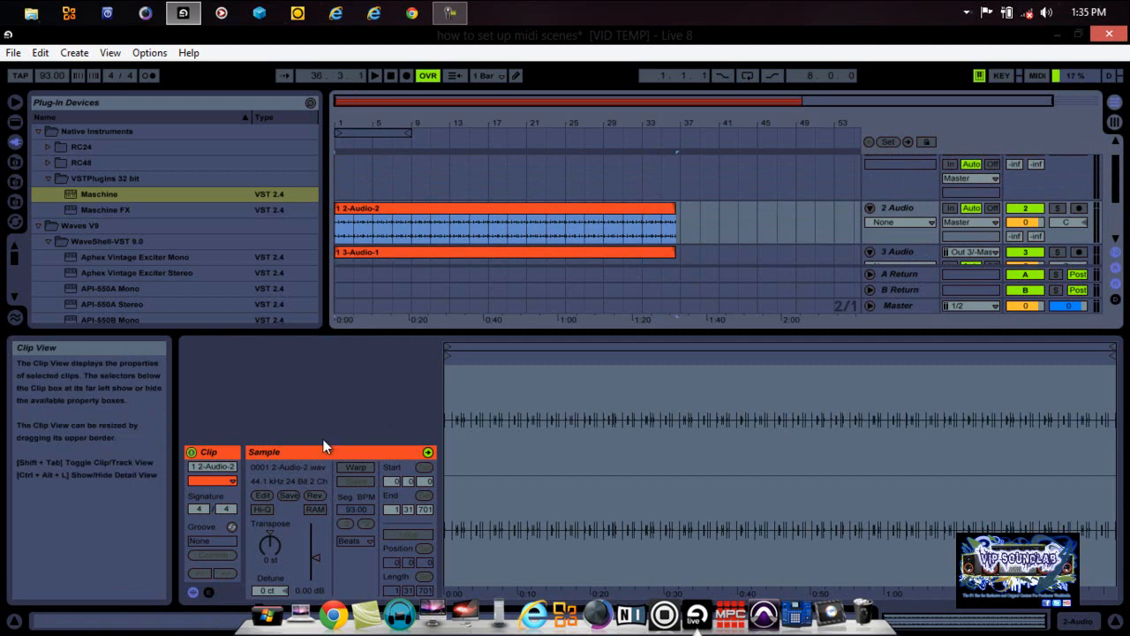
{"action": "left_click", "coordinate": [266, 511]}
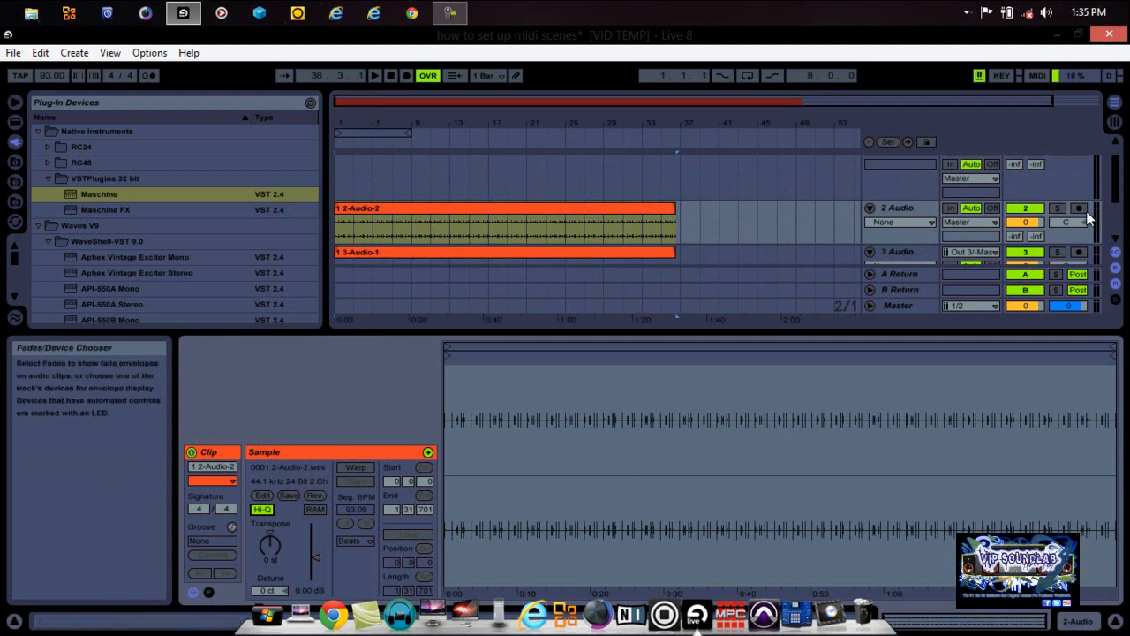
Step: Select the 1 Maschine track and show its device chain in place of the clip view
{"action": "left_click_drag", "start_coordinate": [1115, 185], "coordinate": [1117, 162]}
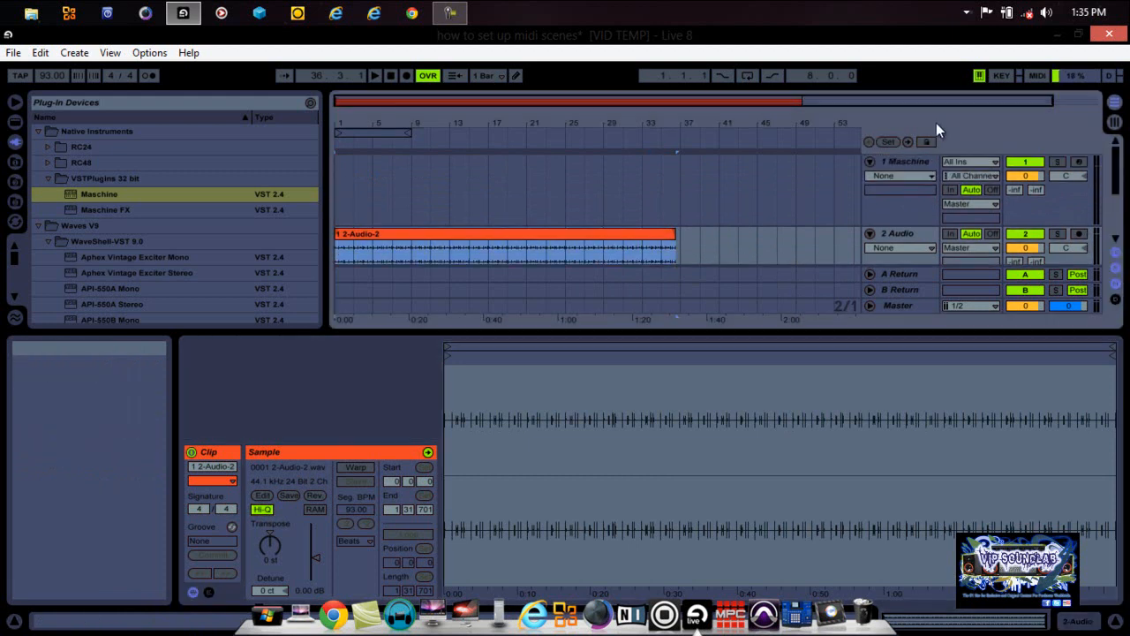
{"action": "left_click", "coordinate": [913, 165]}
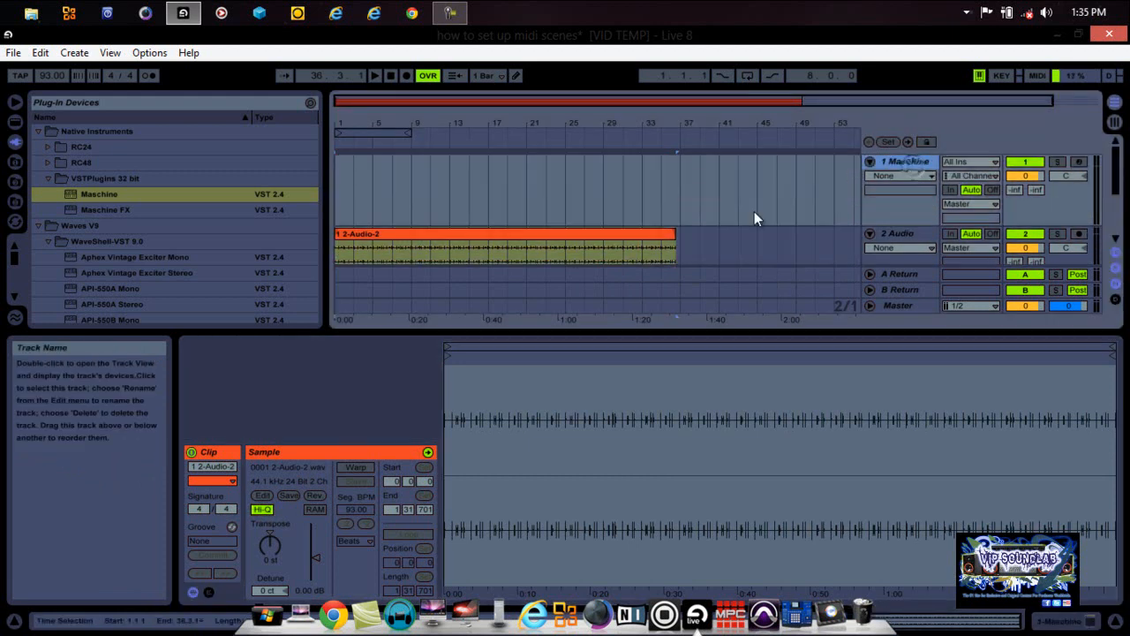
{"action": "left_click", "coordinate": [893, 159]}
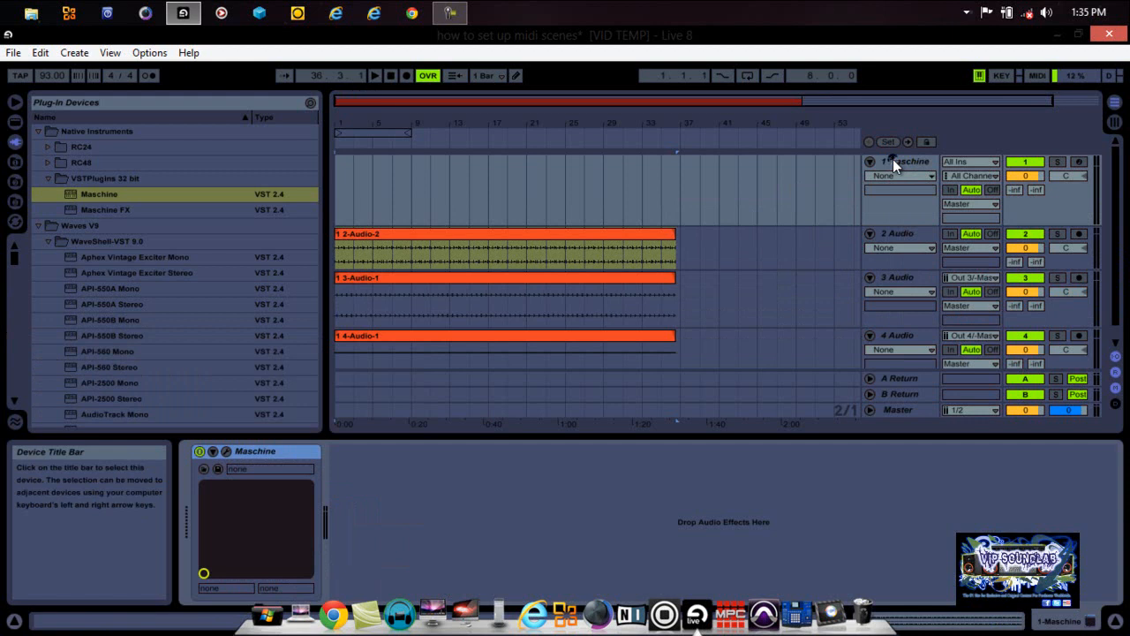
Step: Select the empty Scene 7 in the Maschine plug-in on the 1 Maschine track and close the plug-in window
{"action": "left_click", "coordinate": [226, 452]}
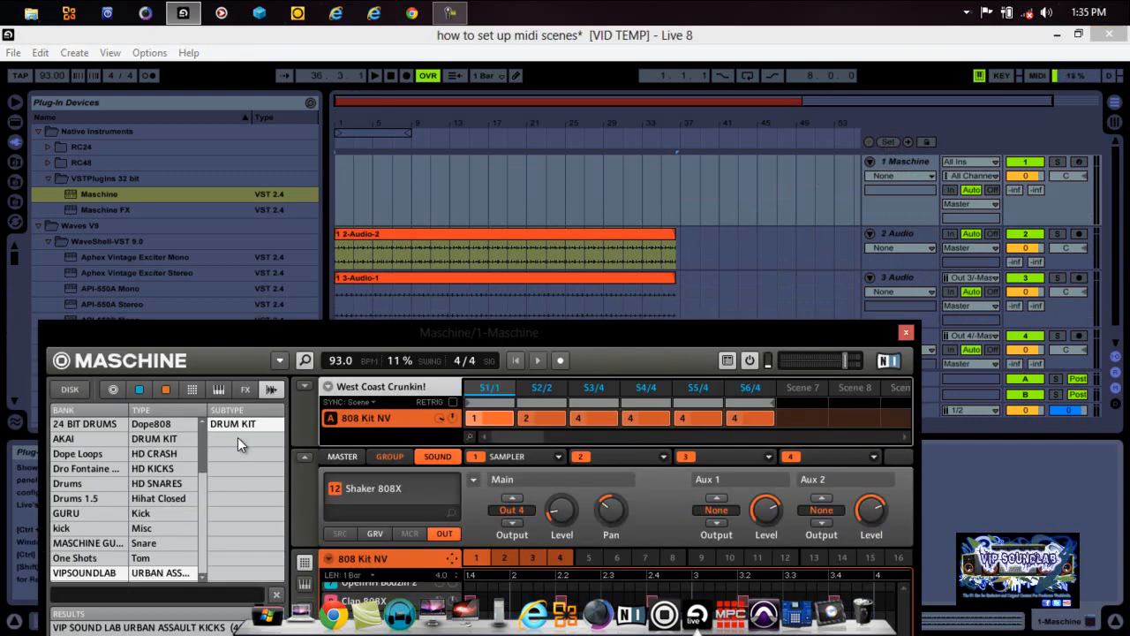
{"action": "left_click_drag", "start_coordinate": [492, 347], "coordinate": [467, 208]}
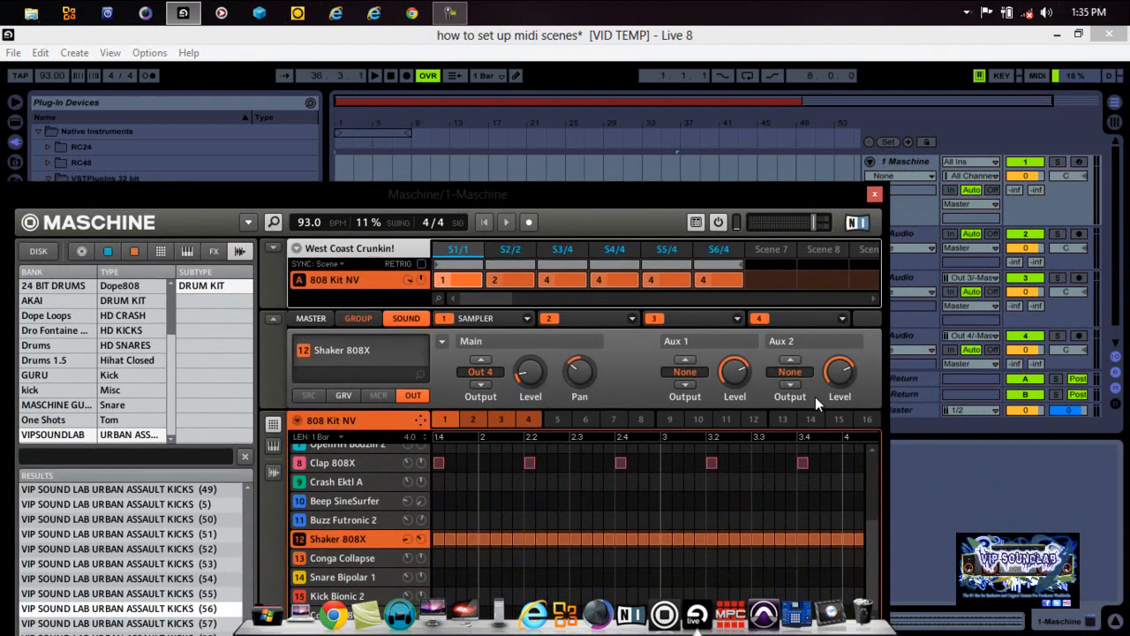
{"action": "left_click", "coordinate": [763, 265]}
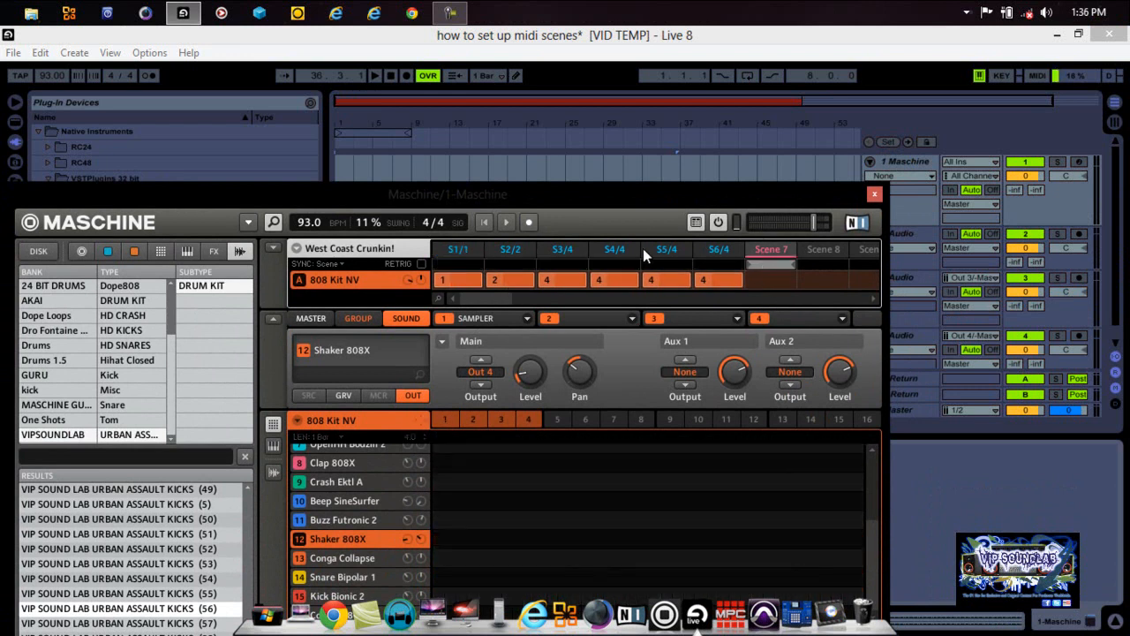
{"action": "left_click", "coordinate": [874, 195]}
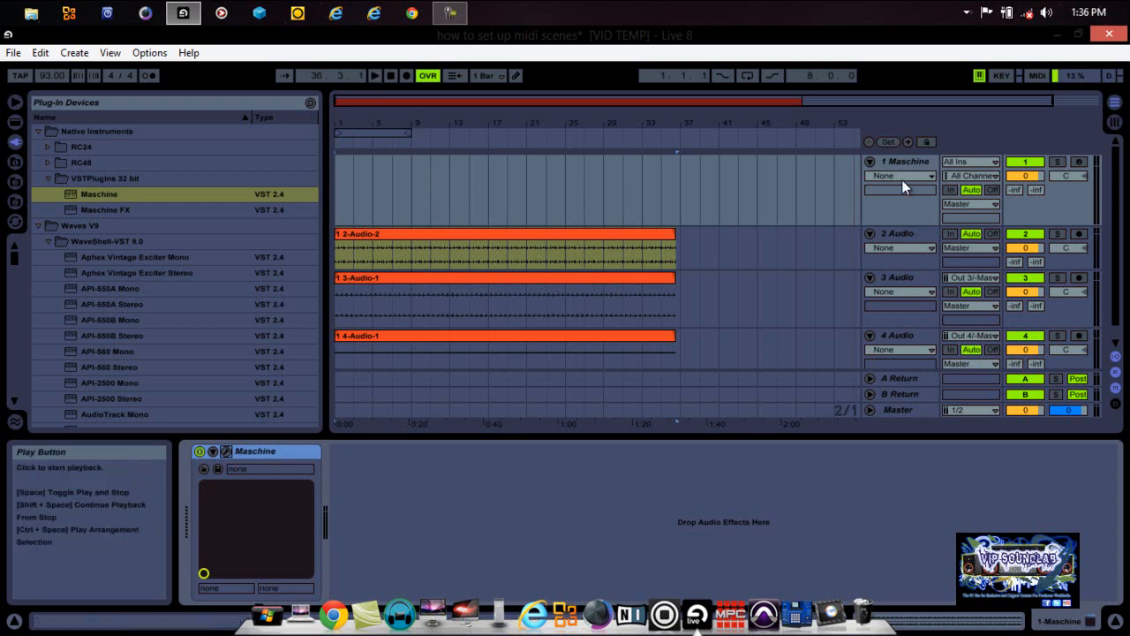
Step: Play the arrangement, audition the 2 Audio, 3 Audio and 4 Audio tracks soloed in turn, and stop with no track soloed
{"action": "left_click", "coordinate": [374, 75]}
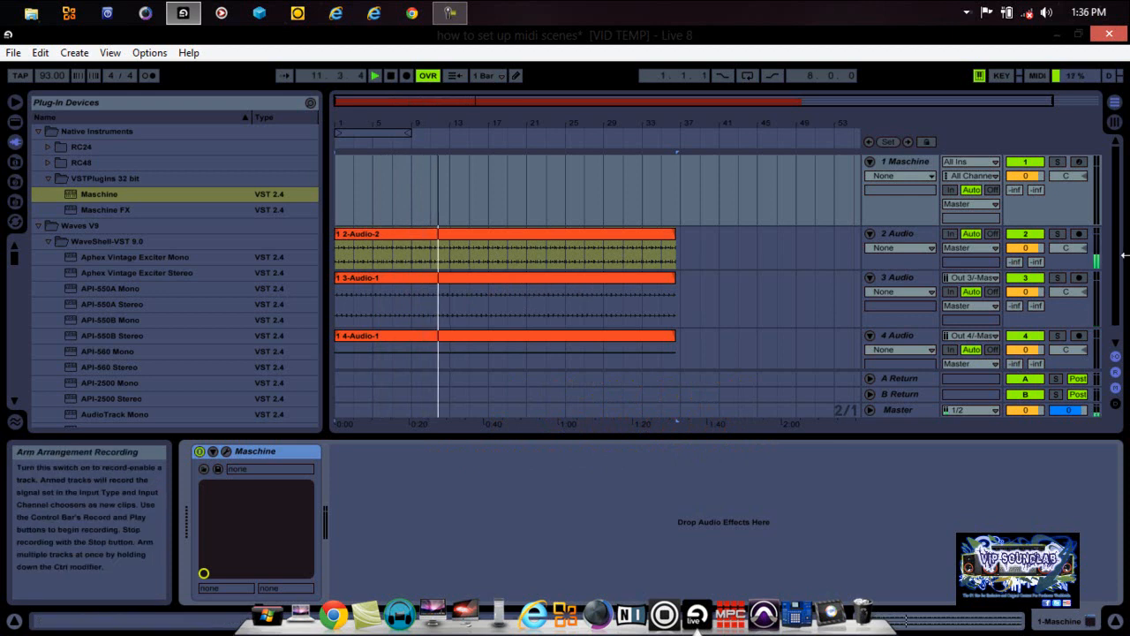
{"action": "left_click", "coordinate": [1062, 237]}
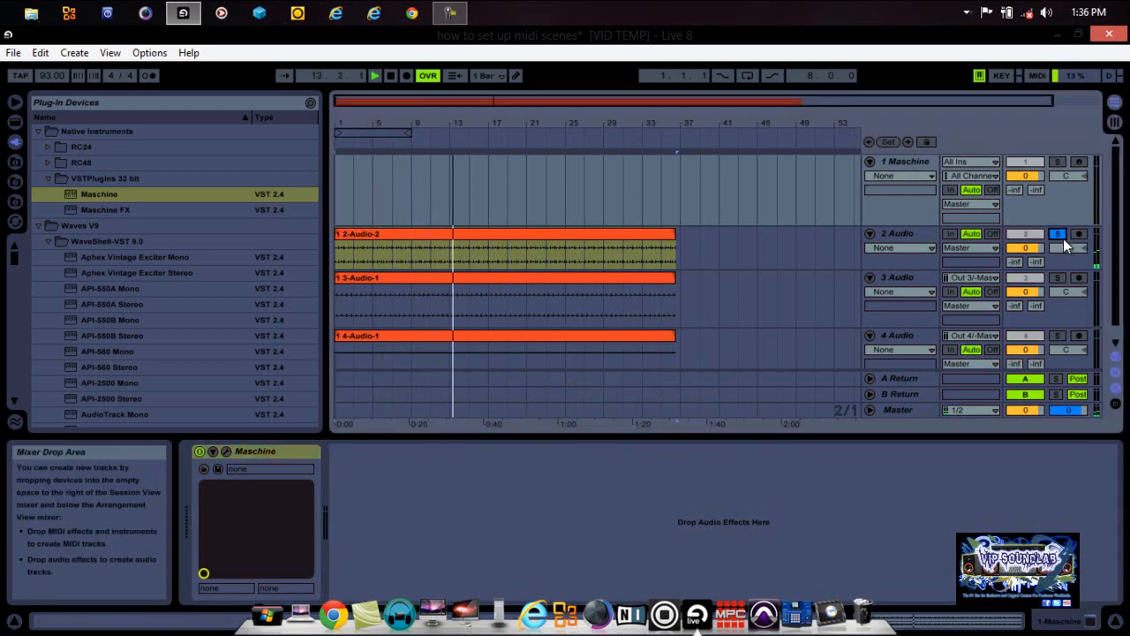
{"action": "left_click", "coordinate": [1059, 278]}
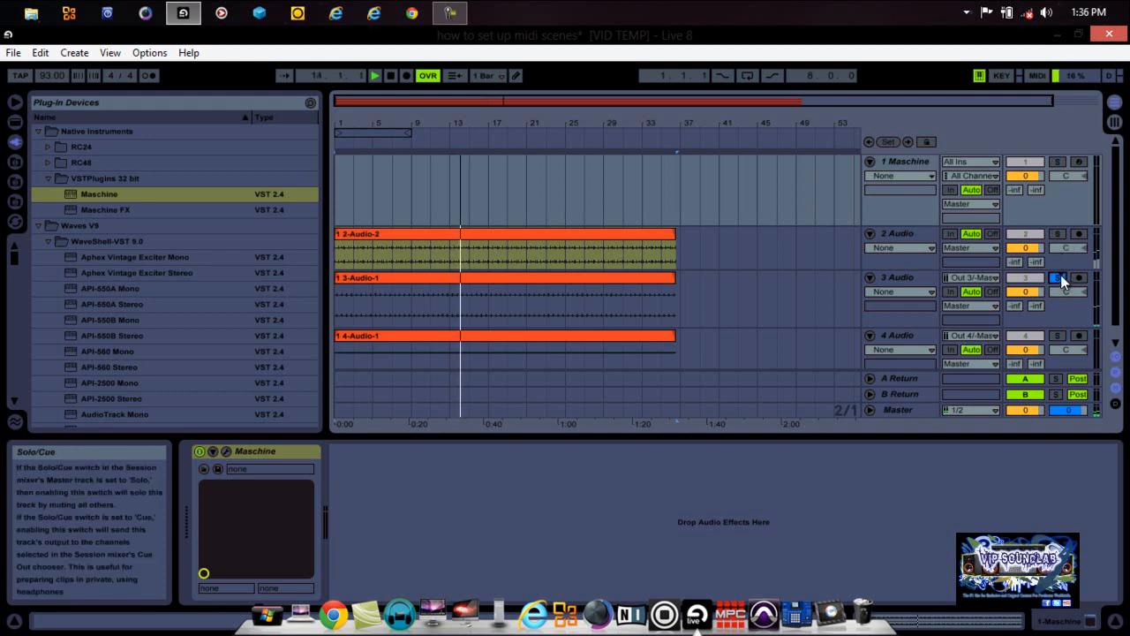
{"action": "left_click", "coordinate": [1060, 338]}
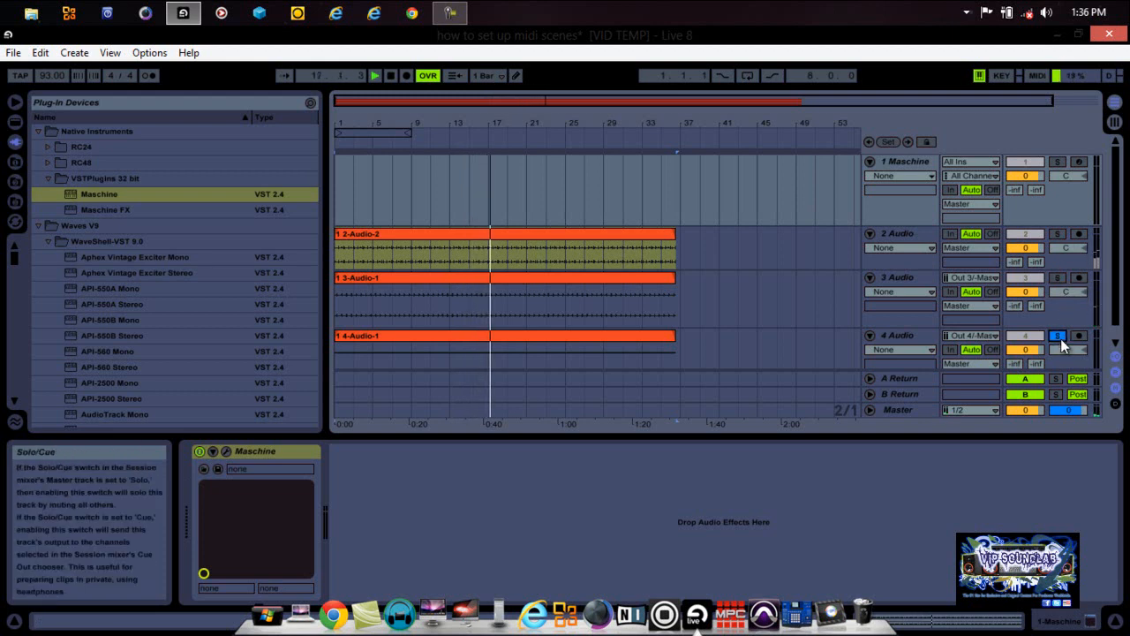
{"action": "left_click", "coordinate": [1060, 339]}
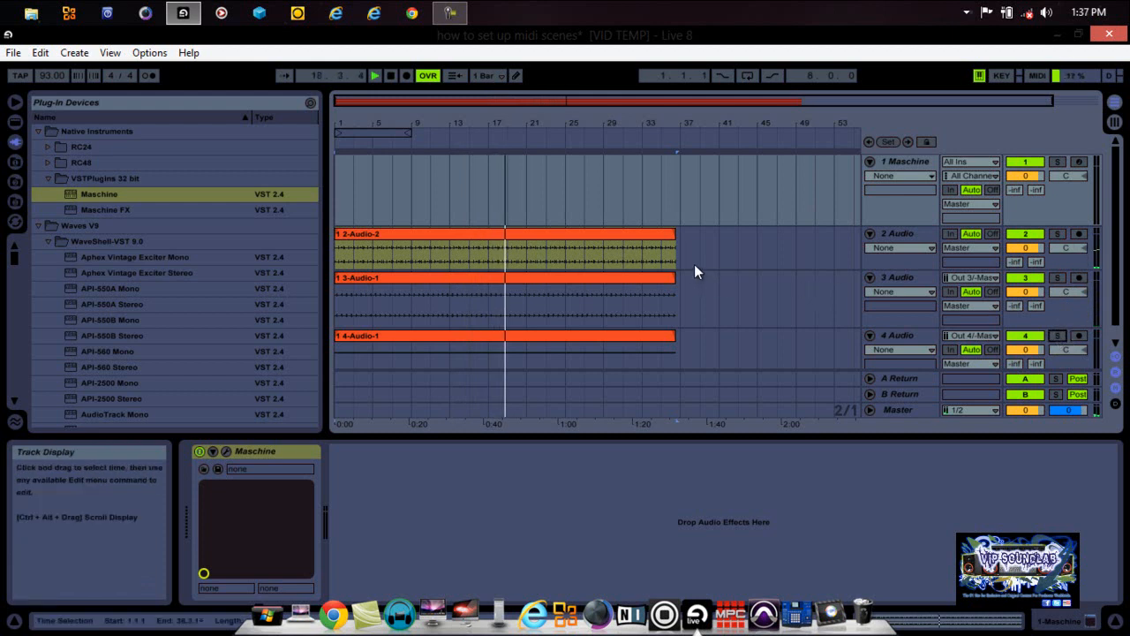
{"action": "key", "text": "space"}
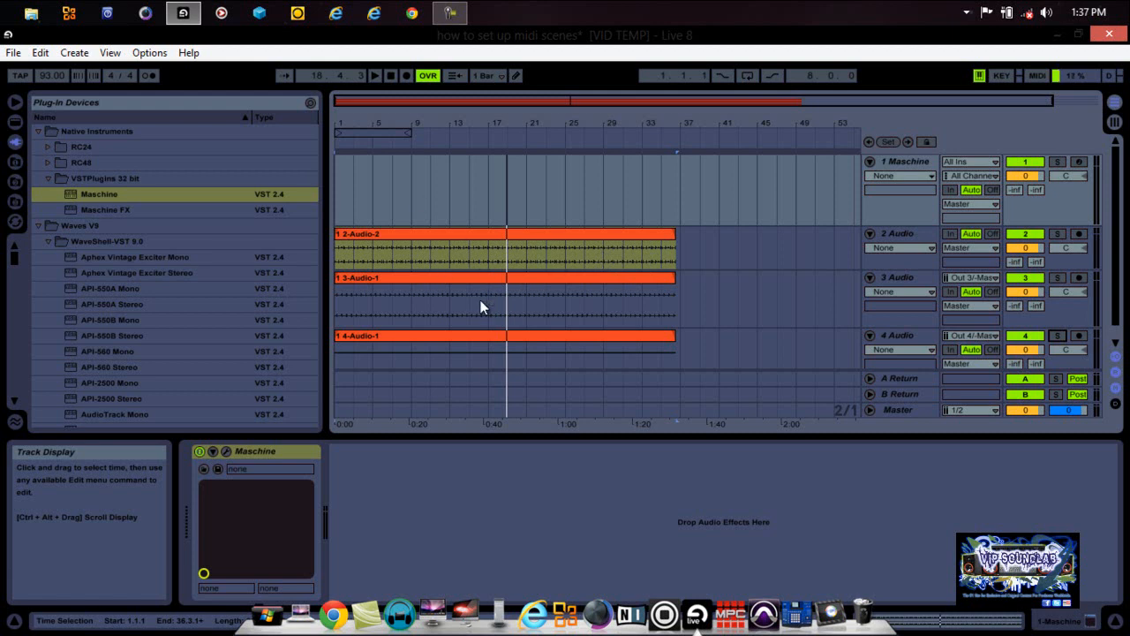
{"action": "left_click", "coordinate": [524, 287]}
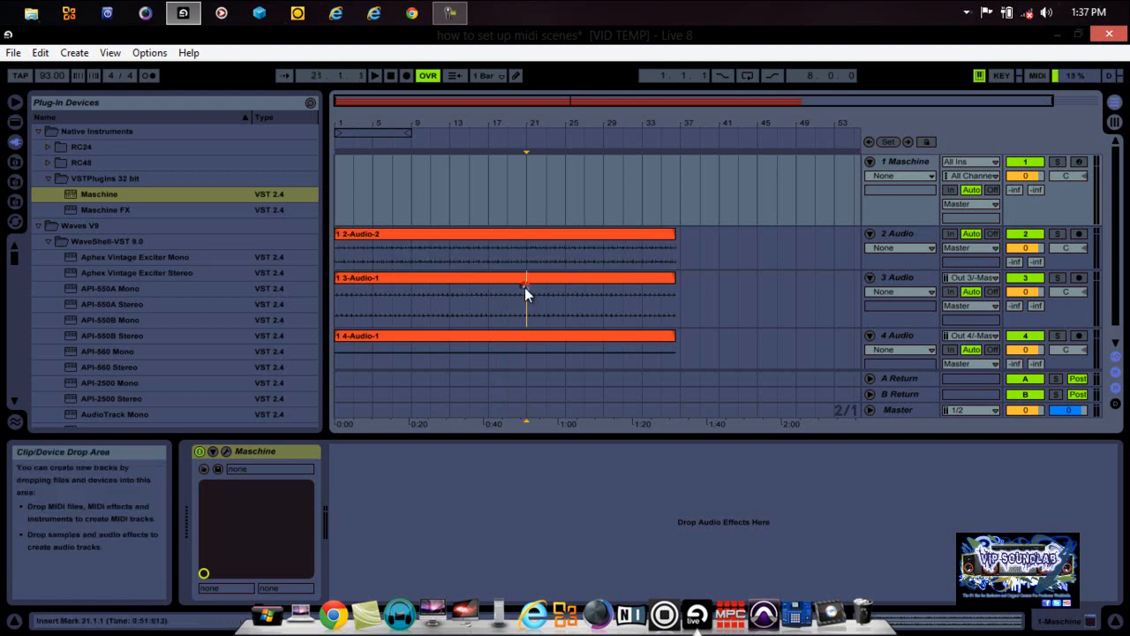
{"action": "left_click_drag", "start_coordinate": [524, 291], "coordinate": [460, 271]}
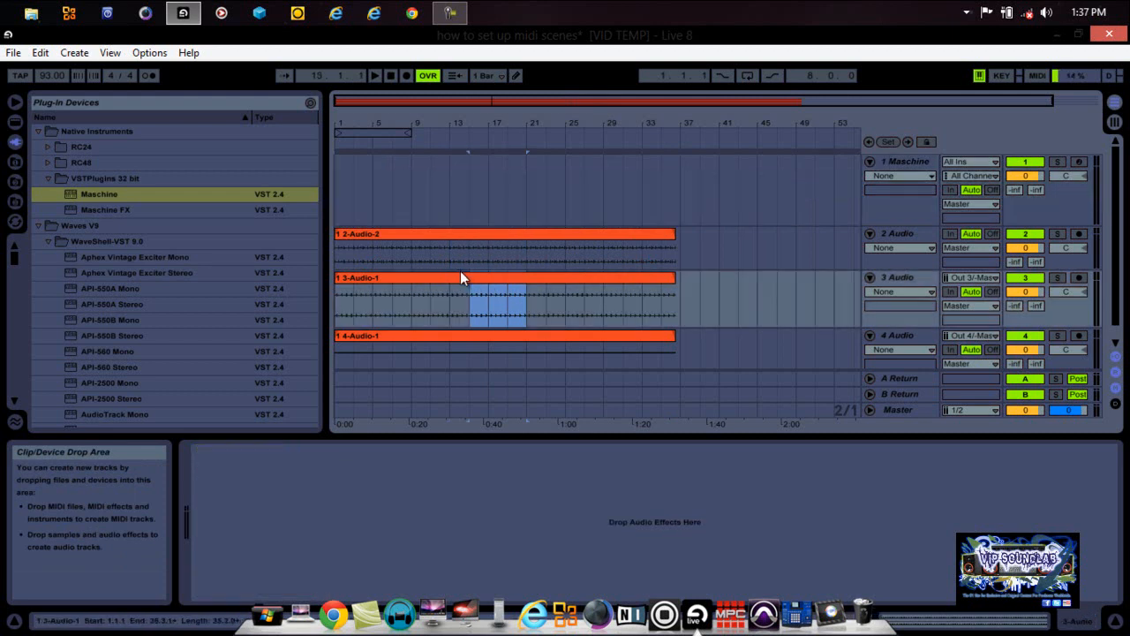
{"action": "left_click", "coordinate": [460, 273]}
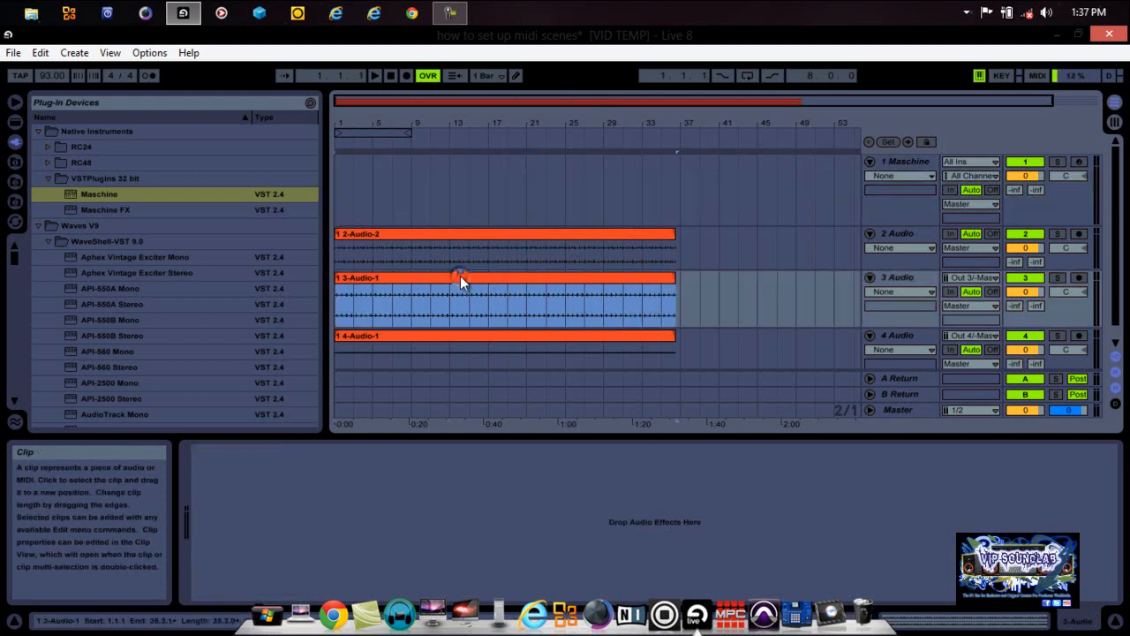
{"action": "right_click", "coordinate": [460, 276]}
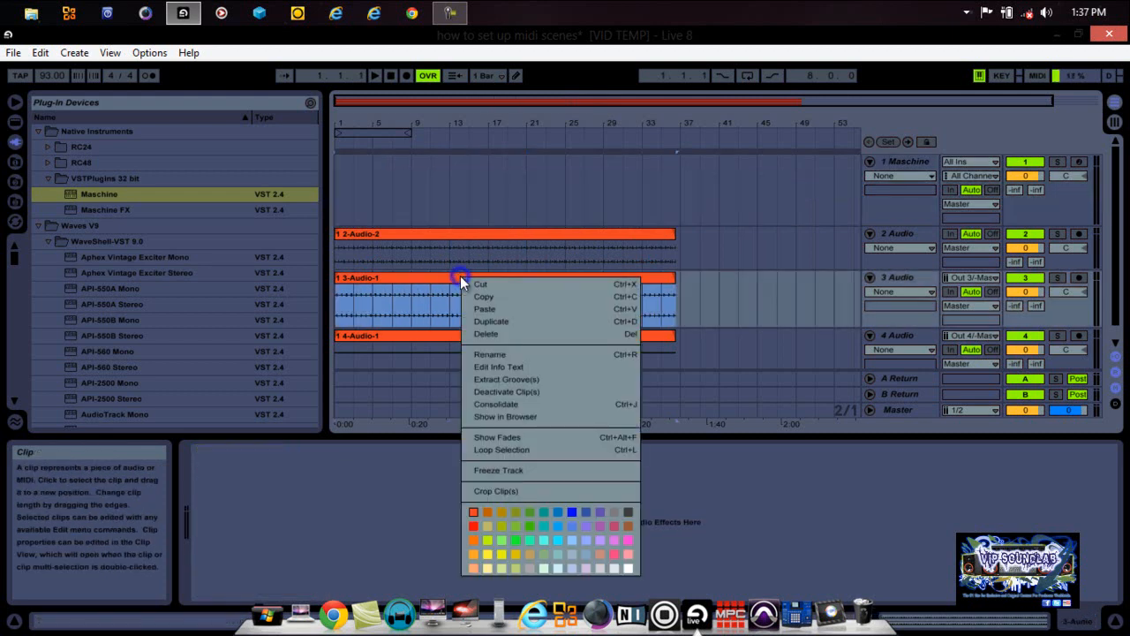
{"action": "left_click", "coordinate": [511, 355]}
{"action": "left_click", "coordinate": [506, 354]}
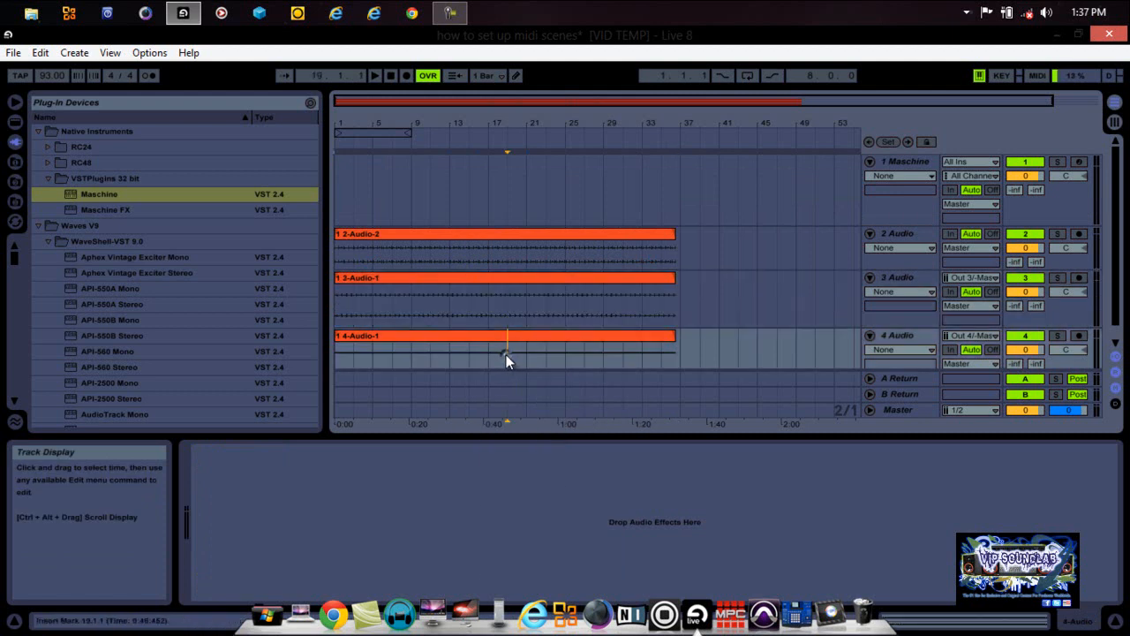
Step: Rename the recorded clip on the 3 Audio track as CLAP
{"action": "right_click", "coordinate": [385, 278]}
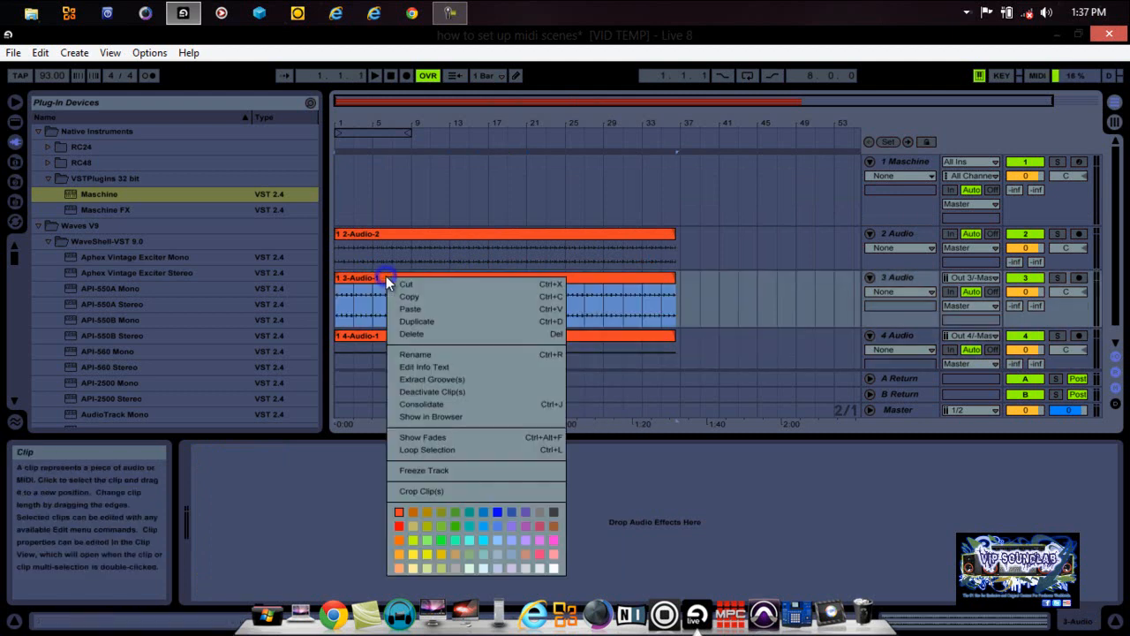
{"action": "left_click", "coordinate": [430, 353]}
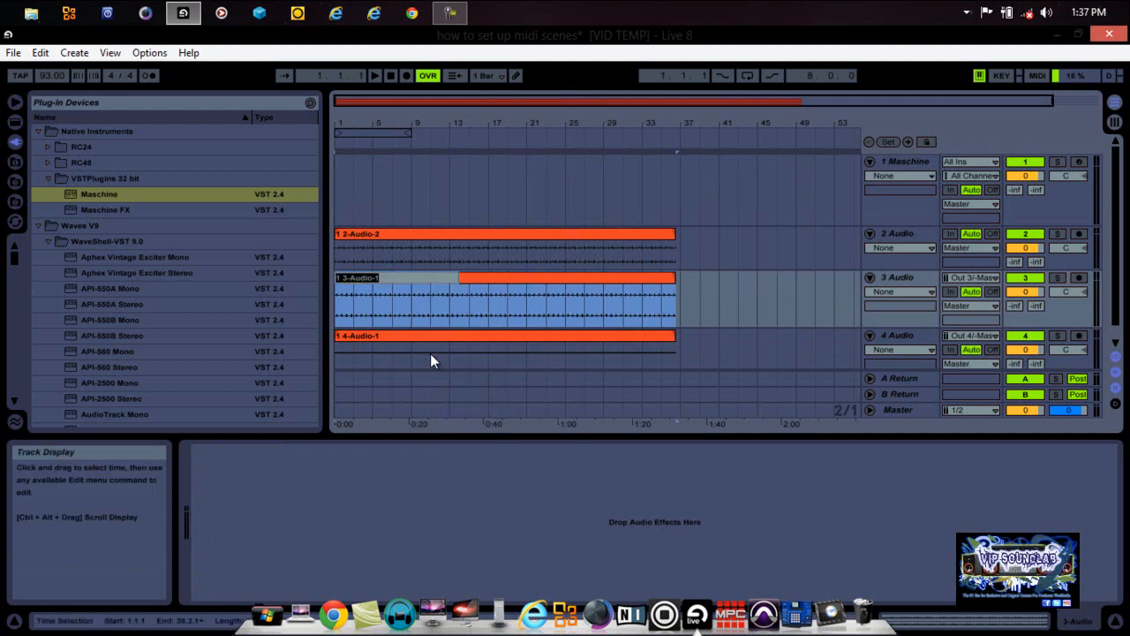
{"action": "type", "text": "CLAP"}
{"action": "key", "text": "Return"}
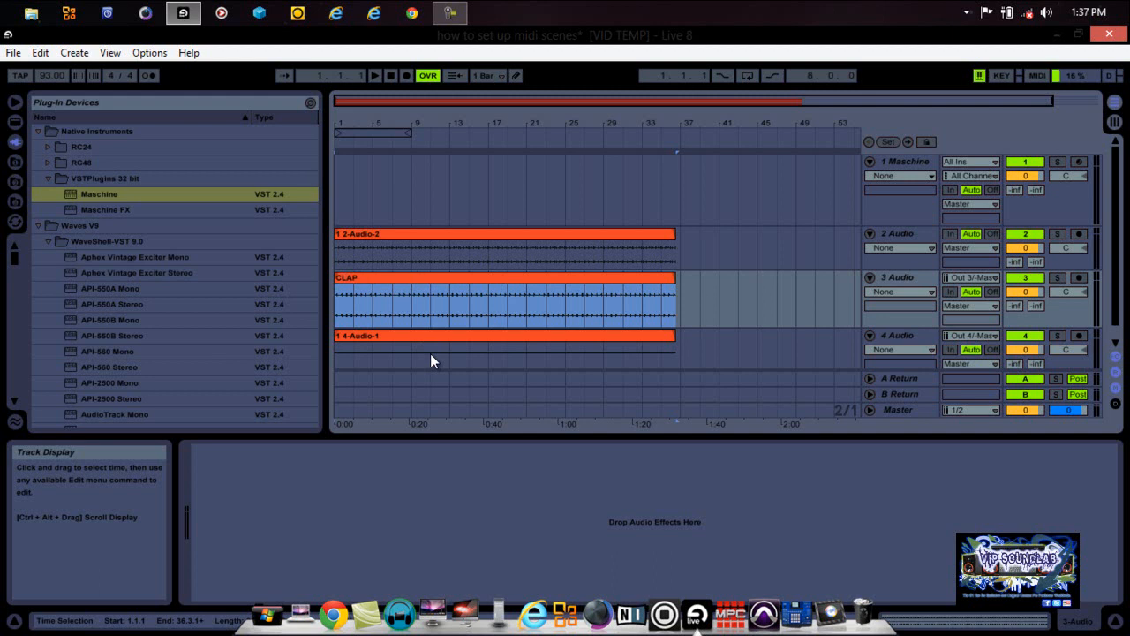
{"action": "right_click", "coordinate": [450, 286]}
{"action": "left_click", "coordinate": [464, 289]}
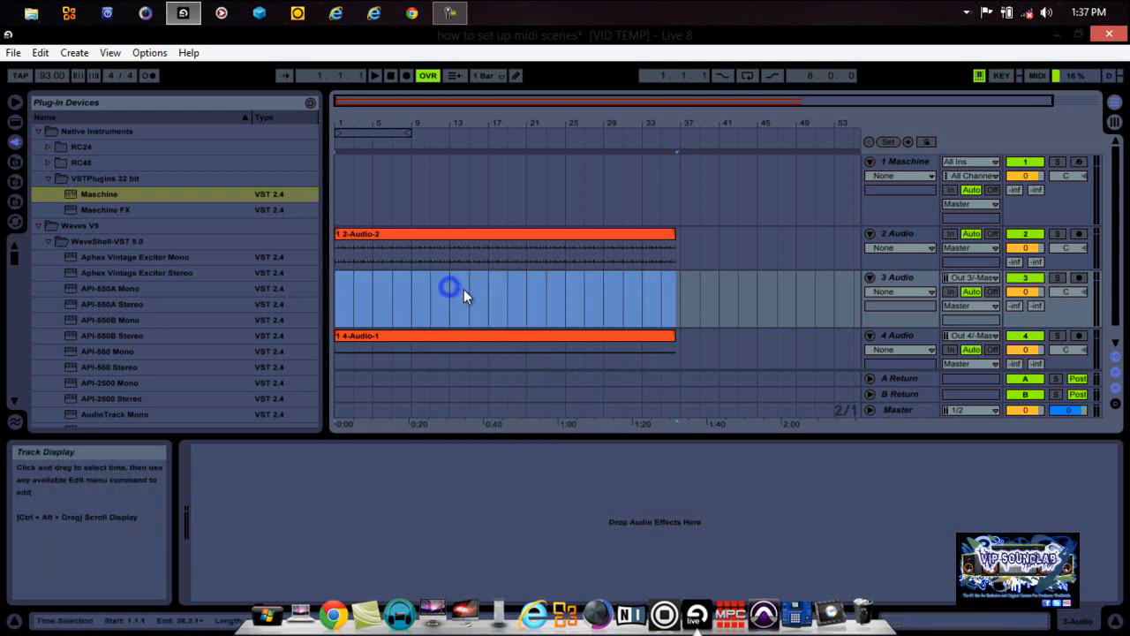
{"action": "key", "text": "ctrl+z"}
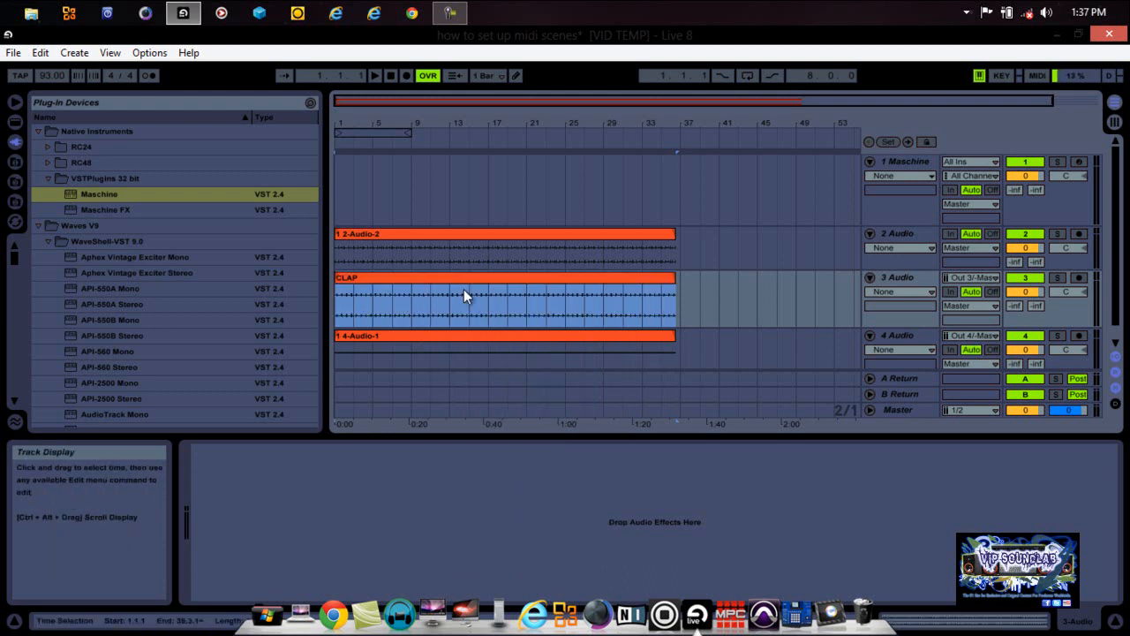
Step: Copy the CLAP clip and paste it into the first Session view slot of the 3 Audio track
{"action": "right_click", "coordinate": [458, 277]}
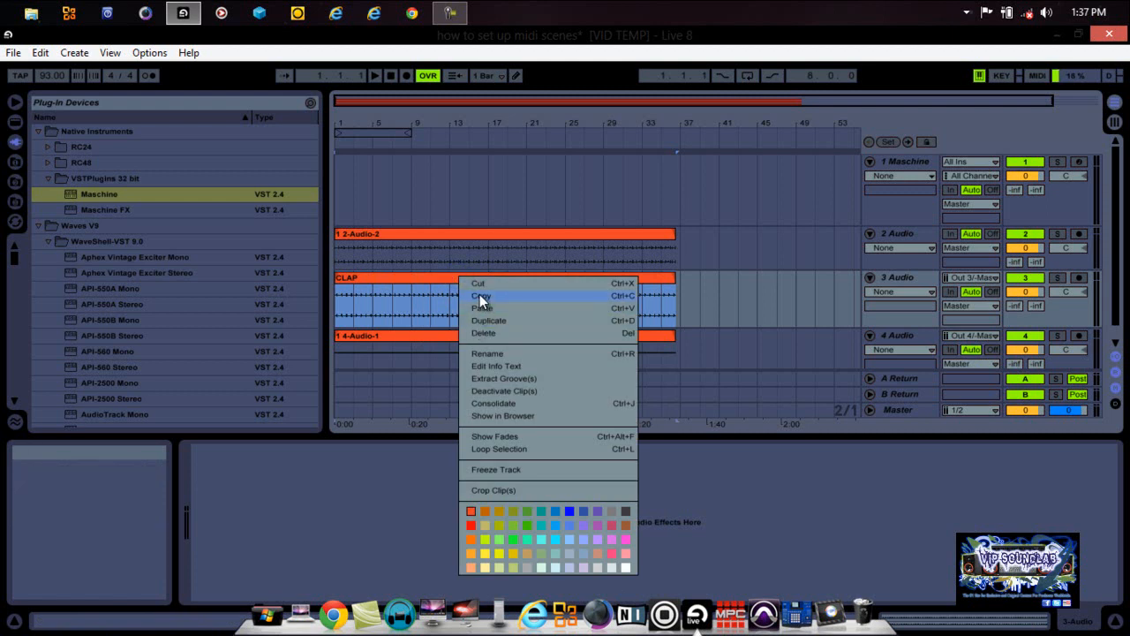
{"action": "left_click", "coordinate": [482, 294]}
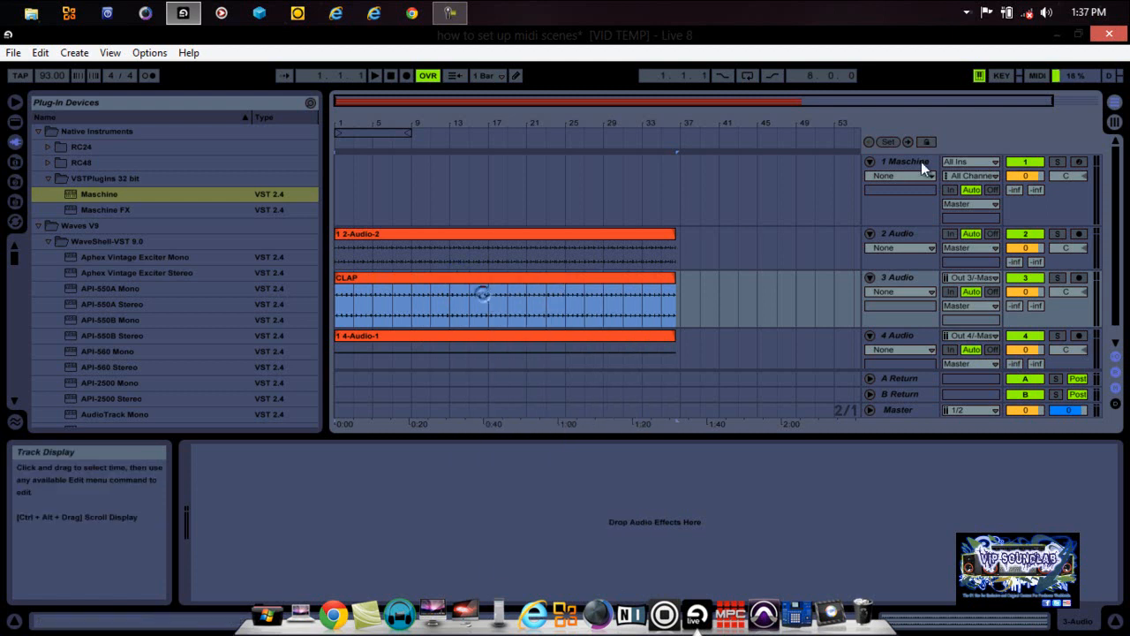
{"action": "left_click", "coordinate": [1112, 125]}
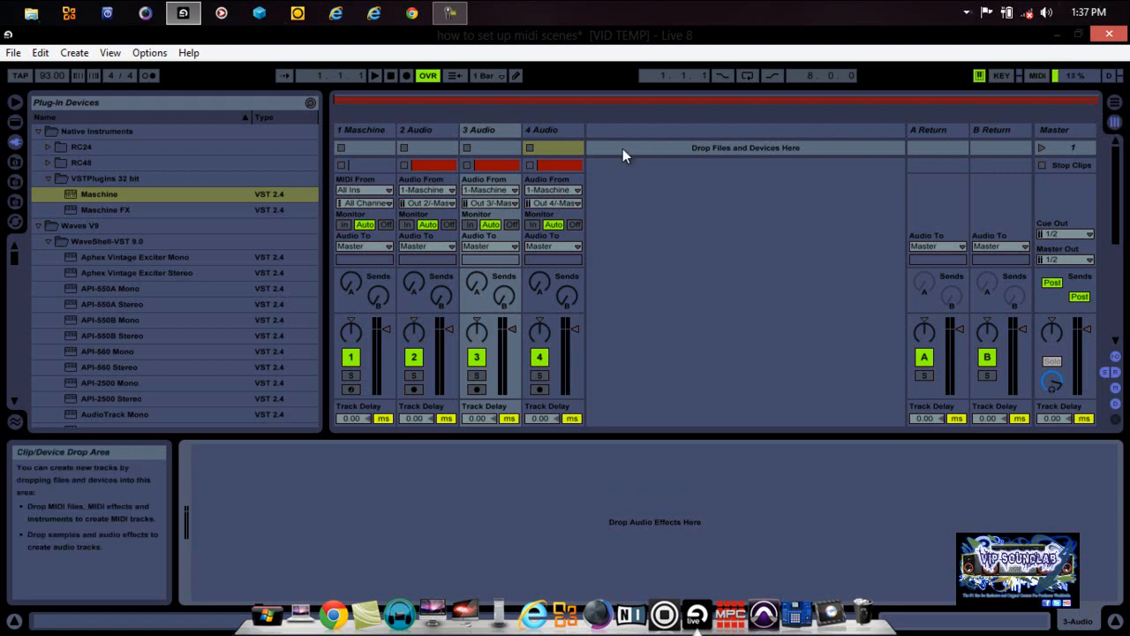
{"action": "right_click", "coordinate": [482, 146]}
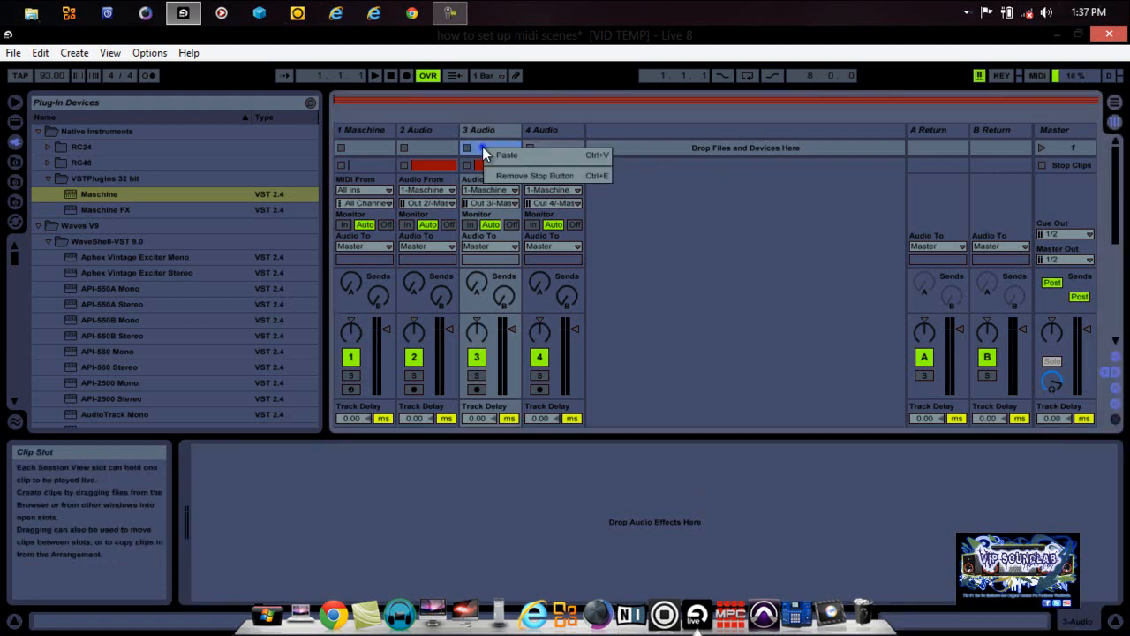
{"action": "left_click", "coordinate": [493, 155]}
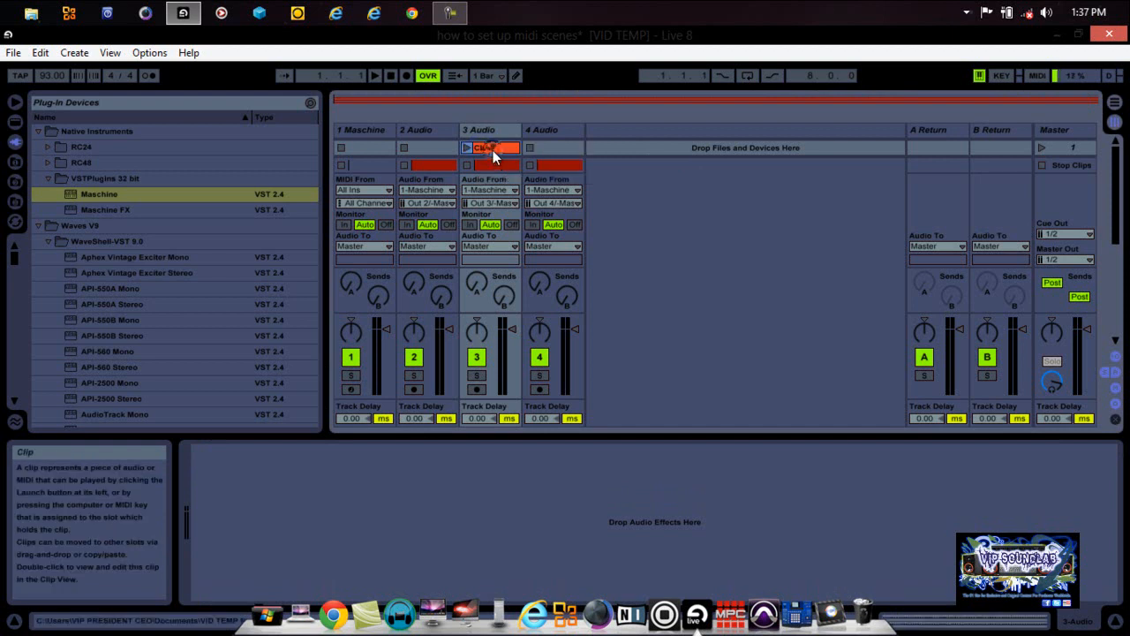
Step: Audition the CLAP clip in the Session view, stop playback, and duplicate the clip on the 3 Audio track
{"action": "left_click", "coordinate": [471, 146]}
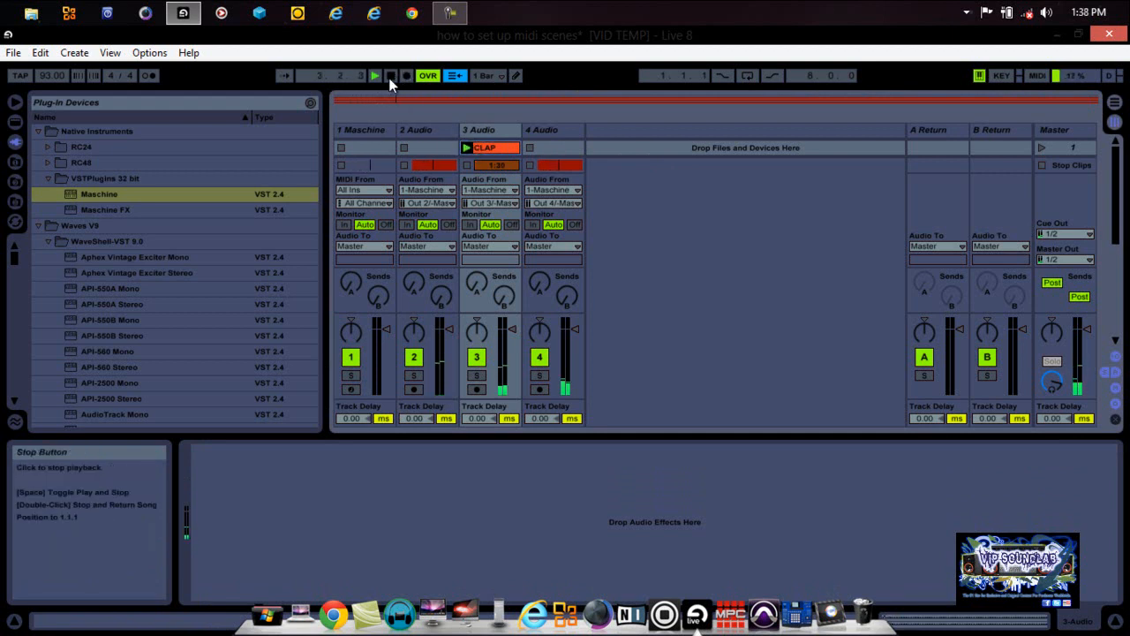
{"action": "left_click", "coordinate": [390, 76]}
{"action": "right_click", "coordinate": [493, 149]}
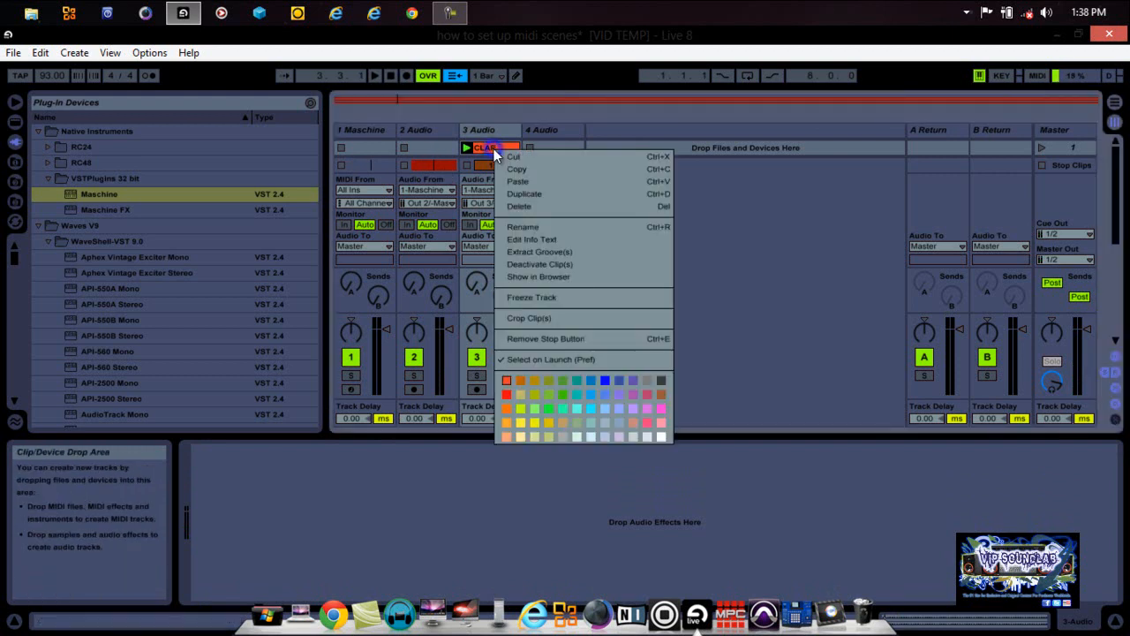
{"action": "left_click", "coordinate": [512, 196]}
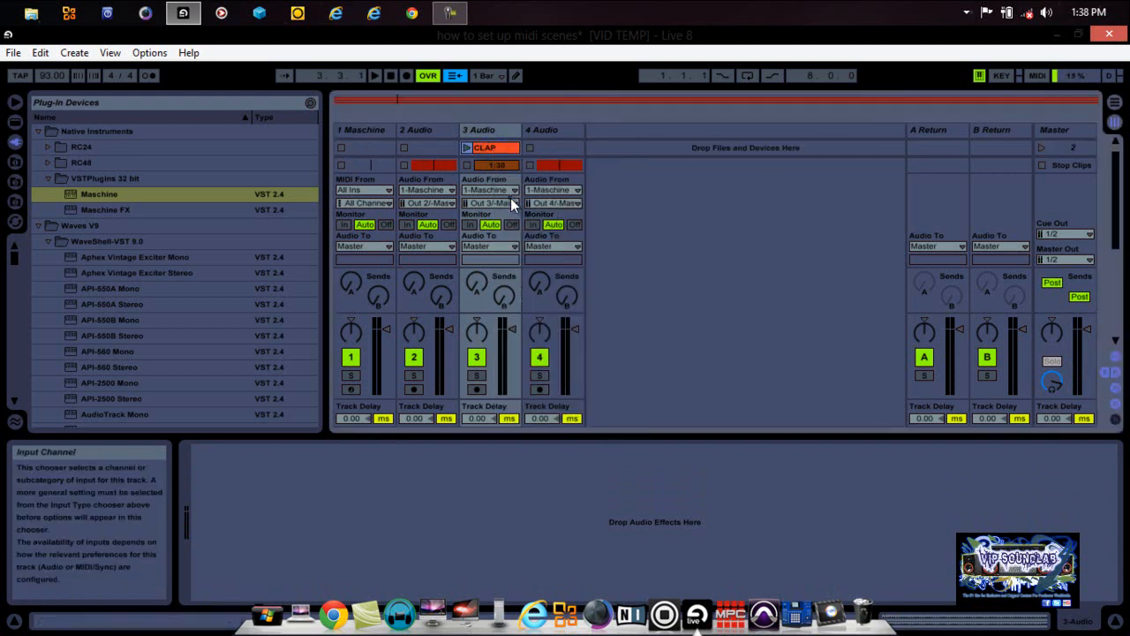
{"action": "right_click", "coordinate": [497, 146]}
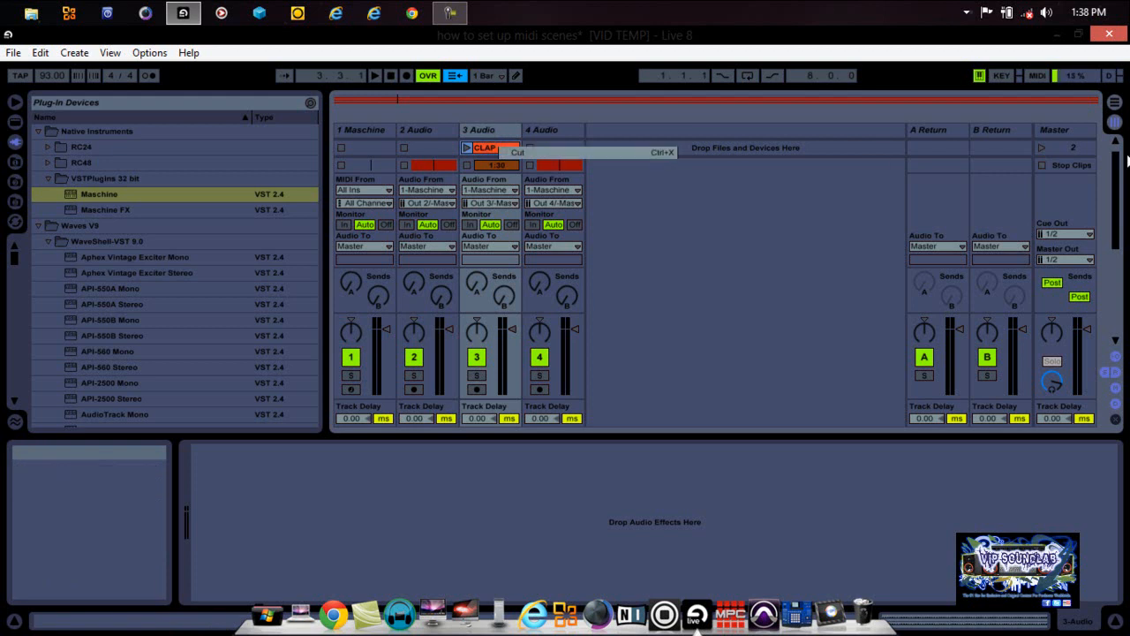
Step: Return to the Arrangement view and solo the 3 Audio track
{"action": "left_click", "coordinate": [1115, 104]}
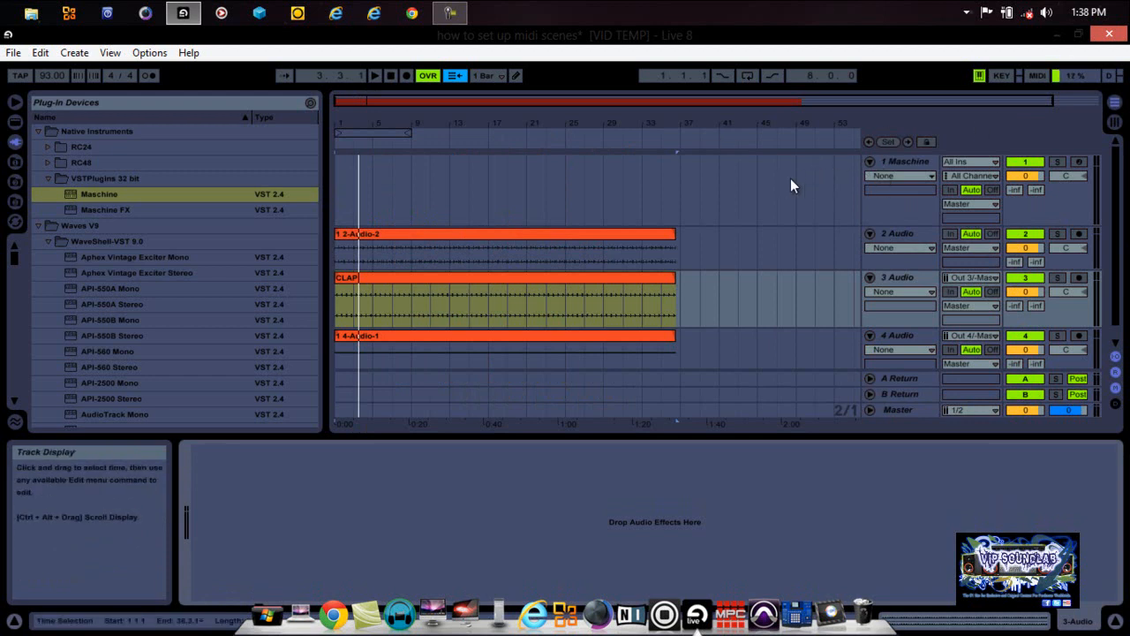
{"action": "left_click", "coordinate": [871, 162]}
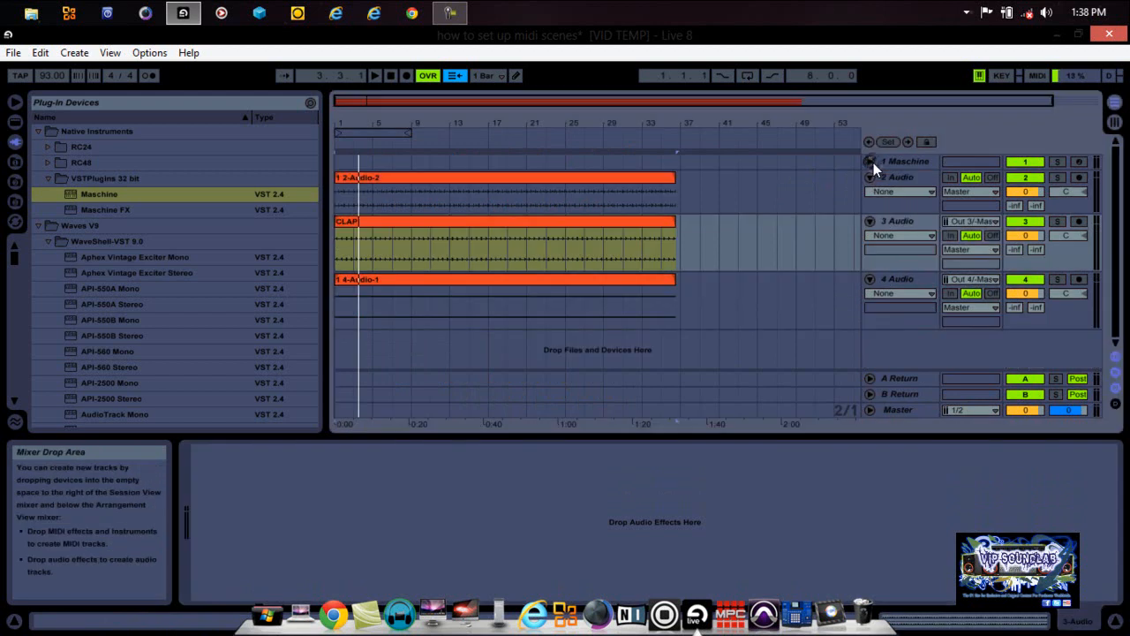
{"action": "left_click", "coordinate": [872, 163]}
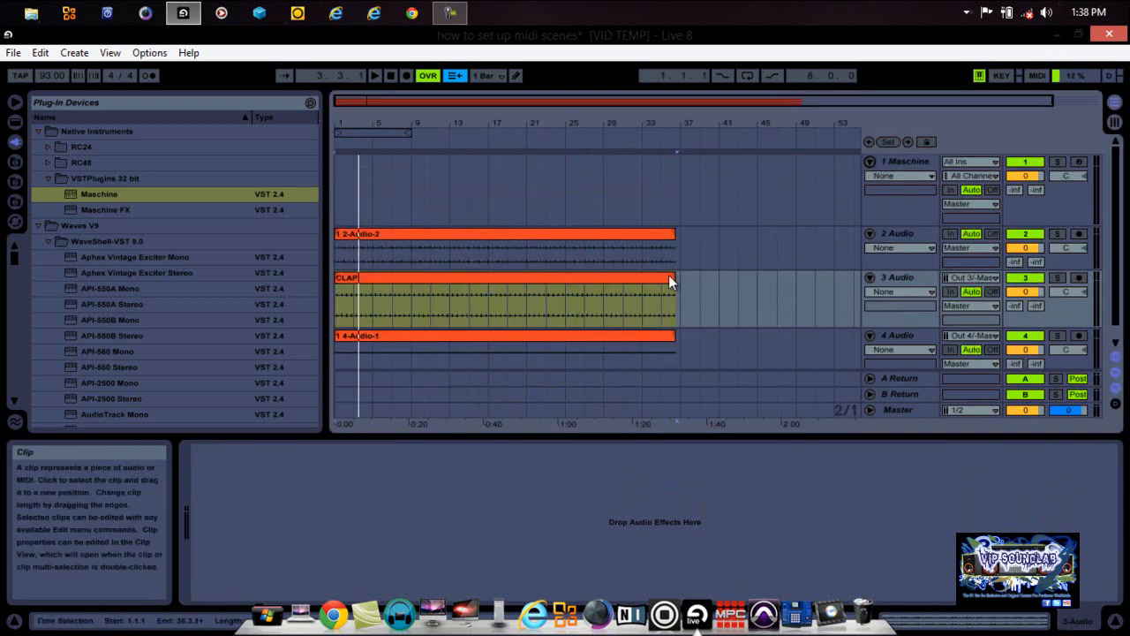
{"action": "left_click", "coordinate": [1060, 276]}
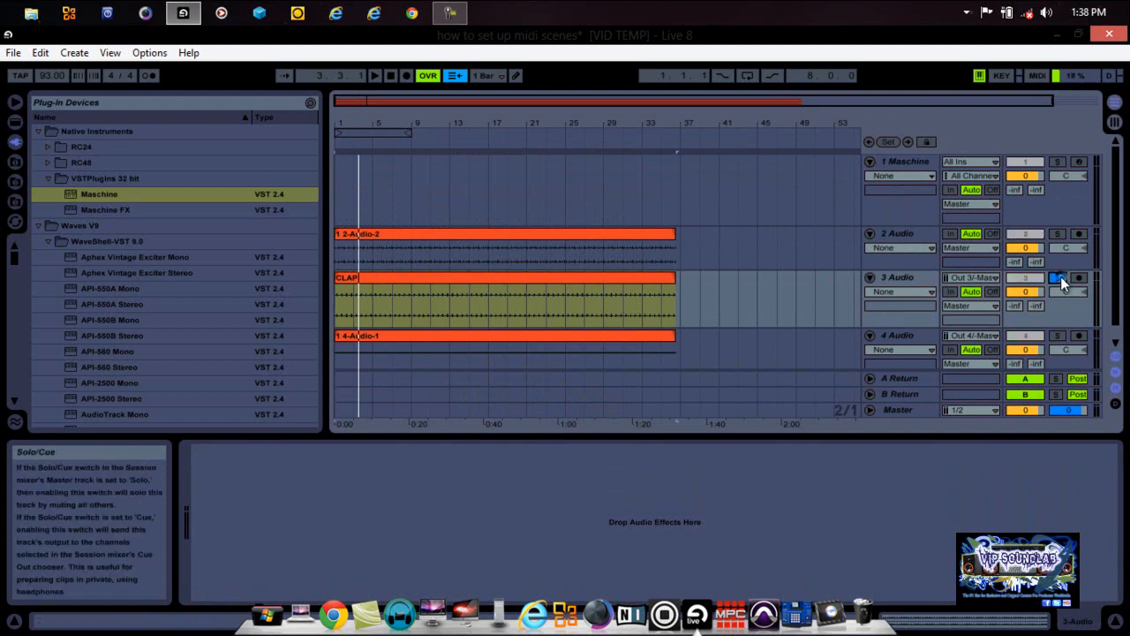
Step: Open the audio export settings for the soloed 3 Audio track and review the file type and dither options
{"action": "left_click", "coordinate": [13, 53]}
{"action": "left_click", "coordinate": [41, 53]}
{"action": "mouse_move", "coordinate": [14, 53]}
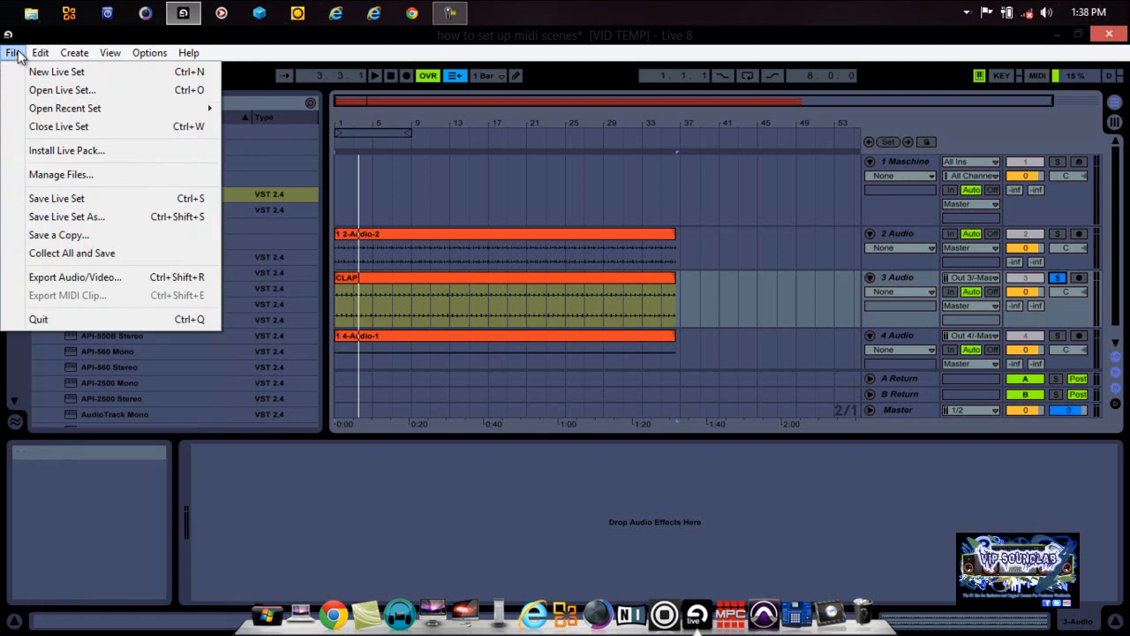
{"action": "left_click", "coordinate": [55, 277]}
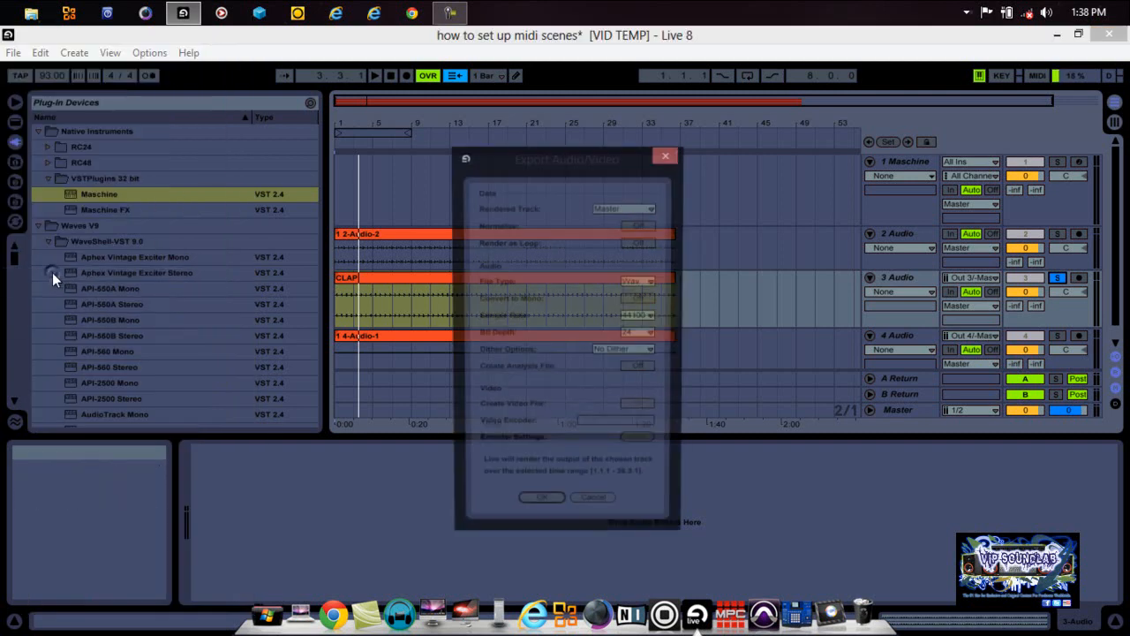
{"action": "left_click", "coordinate": [645, 282]}
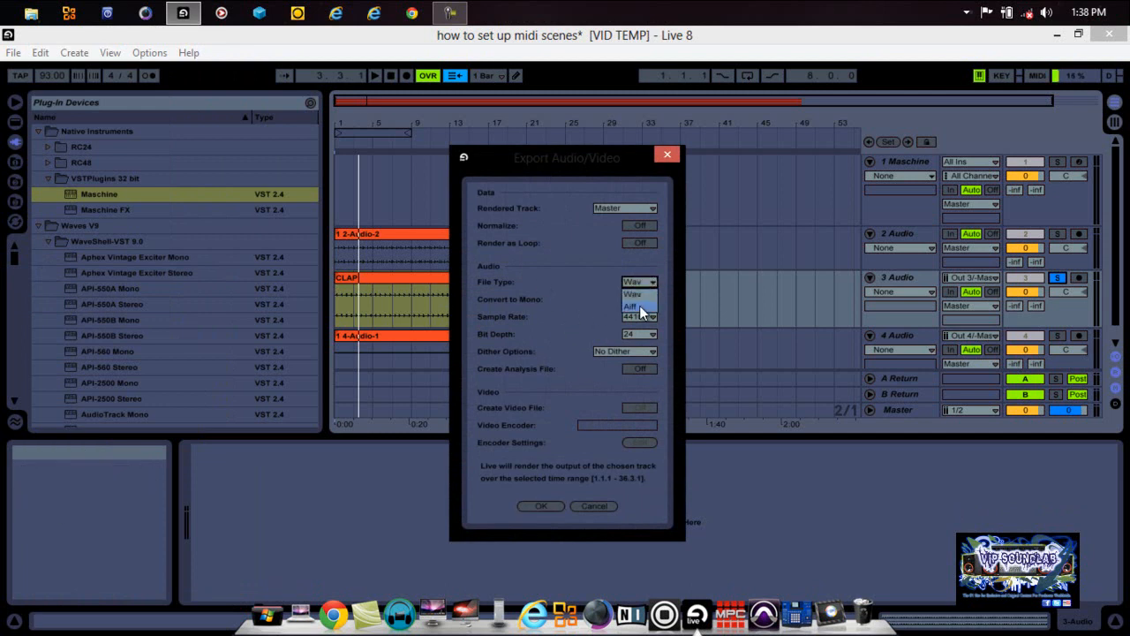
{"action": "left_click", "coordinate": [554, 259]}
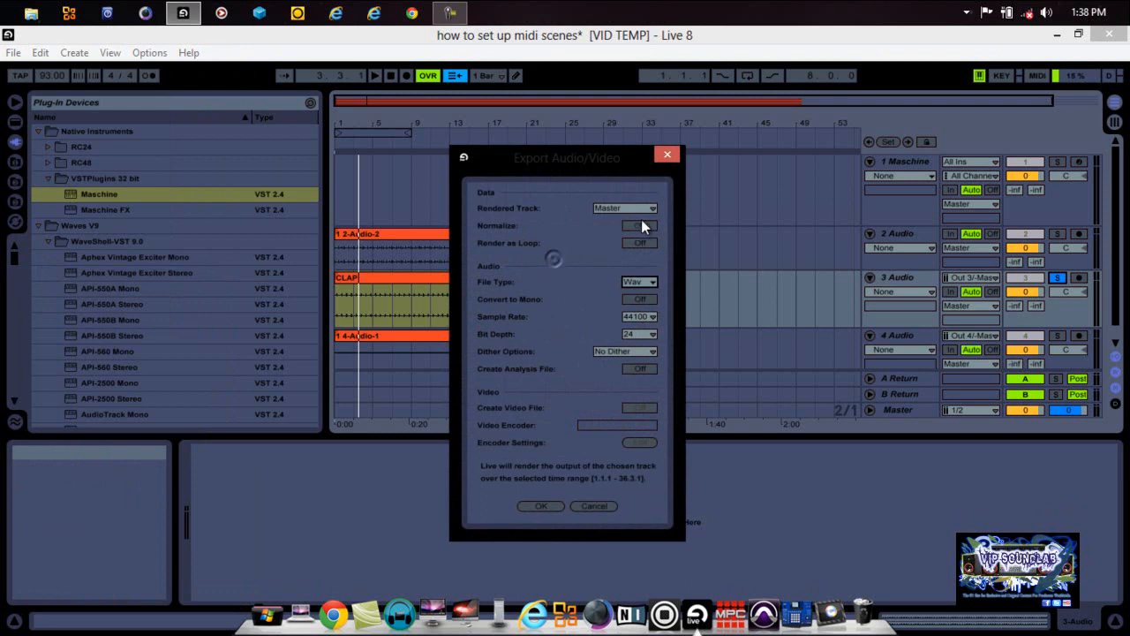
{"action": "left_click", "coordinate": [618, 347]}
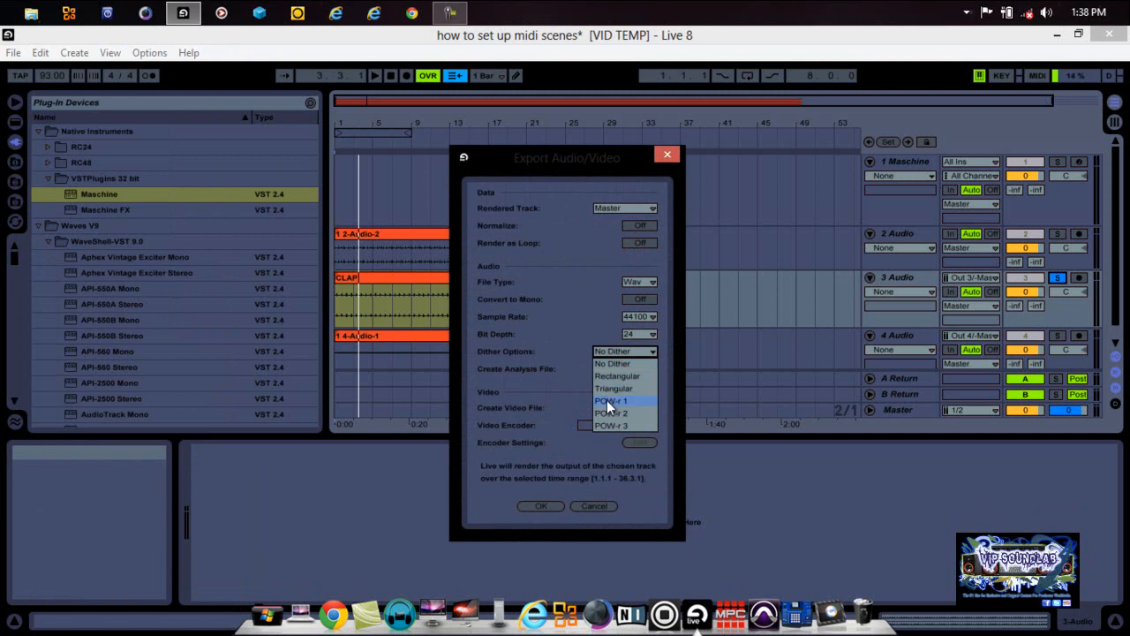
{"action": "left_click", "coordinate": [591, 329]}
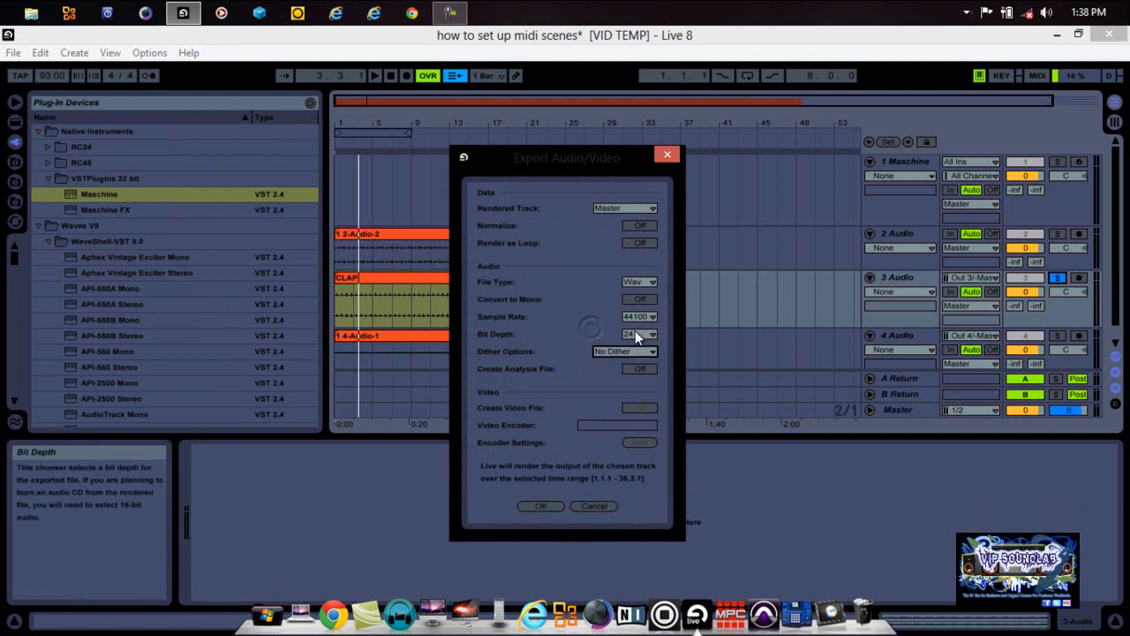
Step: Set the export bit depth to 32, and close the export settings without rendering
{"action": "left_click", "coordinate": [634, 336]}
{"action": "left_click", "coordinate": [635, 370]}
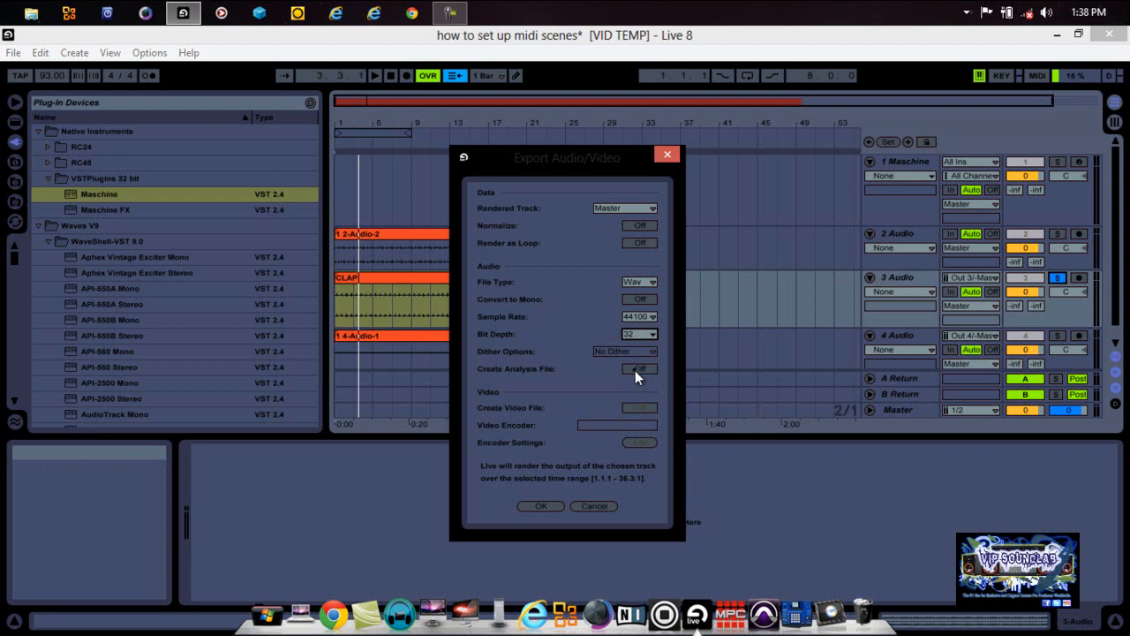
{"action": "left_click", "coordinate": [541, 420]}
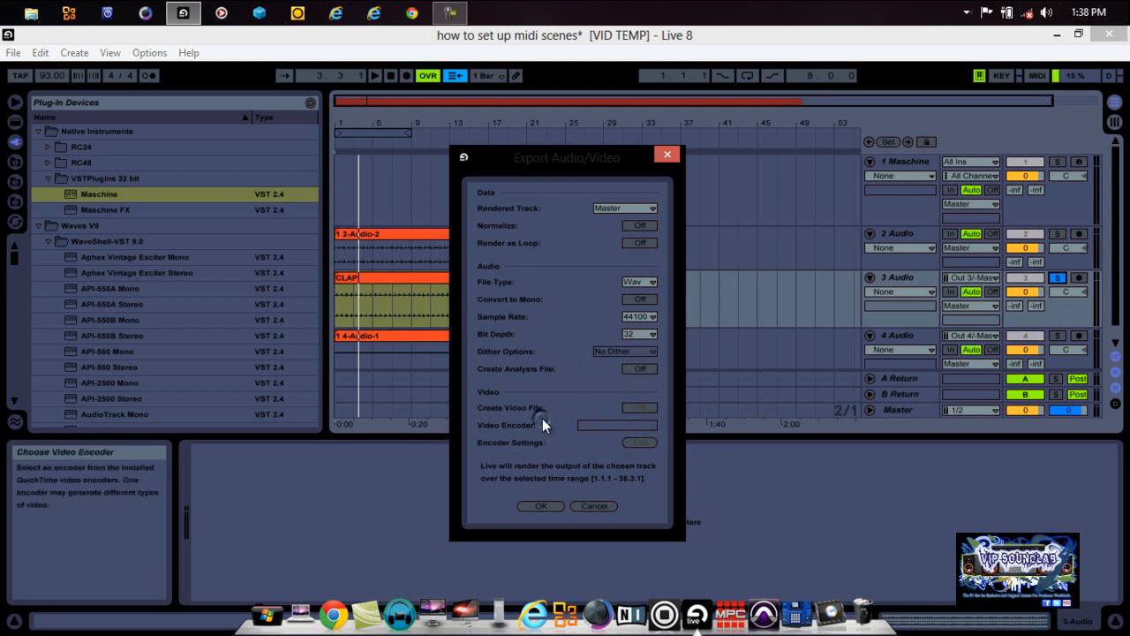
{"action": "left_click", "coordinate": [664, 155]}
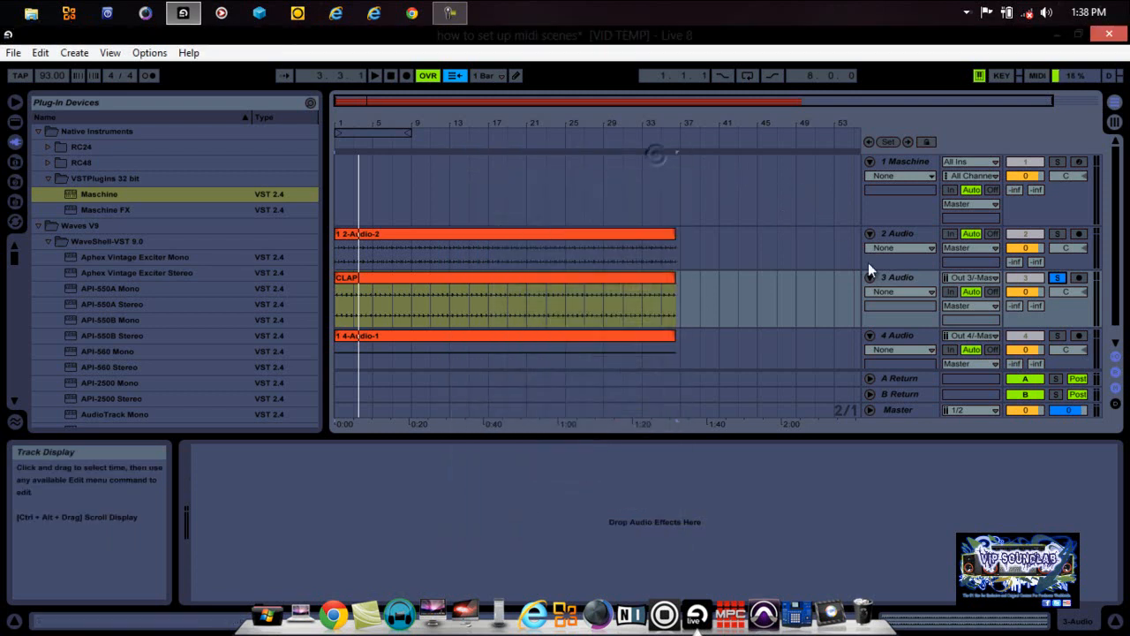
Step: Turn off solo on the 3 Audio track and open the Maschine plug-in window from the 1 Maschine track
{"action": "left_click", "coordinate": [1055, 279]}
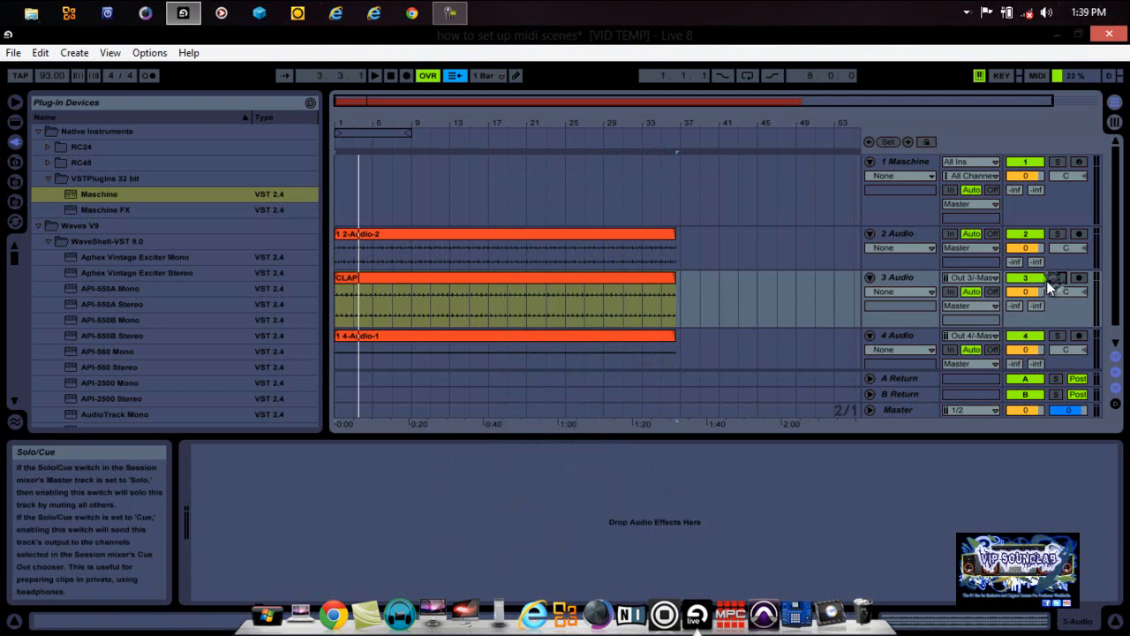
{"action": "left_click", "coordinate": [821, 263]}
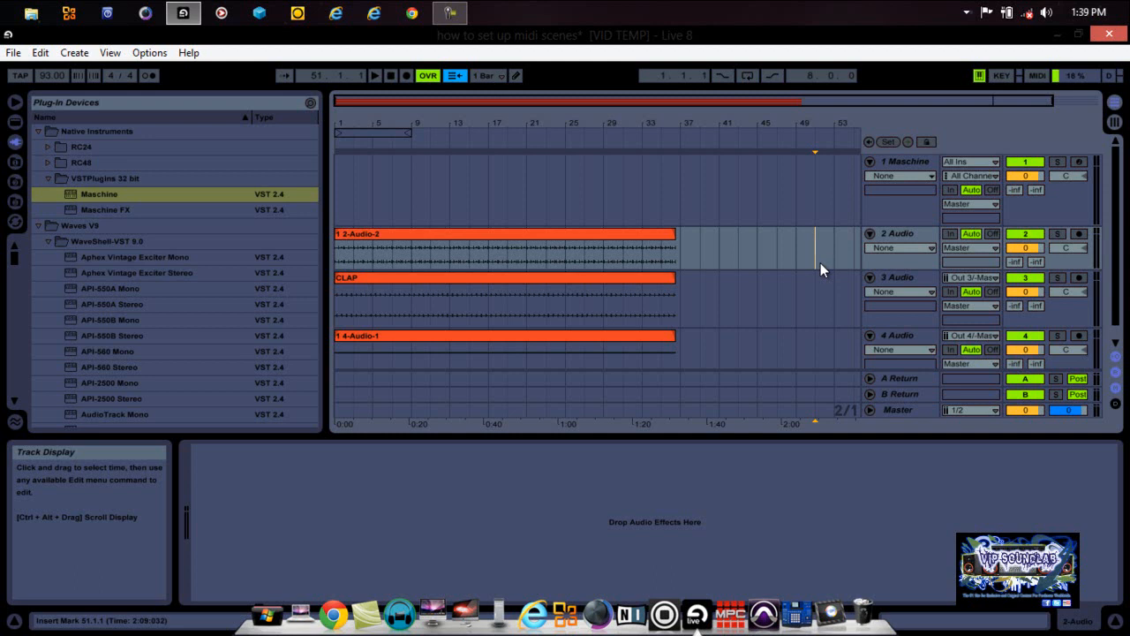
{"action": "left_click", "coordinate": [897, 160]}
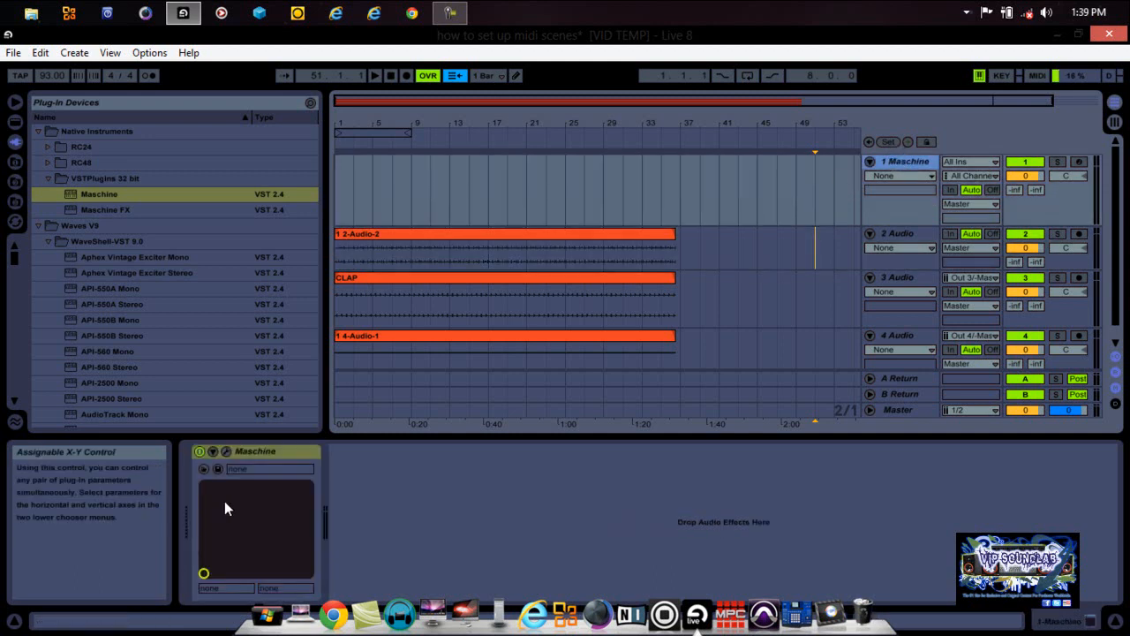
{"action": "left_click", "coordinate": [228, 453]}
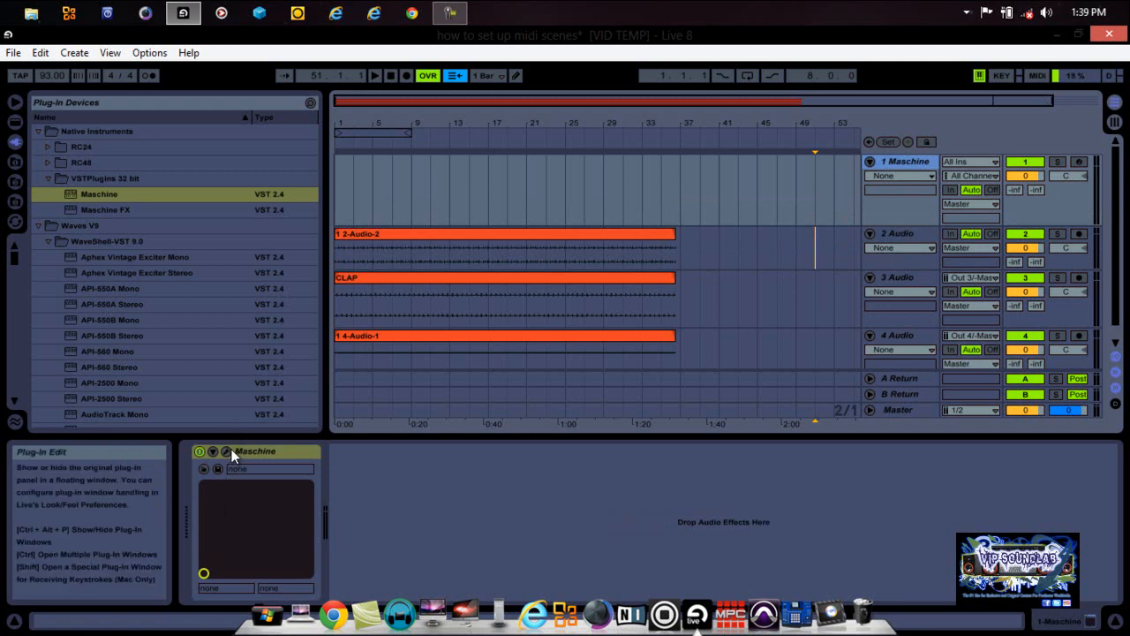
{"action": "left_click_drag", "start_coordinate": [471, 189], "coordinate": [538, 97]}
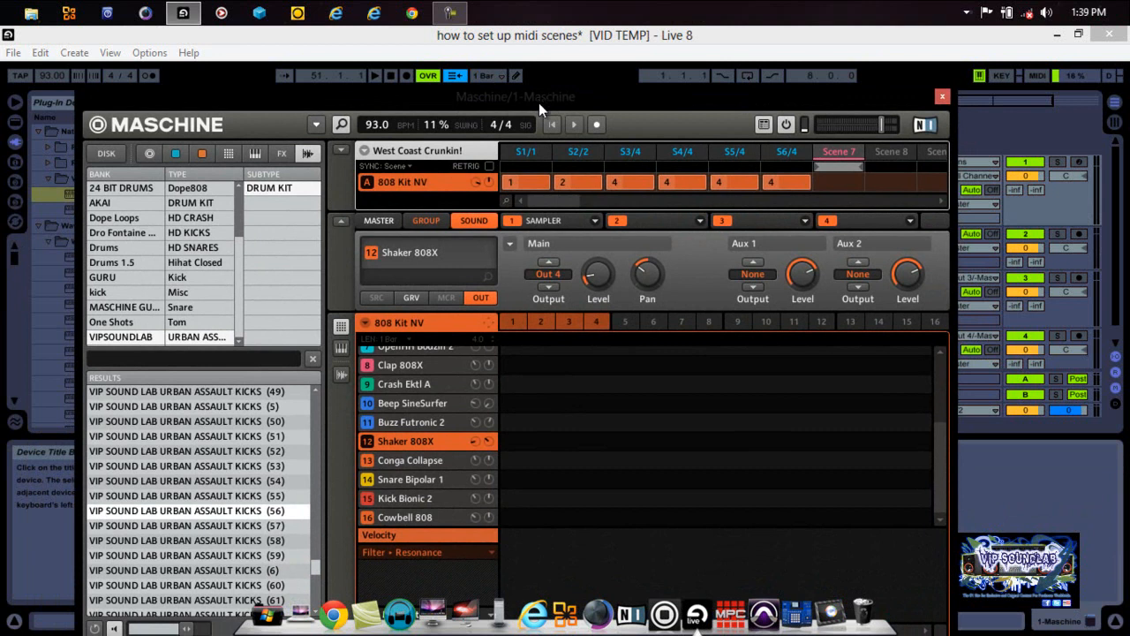
Step: Expand Maschine's scene arranger to show all groups and select the Bass group's pattern in scene S3/4
{"action": "left_click", "coordinate": [540, 152]}
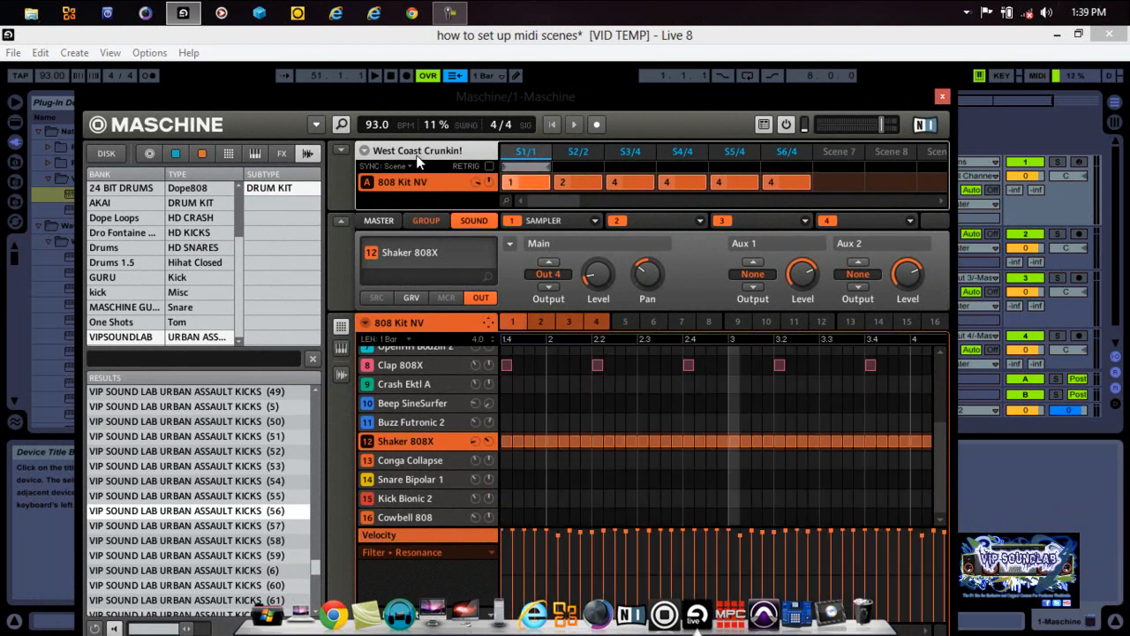
{"action": "left_click", "coordinate": [341, 149]}
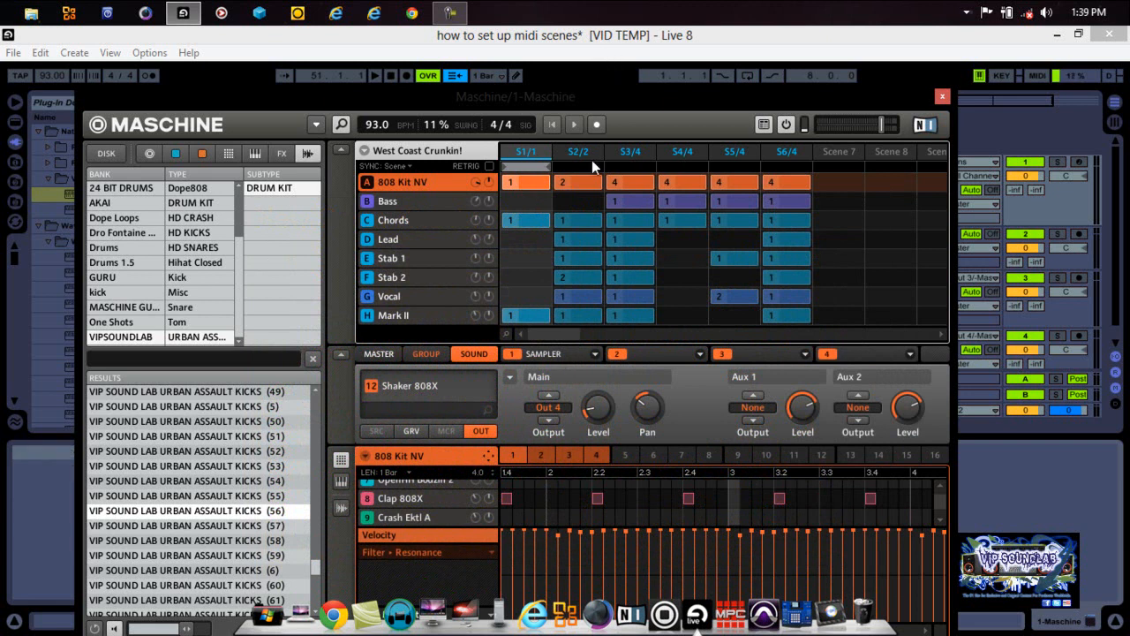
{"action": "left_click", "coordinate": [644, 196]}
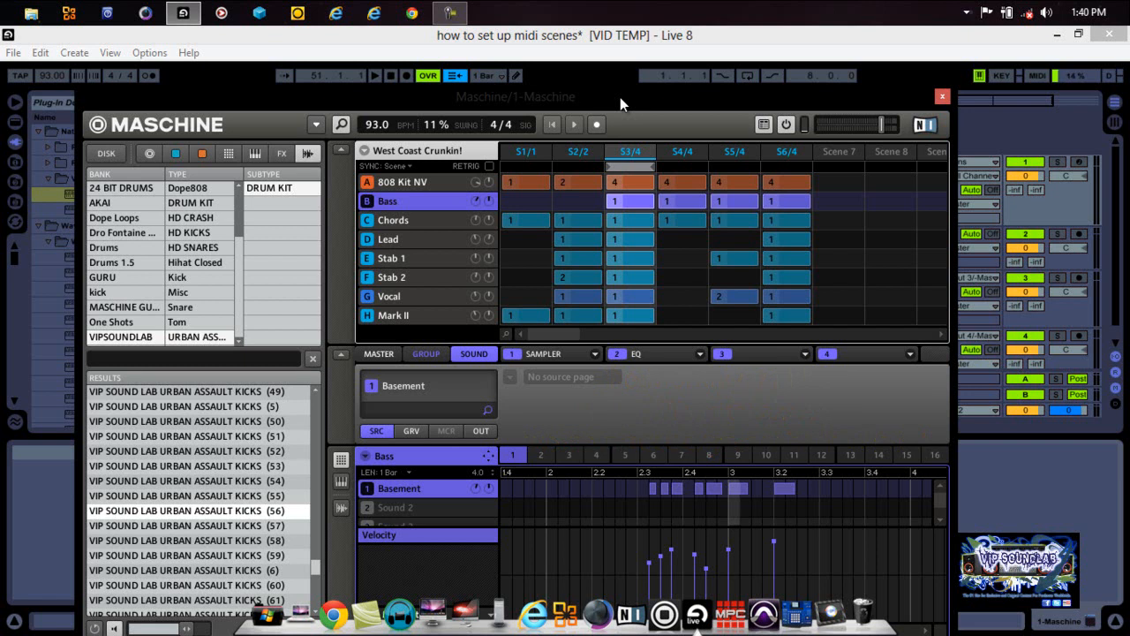
{"action": "left_click_drag", "start_coordinate": [620, 104], "coordinate": [632, 60]}
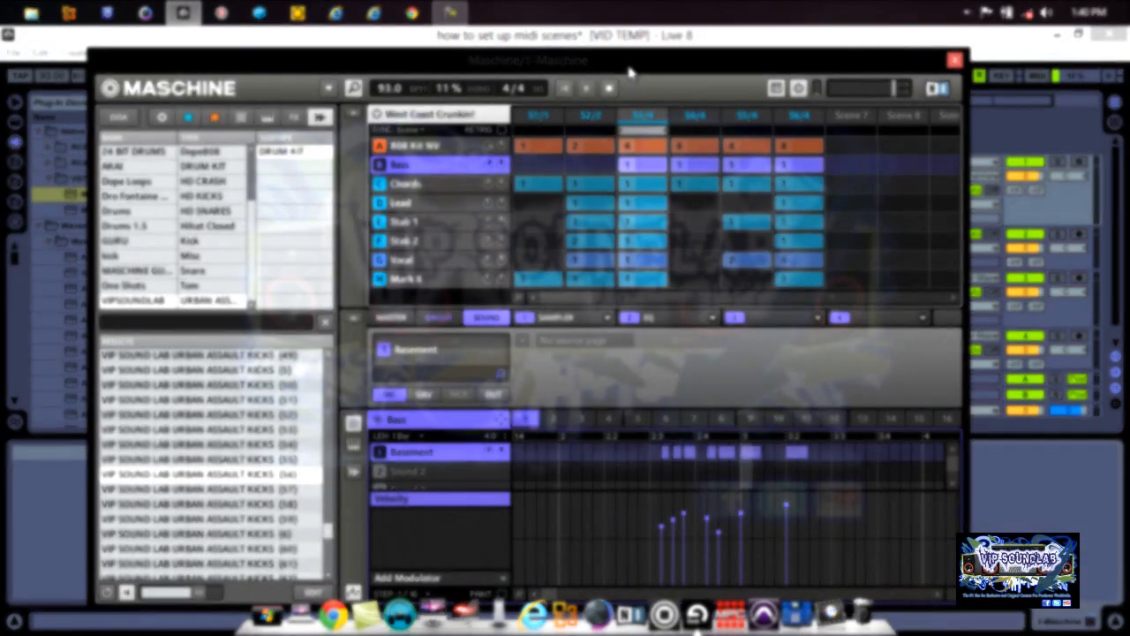